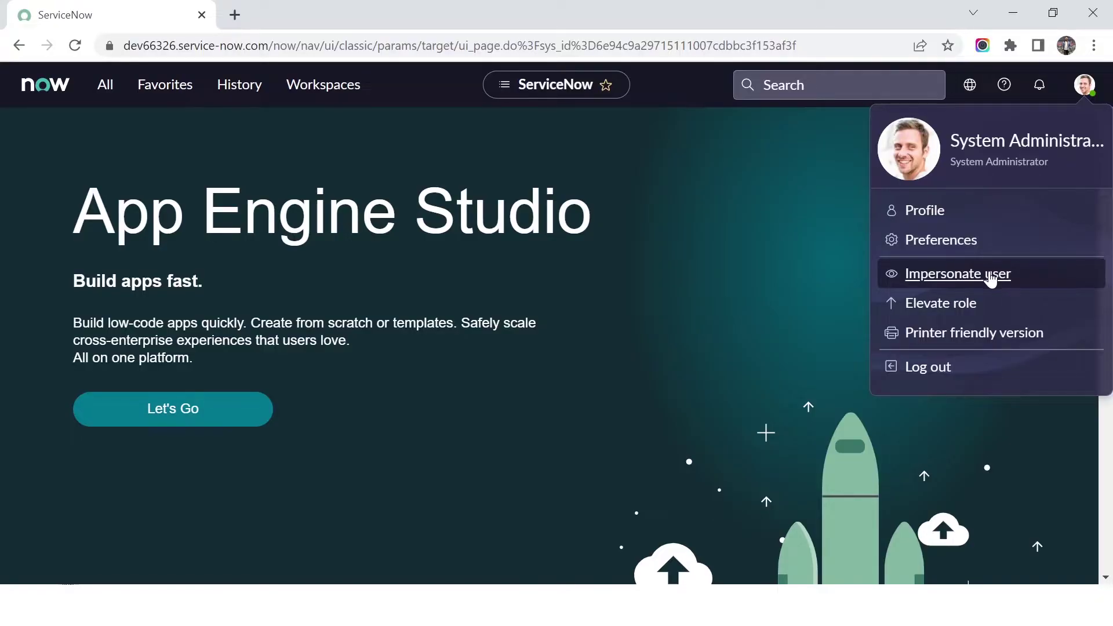
Impersonate ITIL User and check in the profile details that the impersonation is active.
{"action": "left_click", "coordinate": [990, 279]}
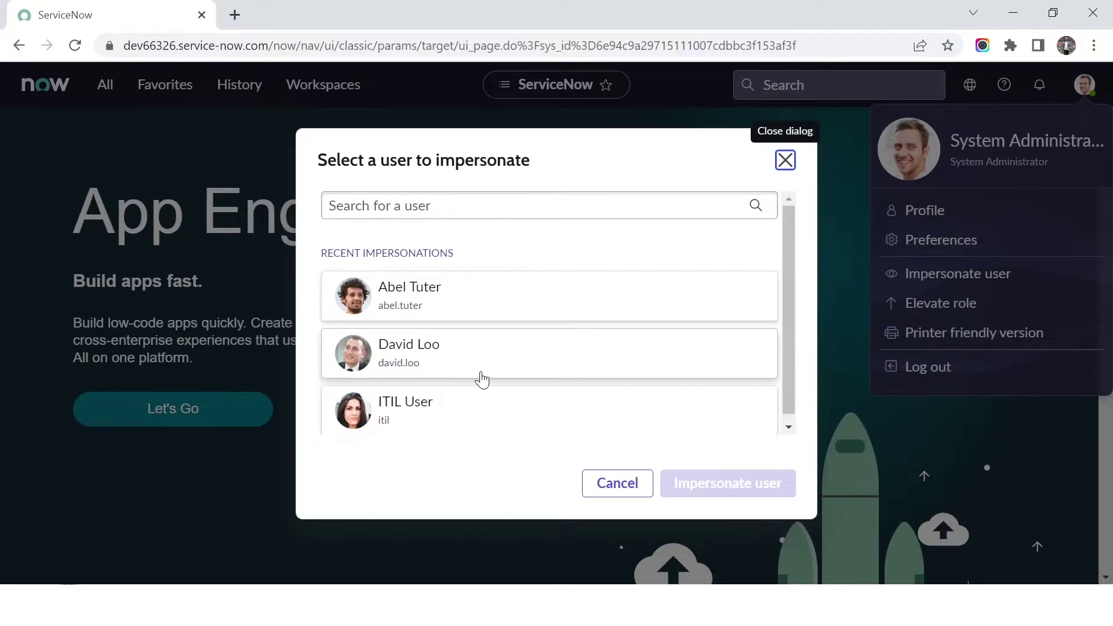
{"action": "left_click", "coordinate": [518, 199]}
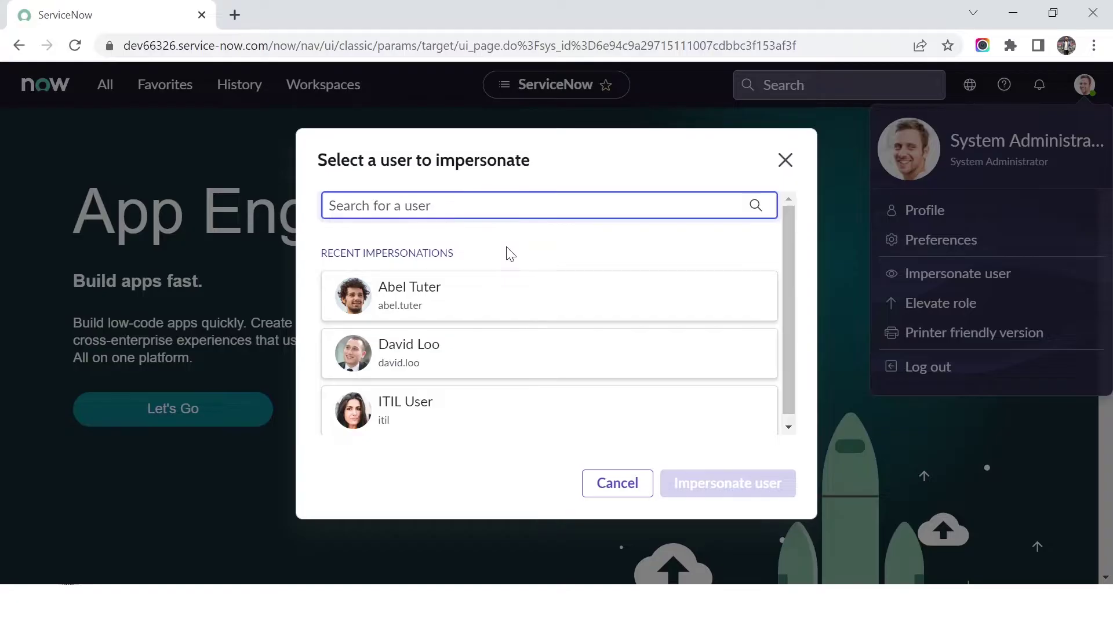
{"action": "left_click", "coordinate": [422, 425]}
{"action": "left_click", "coordinate": [695, 483]}
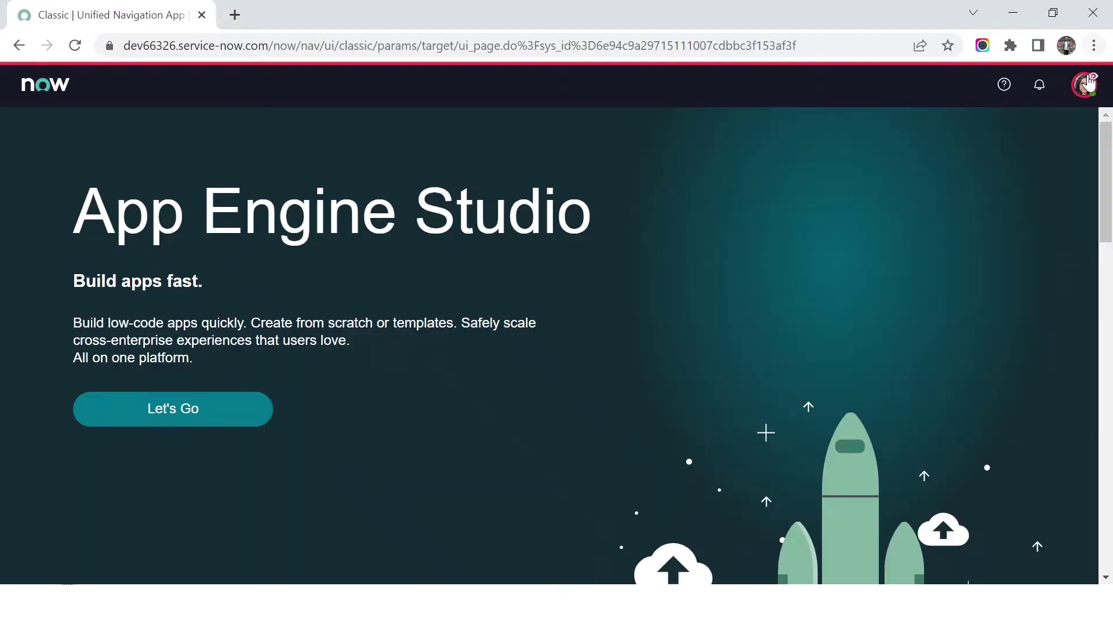
{"action": "left_click", "coordinate": [1084, 85]}
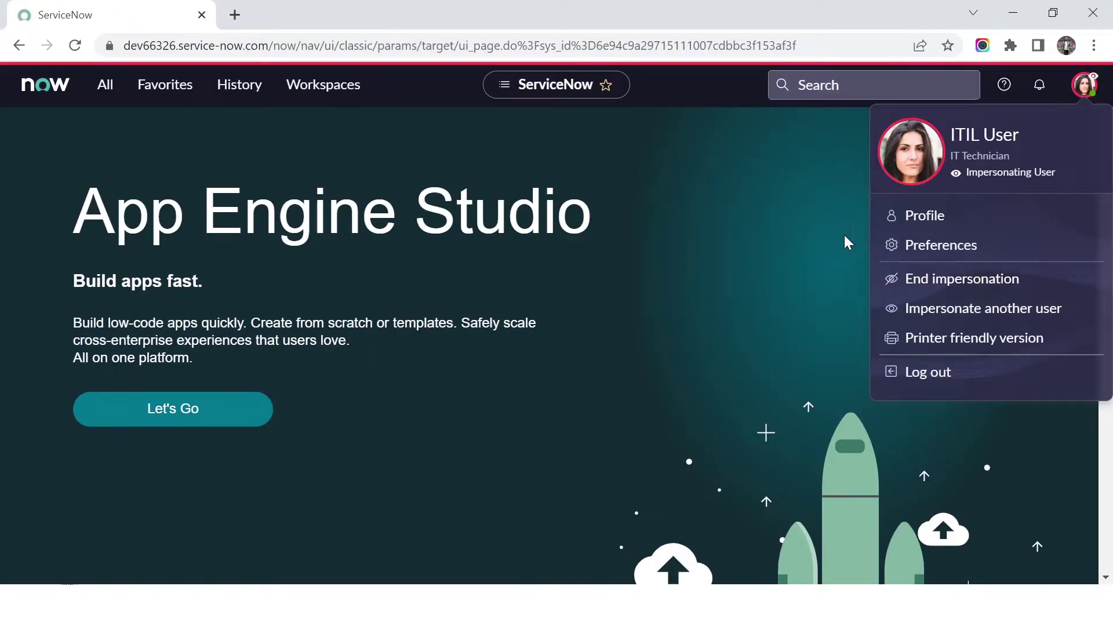
{"action": "left_click", "coordinate": [764, 222]}
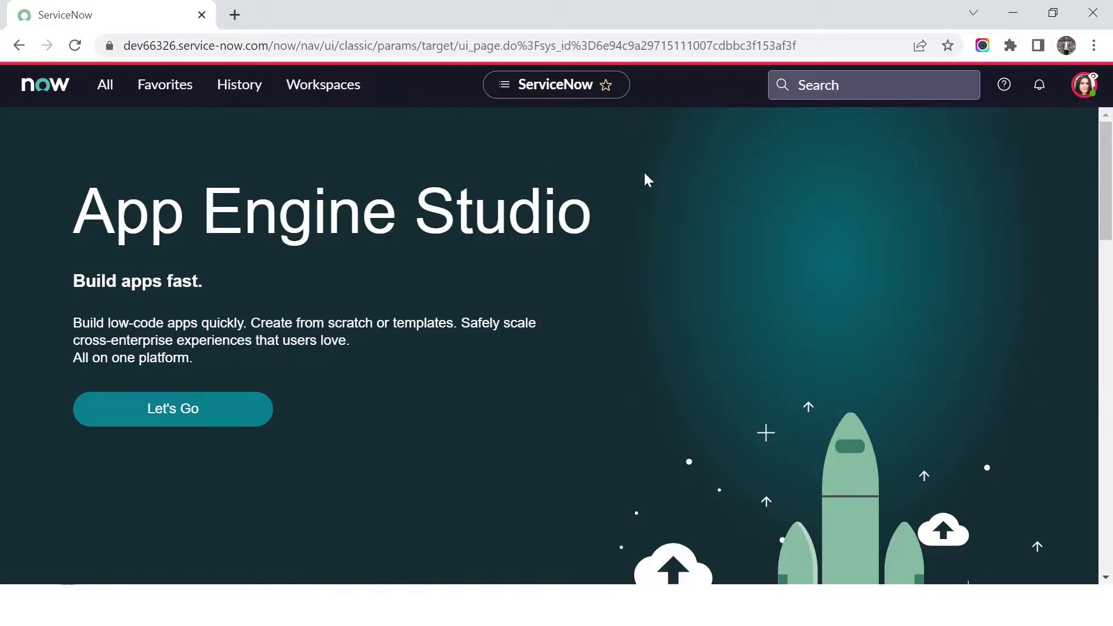
Open the full incident list through the navigator filter with incident.list.
{"action": "left_click", "coordinate": [99, 93]}
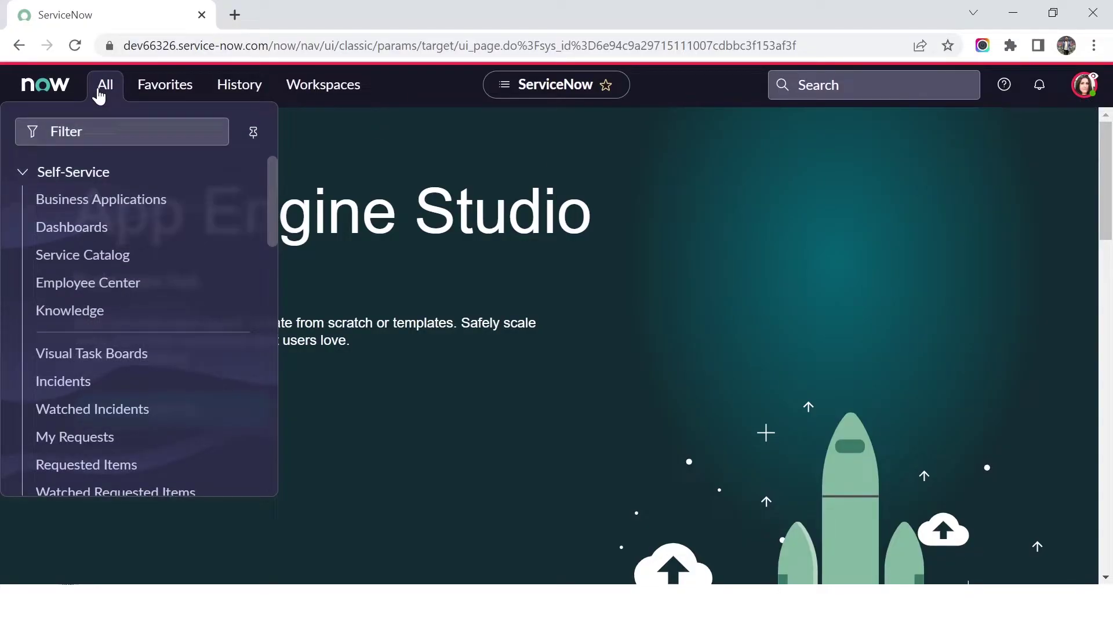
{"action": "left_click", "coordinate": [91, 126]}
{"action": "type", "text": "incide"}
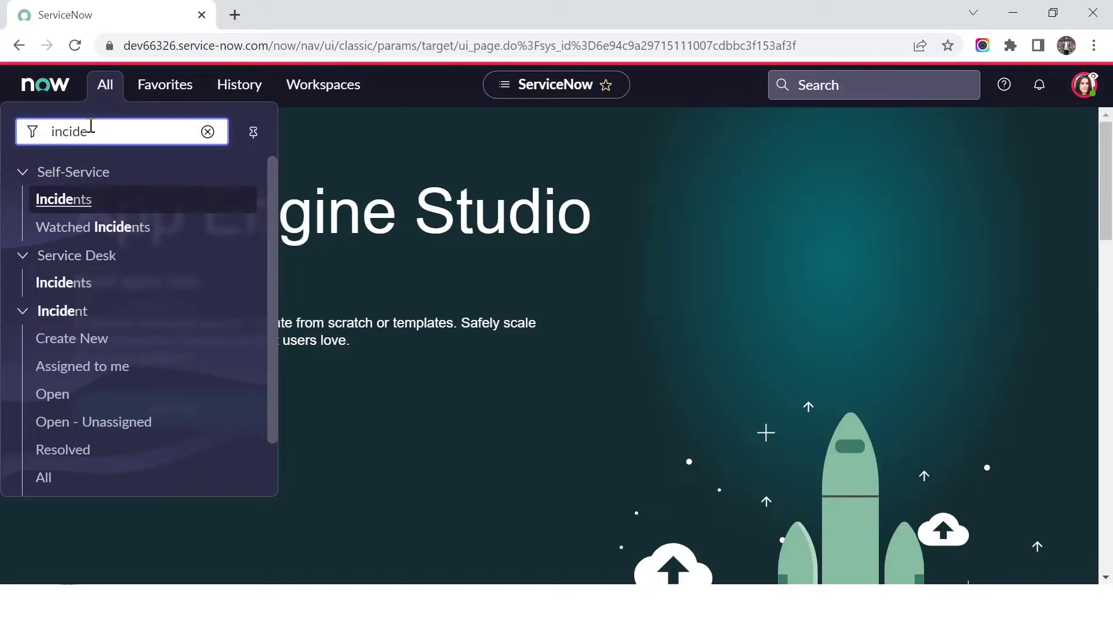
{"action": "type", "text": "nt.list"}
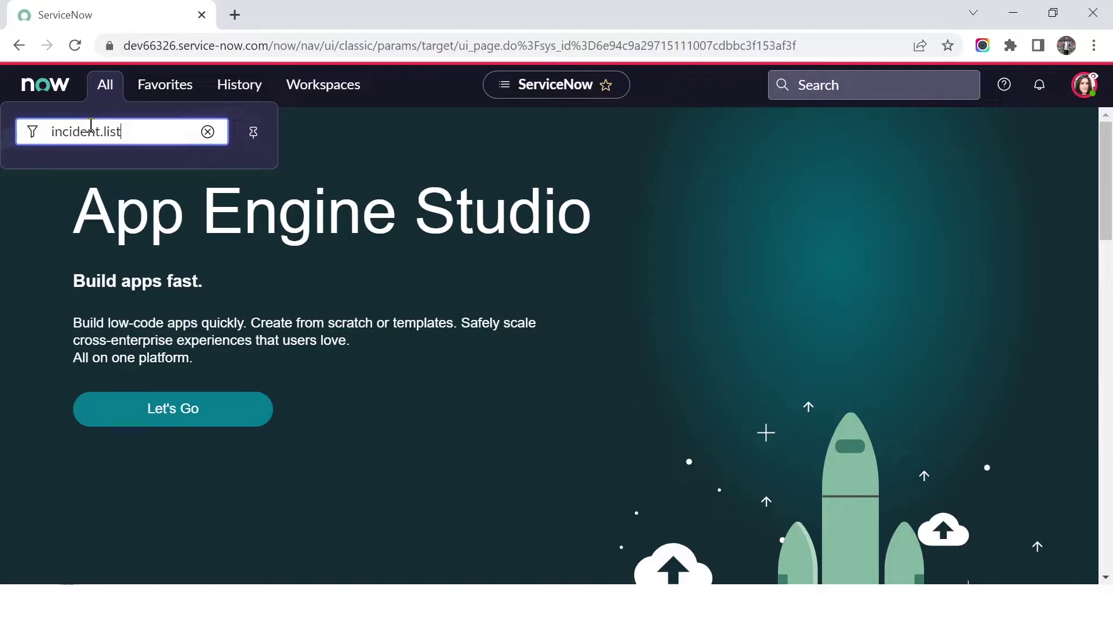
{"action": "key", "text": "Return"}
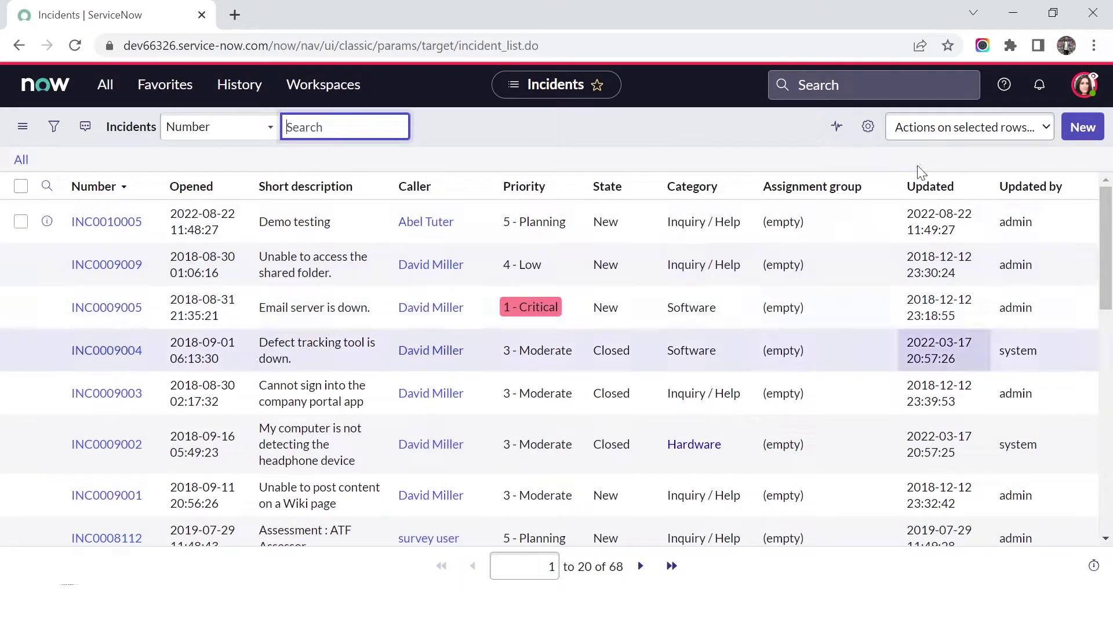
Open the column personalization for the incident list and add Active to the selected columns.
{"action": "left_click", "coordinate": [868, 127]}
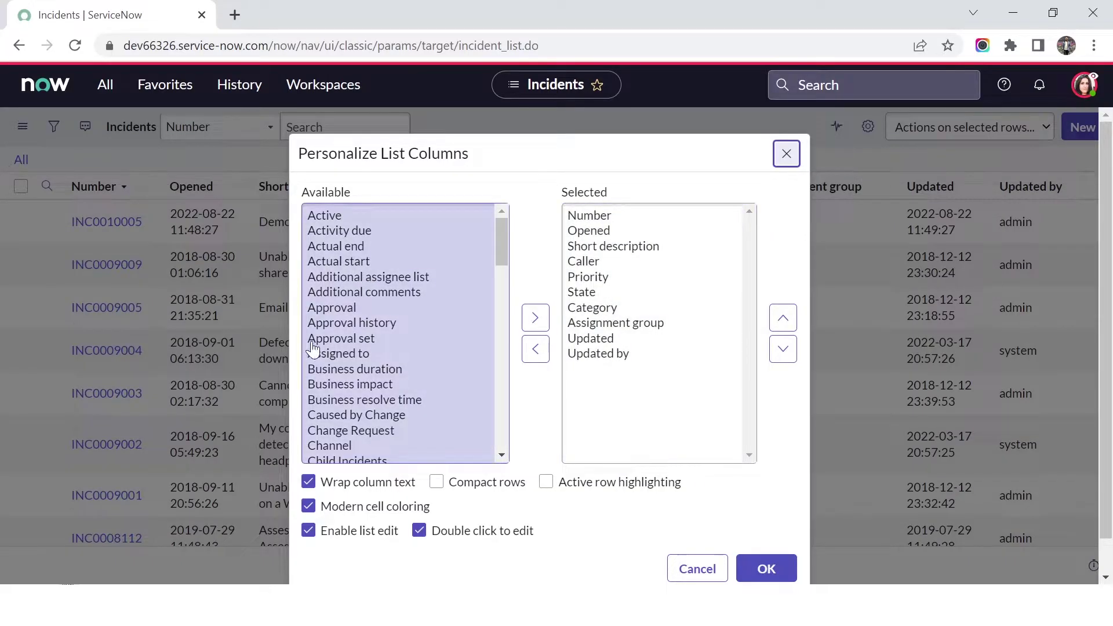
{"action": "scroll", "coordinate": [347, 336], "scroll_direction": "down", "scroll_amount": 20}
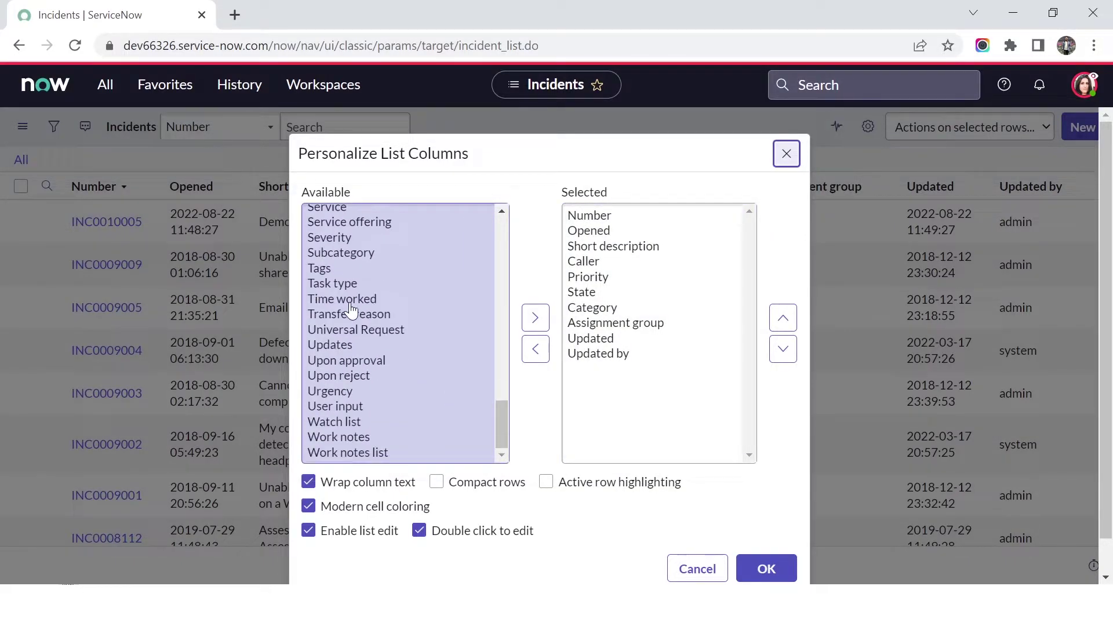
{"action": "scroll", "coordinate": [351, 311], "scroll_direction": "up", "scroll_amount": 20}
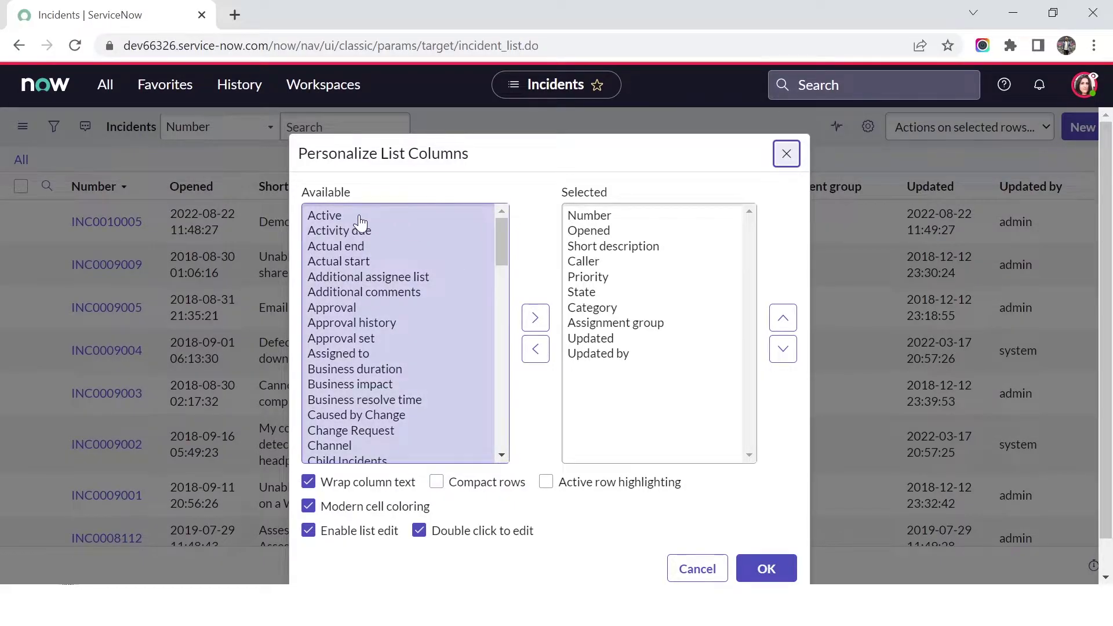
{"action": "left_click", "coordinate": [360, 217]}
{"action": "left_click", "coordinate": [535, 317]}
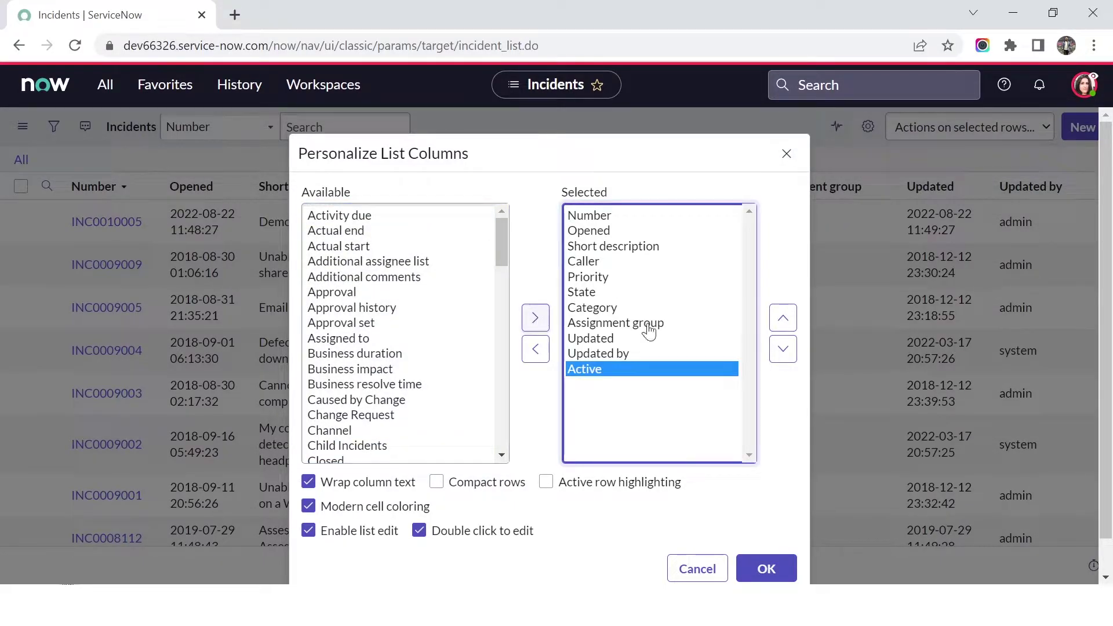
Move the Active column up in the selected columns so it sits between Opened and Short description.
{"action": "left_click", "coordinate": [773, 320]}
{"action": "left_click", "coordinate": [773, 320]}
{"action": "left_click", "coordinate": [773, 320]}
{"action": "left_click", "coordinate": [773, 320]}
{"action": "left_click", "coordinate": [773, 320]}
{"action": "left_click", "coordinate": [773, 320]}
{"action": "left_click", "coordinate": [773, 320]}
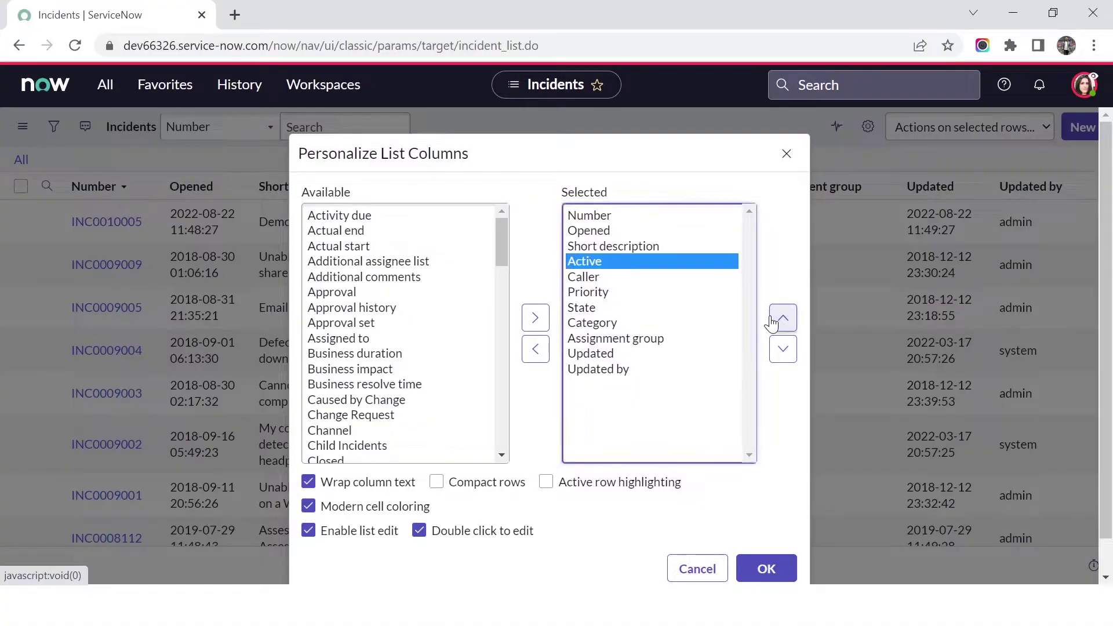
{"action": "left_click", "coordinate": [773, 320]}
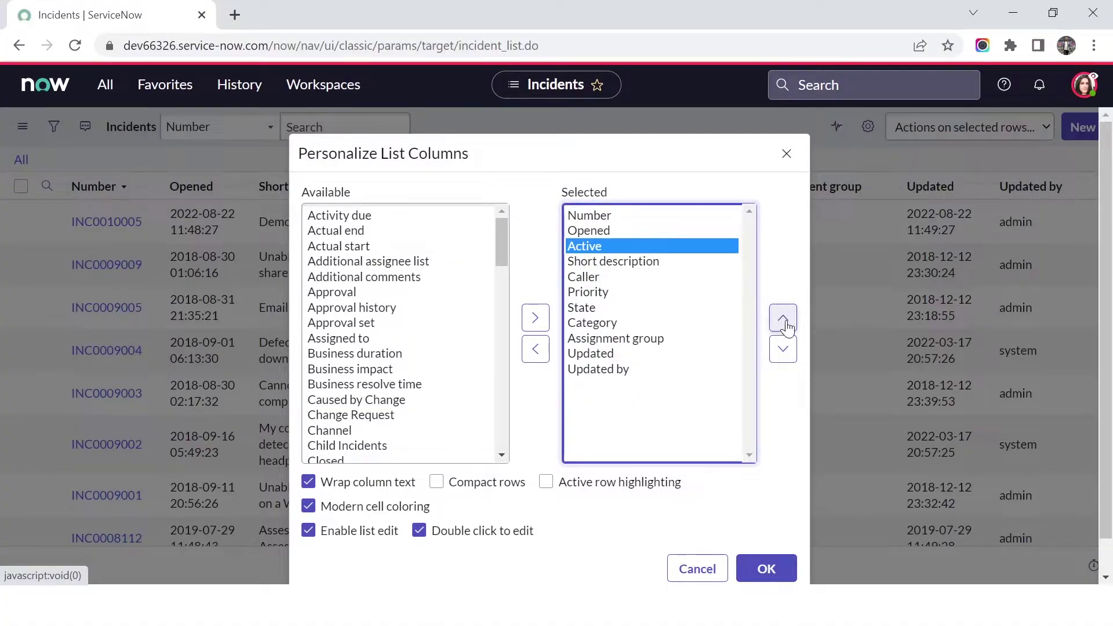
Try other positions for the Active column in the selected columns, then return it to just below Opened.
{"action": "left_click", "coordinate": [780, 319]}
{"action": "left_click", "coordinate": [786, 348]}
{"action": "left_click", "coordinate": [786, 348]}
{"action": "left_click", "coordinate": [786, 348]}
{"action": "left_click", "coordinate": [789, 347]}
{"action": "left_click", "coordinate": [788, 347]}
{"action": "left_click", "coordinate": [783, 319]}
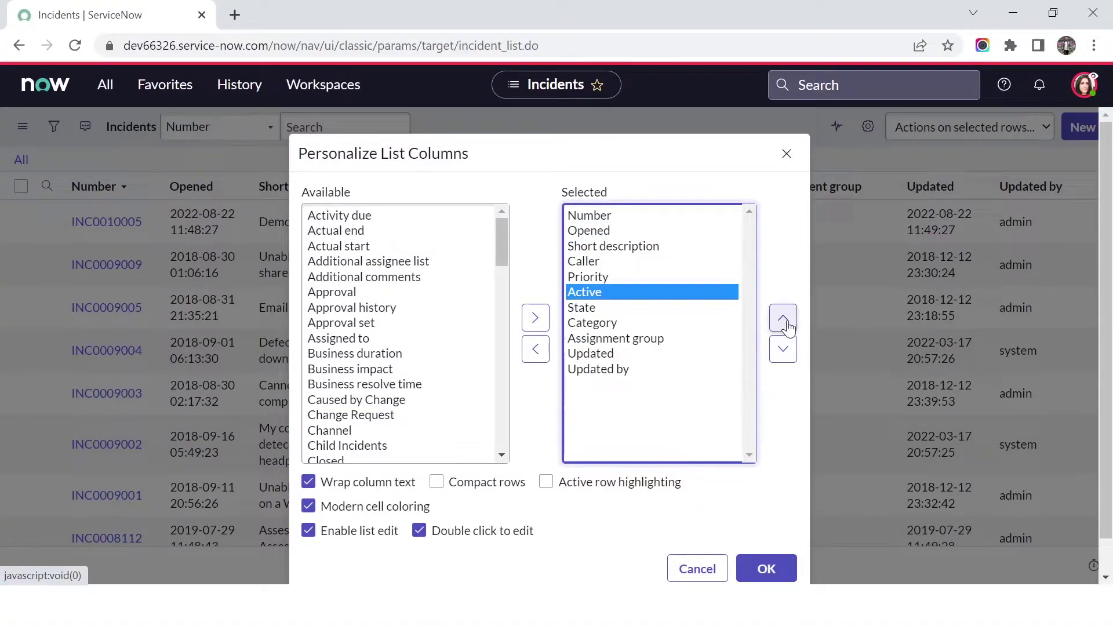
{"action": "left_click", "coordinate": [785, 348]}
{"action": "left_click", "coordinate": [786, 348]}
{"action": "left_click", "coordinate": [786, 348]}
{"action": "left_click", "coordinate": [786, 323]}
{"action": "left_click", "coordinate": [783, 318]}
{"action": "left_click", "coordinate": [783, 318]}
{"action": "left_click", "coordinate": [782, 318]}
{"action": "left_click", "coordinate": [783, 319]}
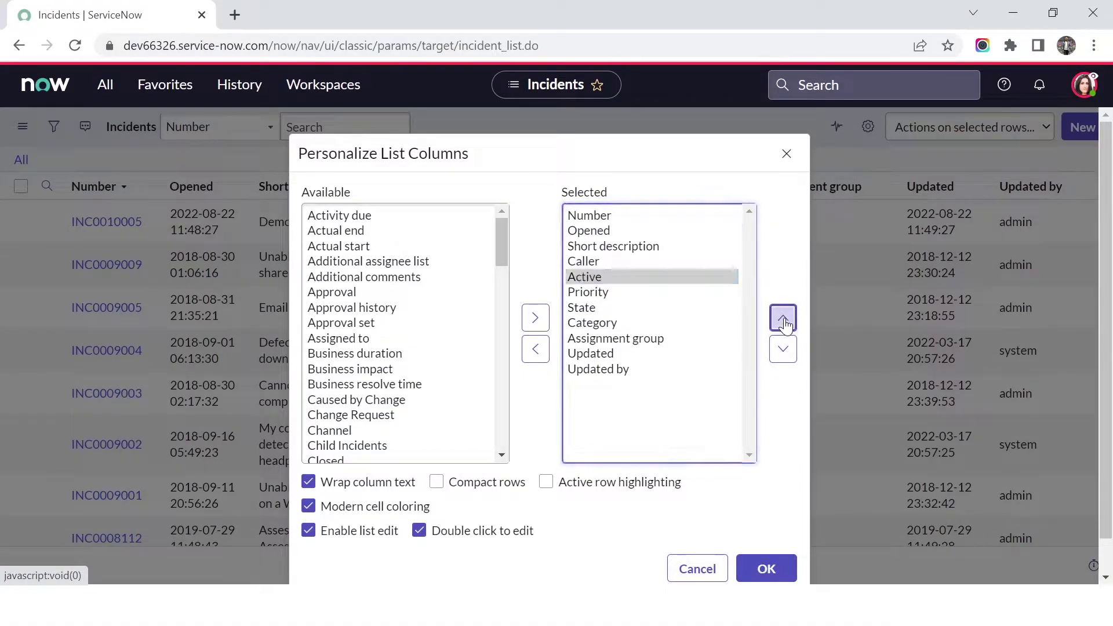
{"action": "left_click", "coordinate": [783, 318]}
{"action": "left_click", "coordinate": [783, 319]}
Remove Updated by from the selected list columns.
{"action": "mouse_move", "coordinate": [612, 251]}
{"action": "left_mouse_down"}
{"action": "mouse_move", "coordinate": [464, 302]}
{"action": "mouse_move", "coordinate": [380, 356]}
{"action": "mouse_move", "coordinate": [536, 349]}
{"action": "left_mouse_up"}
{"action": "left_click", "coordinate": [615, 371]}
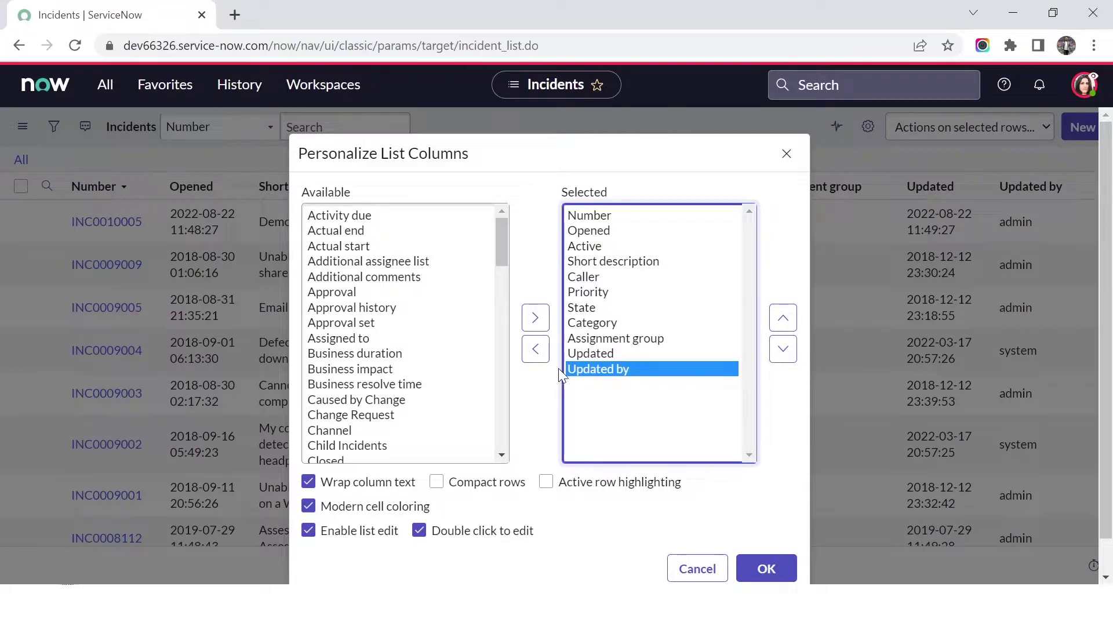
{"action": "left_click", "coordinate": [536, 349]}
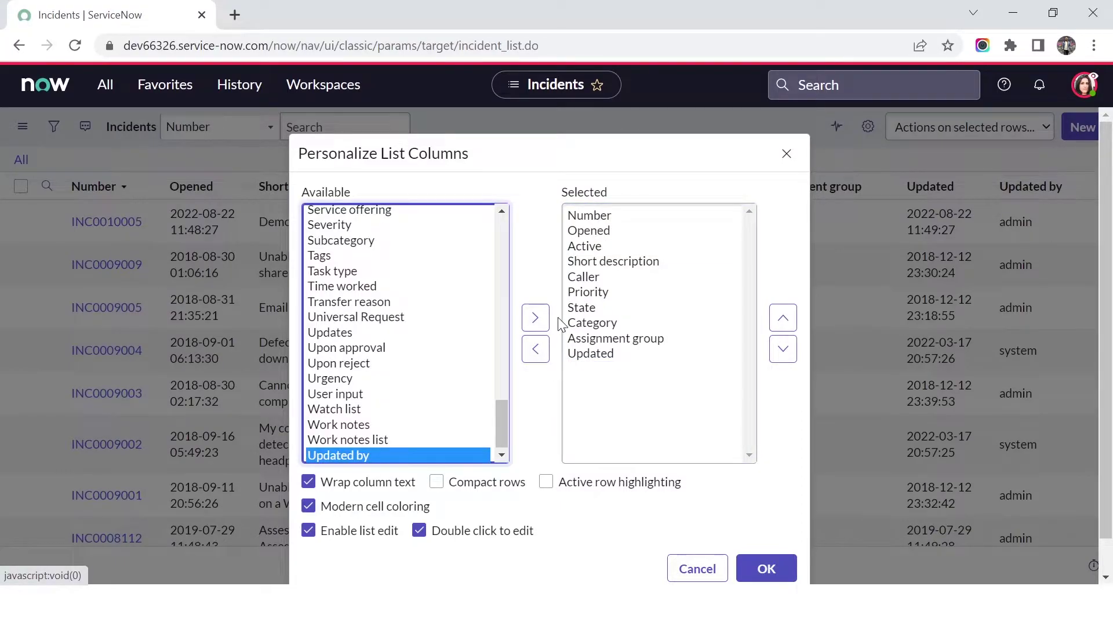
Find Urgency among the available columns and add it to the selected columns.
{"action": "scroll", "coordinate": [351, 313], "scroll_direction": "up", "scroll_amount": 2}
{"action": "scroll", "coordinate": [351, 312], "scroll_direction": "up", "scroll_amount": 6}
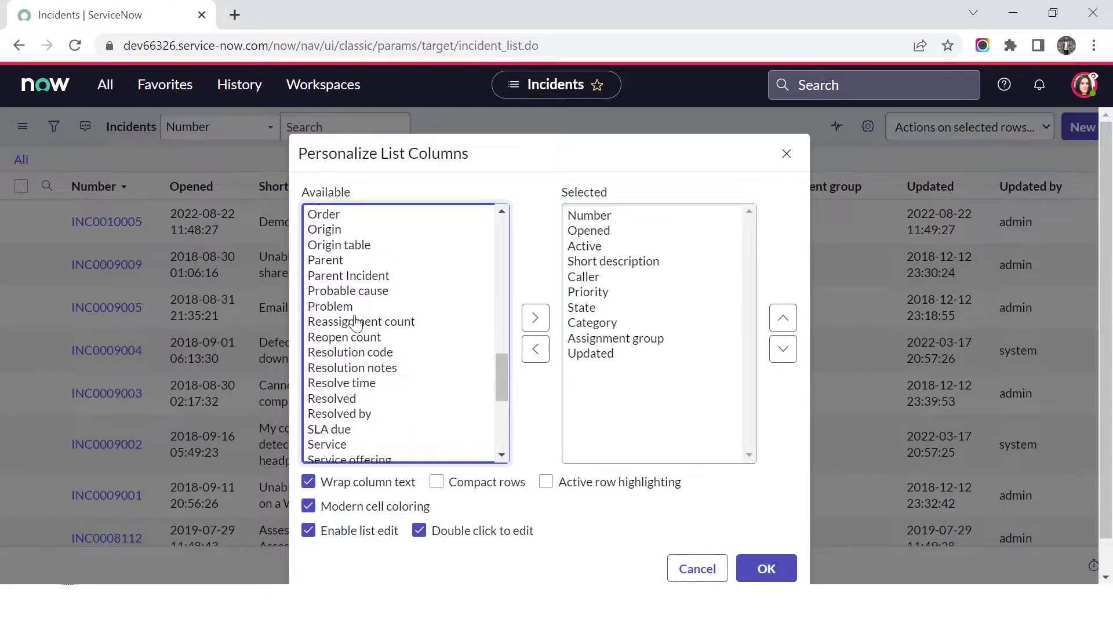
{"action": "scroll", "coordinate": [359, 305], "scroll_direction": "up", "scroll_amount": 7}
{"action": "left_click", "coordinate": [357, 277]}
{"action": "key", "text": "End"}
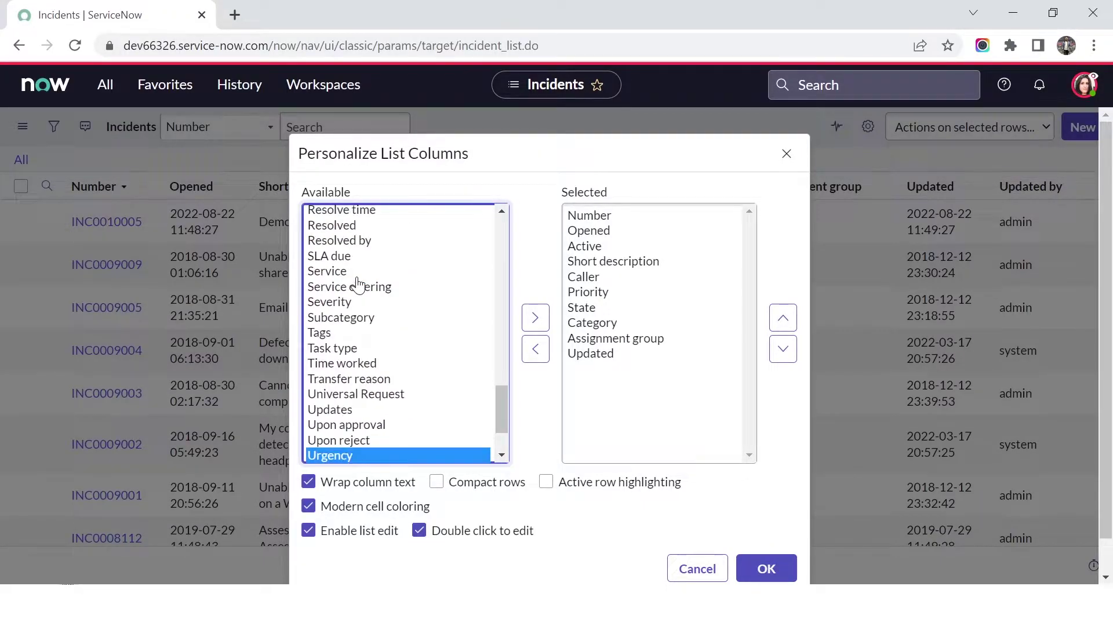
{"action": "left_click", "coordinate": [535, 318]}
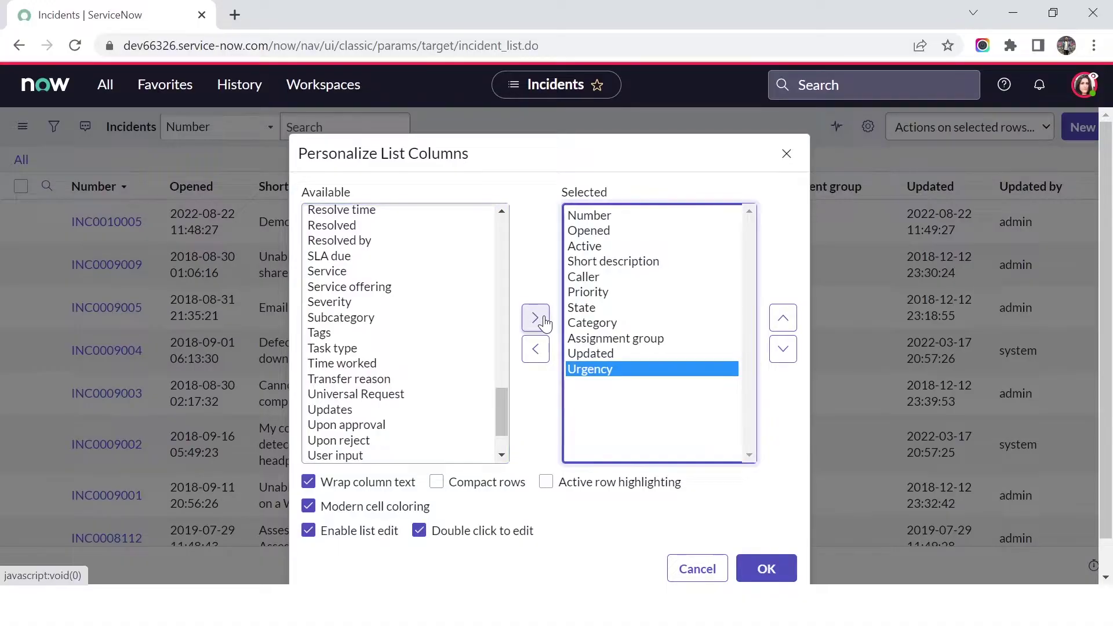
Move the Urgency column between Caller and Priority and apply the personalized column layout.
{"action": "left_click", "coordinate": [783, 318]}
{"action": "left_click", "coordinate": [783, 318]}
{"action": "left_click", "coordinate": [783, 318]}
{"action": "left_click", "coordinate": [783, 318]}
{"action": "left_click", "coordinate": [783, 318]}
{"action": "left_click", "coordinate": [782, 318]}
{"action": "left_click", "coordinate": [795, 359]}
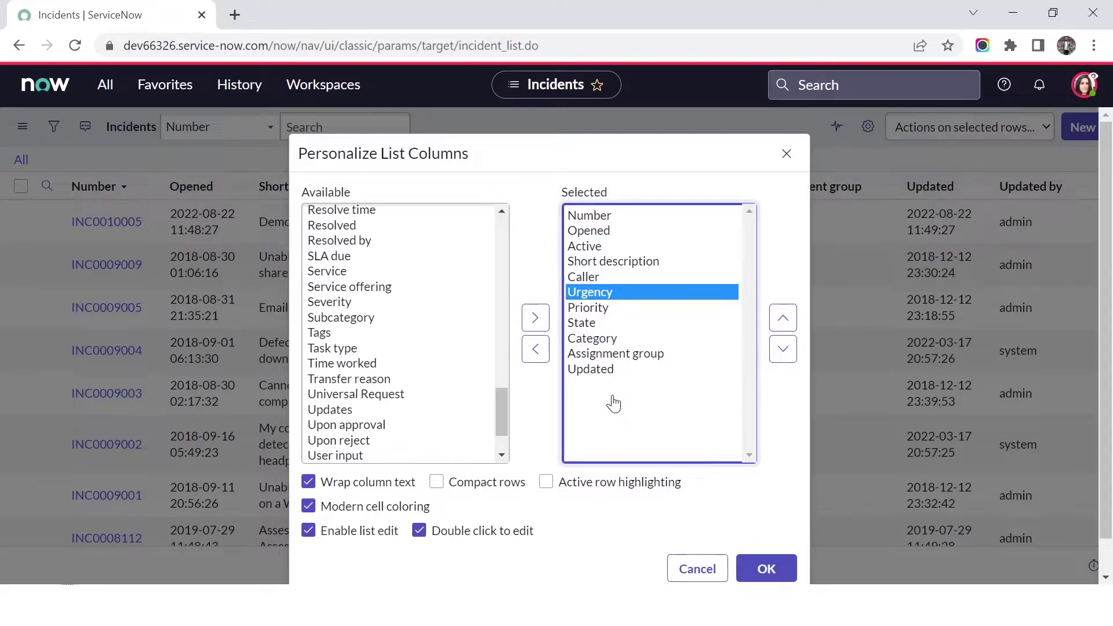
{"action": "left_click", "coordinate": [768, 574]}
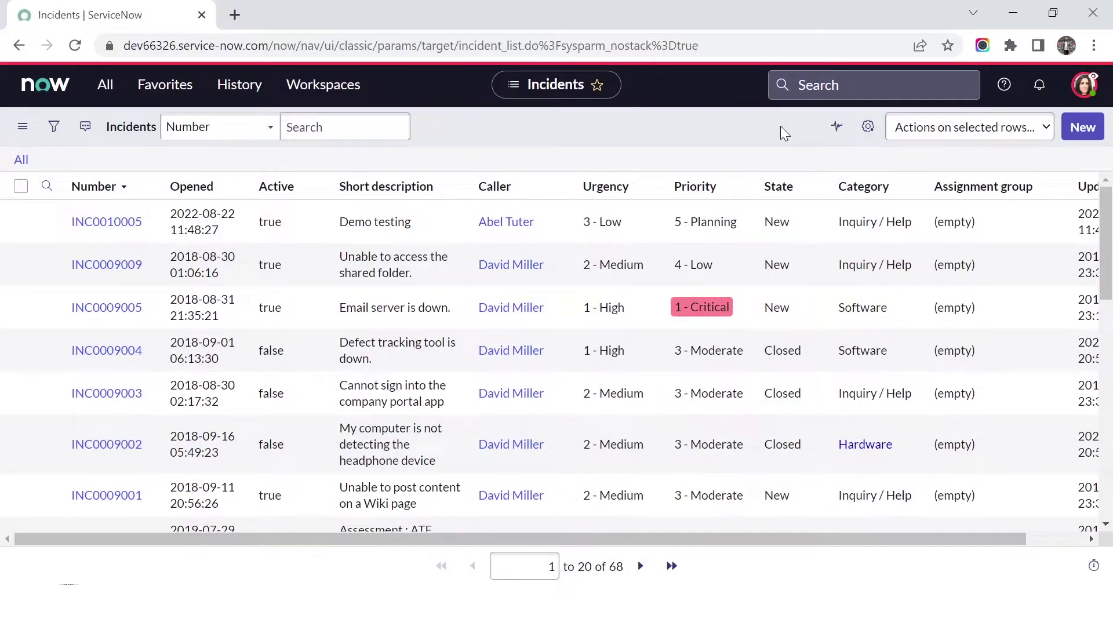
Switch the impersonation to the second user in the recent impersonations.
{"action": "left_click", "coordinate": [1083, 85]}
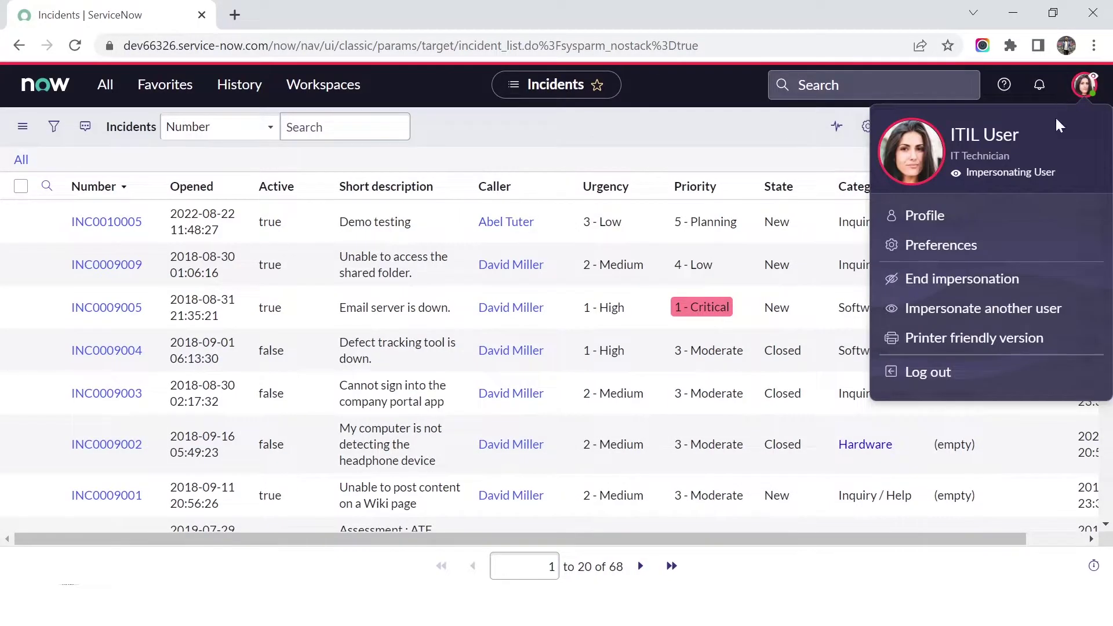
{"action": "left_click", "coordinate": [970, 325]}
{"action": "left_click", "coordinate": [443, 366]}
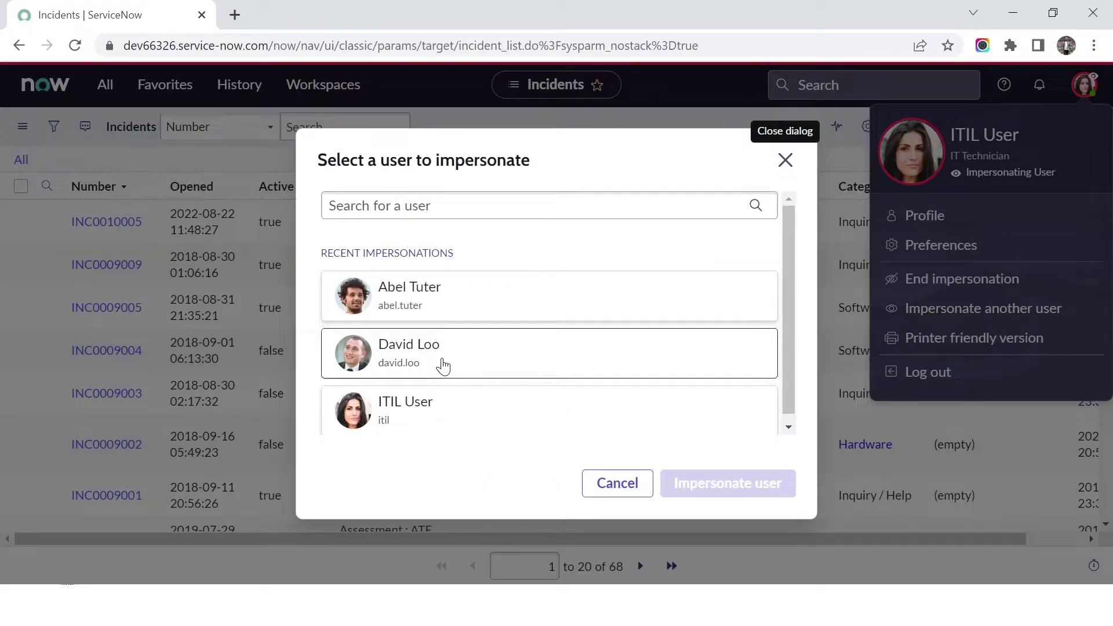
{"action": "left_click", "coordinate": [710, 486]}
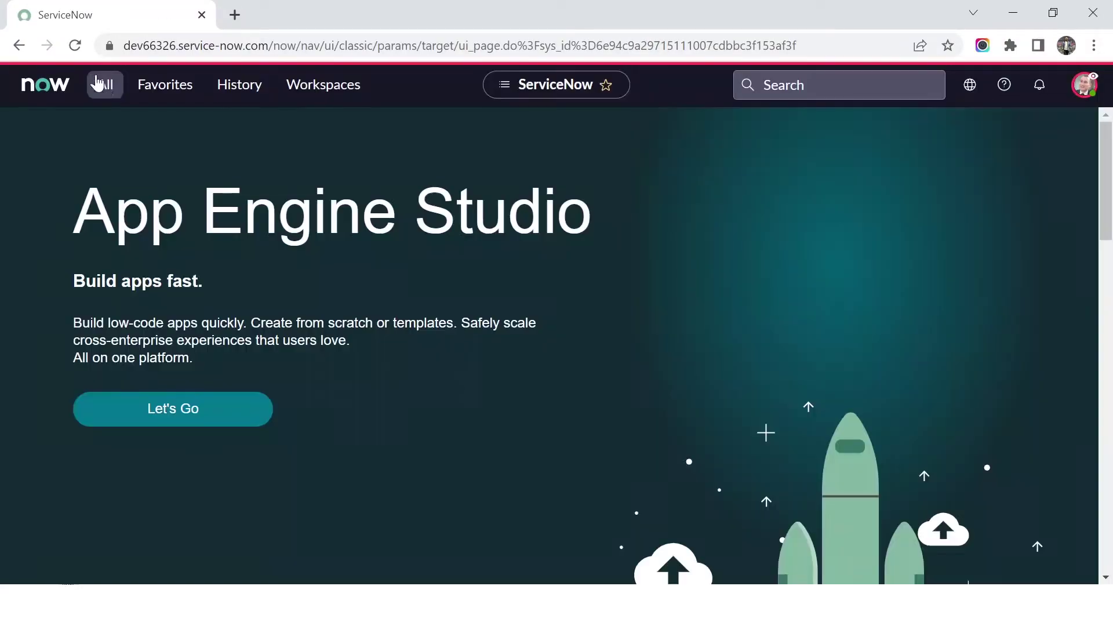
Open the incident list with incident.list as this user and check its personalized column selection without changing it.
{"action": "left_click", "coordinate": [100, 94]}
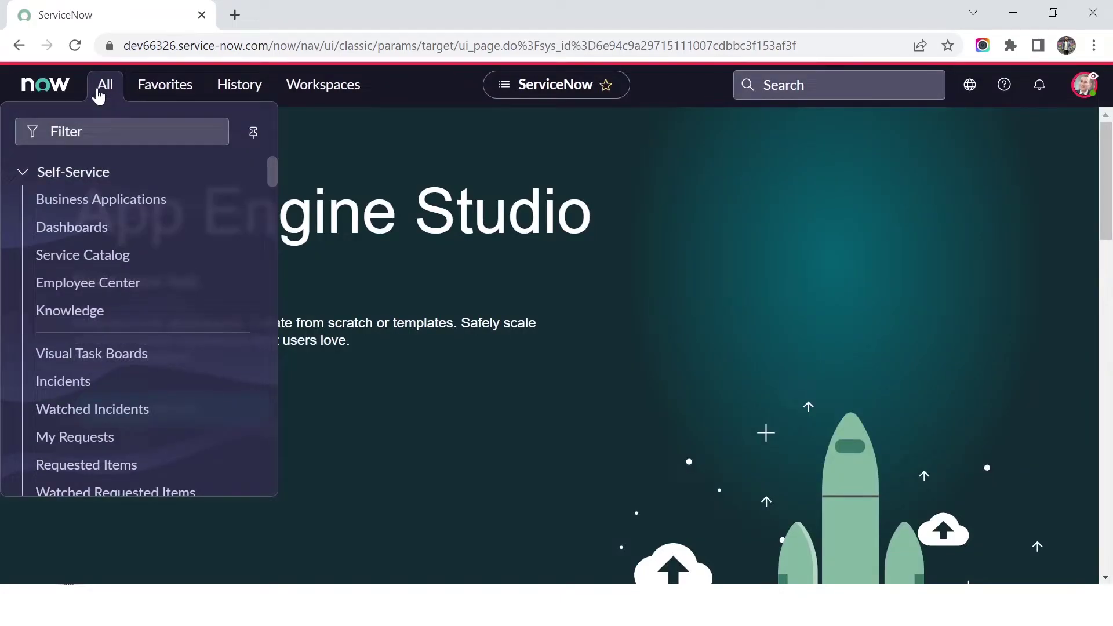
{"action": "left_click", "coordinate": [111, 123]}
{"action": "type", "text": "incident.l"}
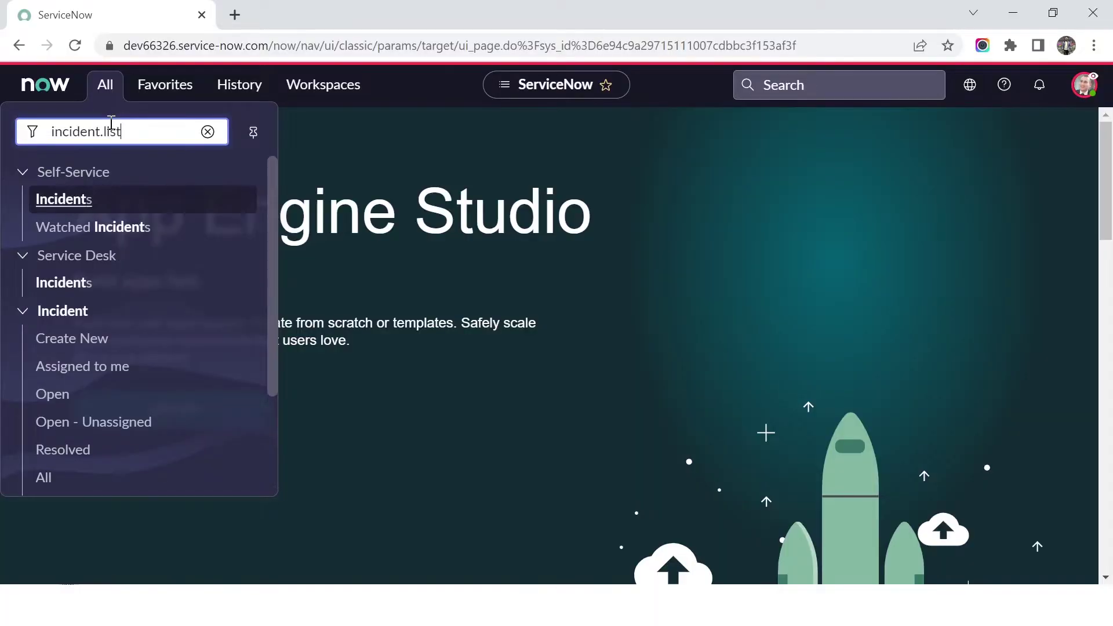
{"action": "type", "text": "ist"}
{"action": "key", "text": "Return"}
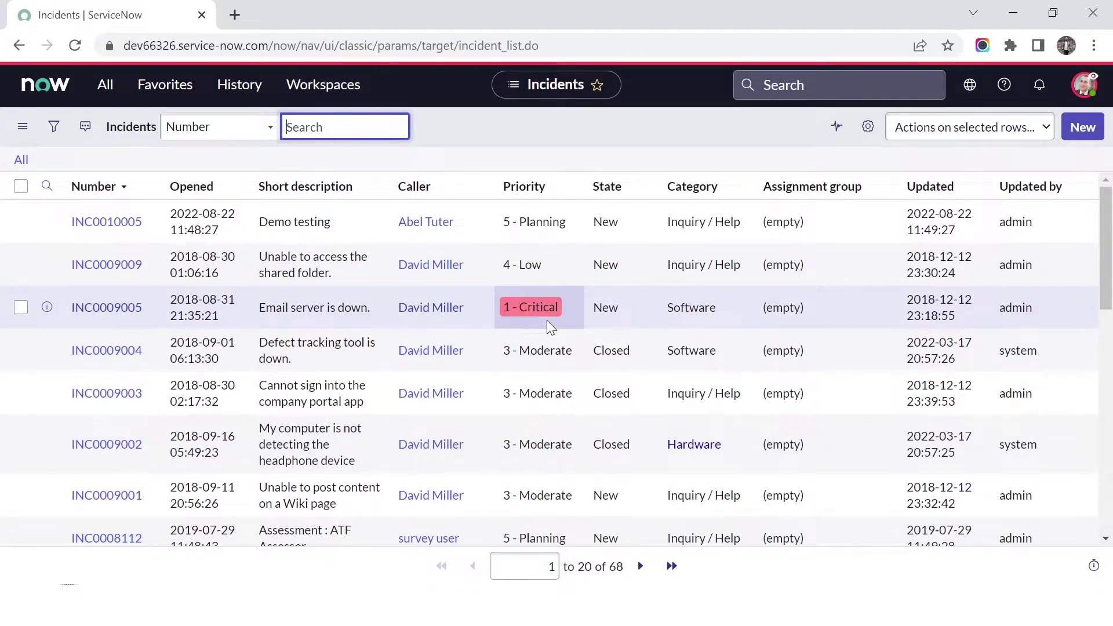
{"action": "left_click", "coordinate": [868, 127]}
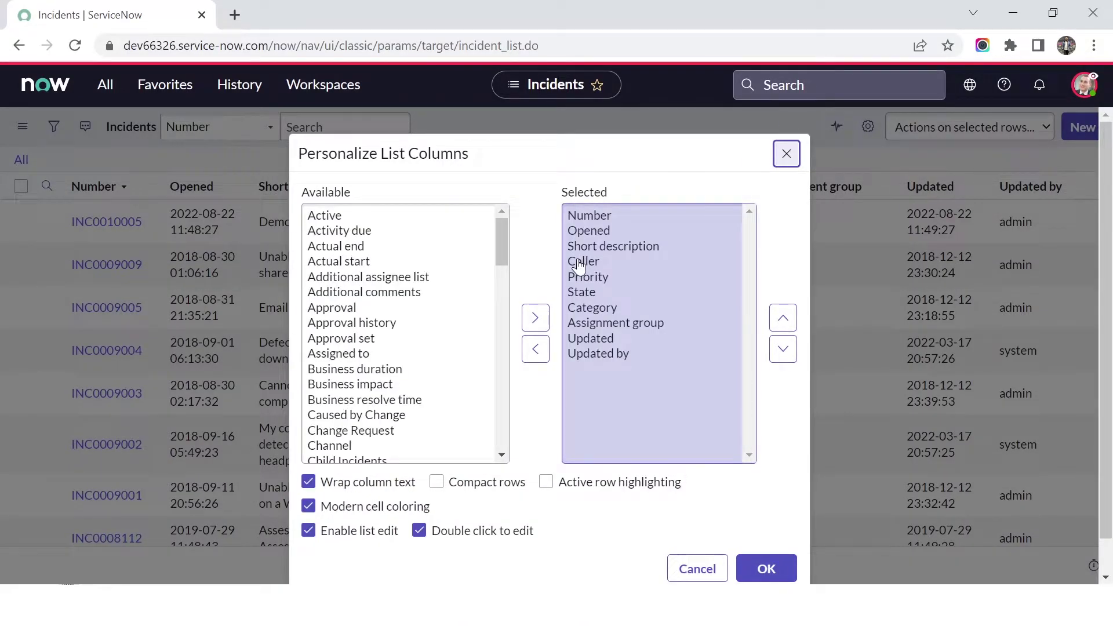
{"action": "left_click", "coordinate": [787, 153]}
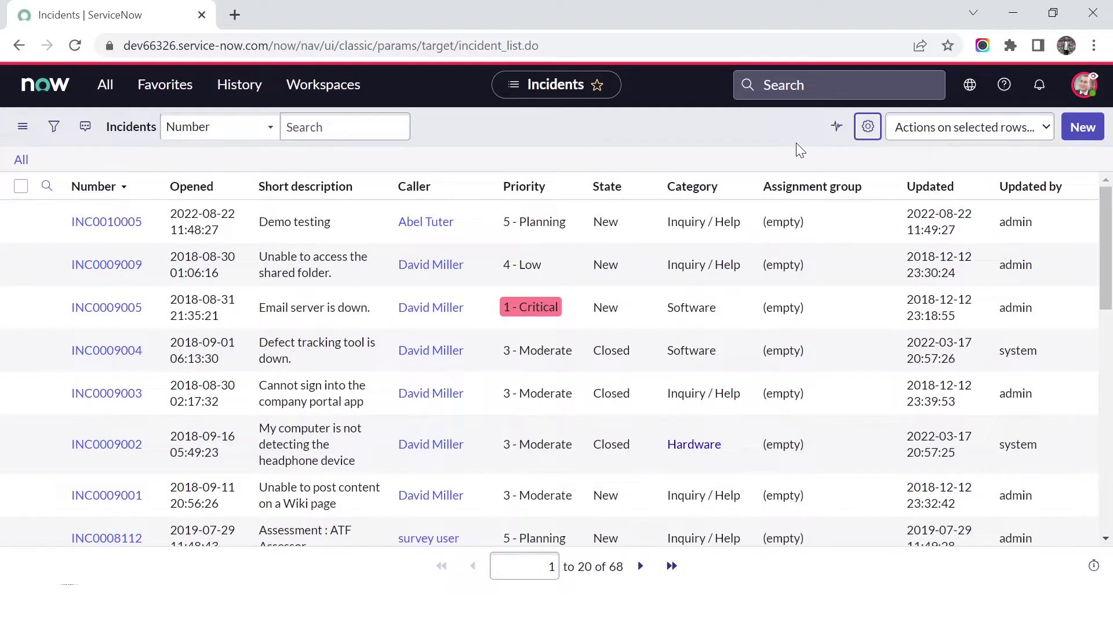
End the impersonation and check that the System Administrator account is active again.
{"action": "left_click", "coordinate": [1084, 85]}
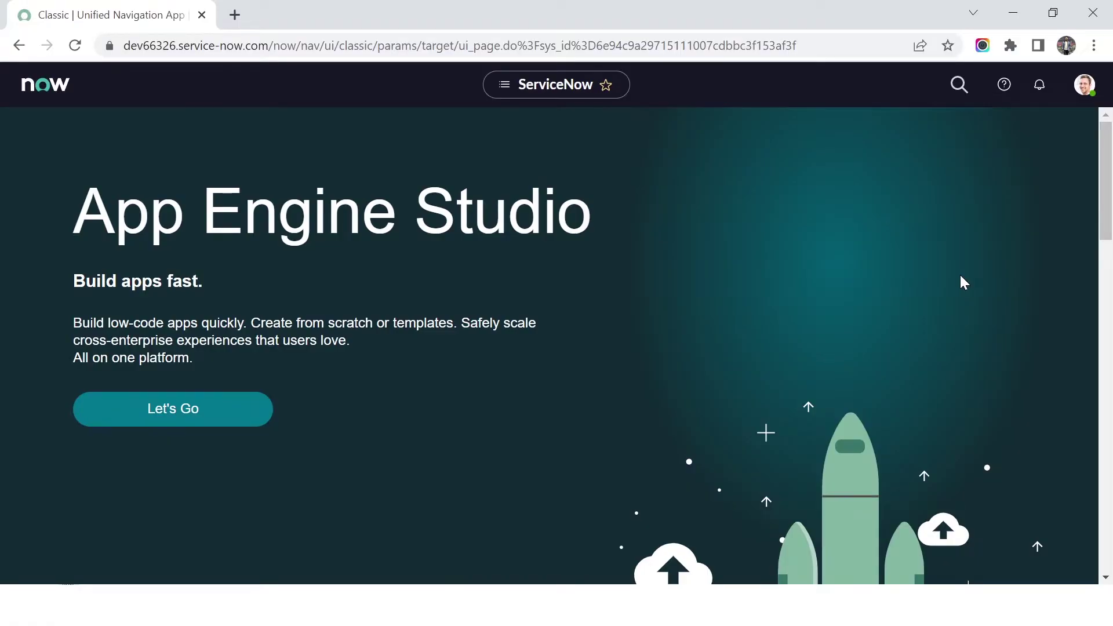
{"action": "left_click", "coordinate": [1077, 97]}
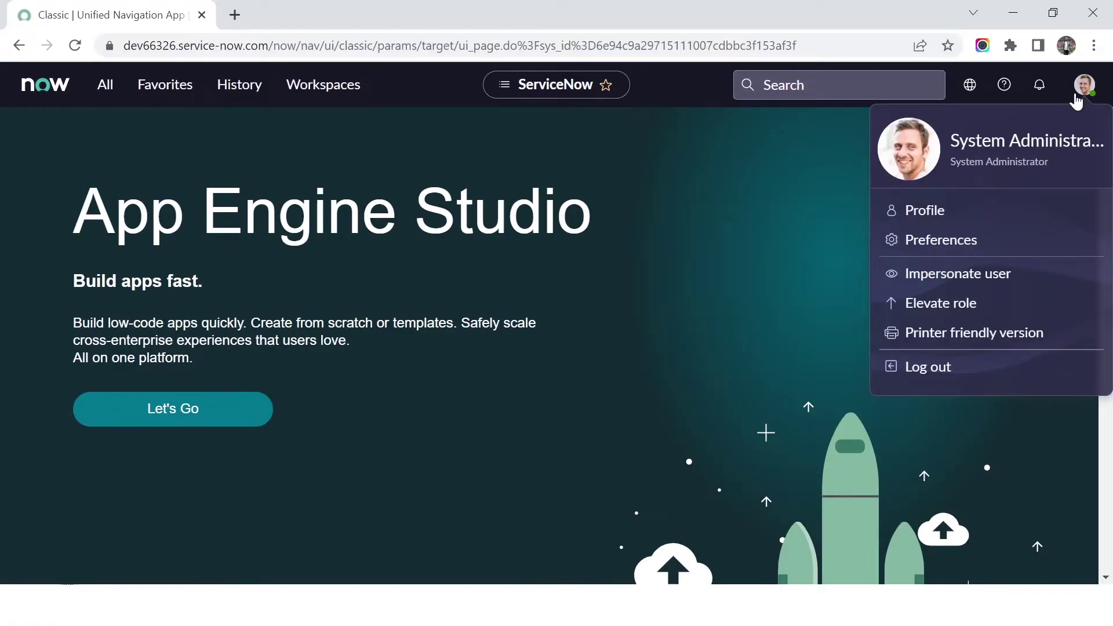
{"action": "left_click", "coordinate": [1076, 99]}
Open the full incident list as System Administrator with incident.list.
{"action": "left_click", "coordinate": [116, 87]}
{"action": "type", "text": "inciden"}
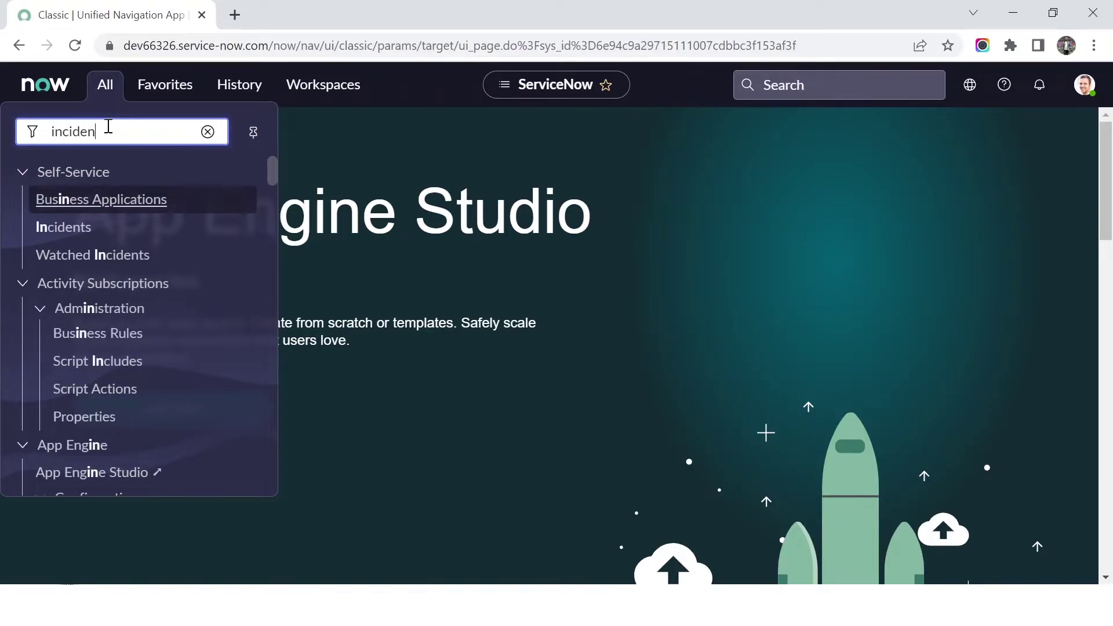
{"action": "type", "text": "t.list"}
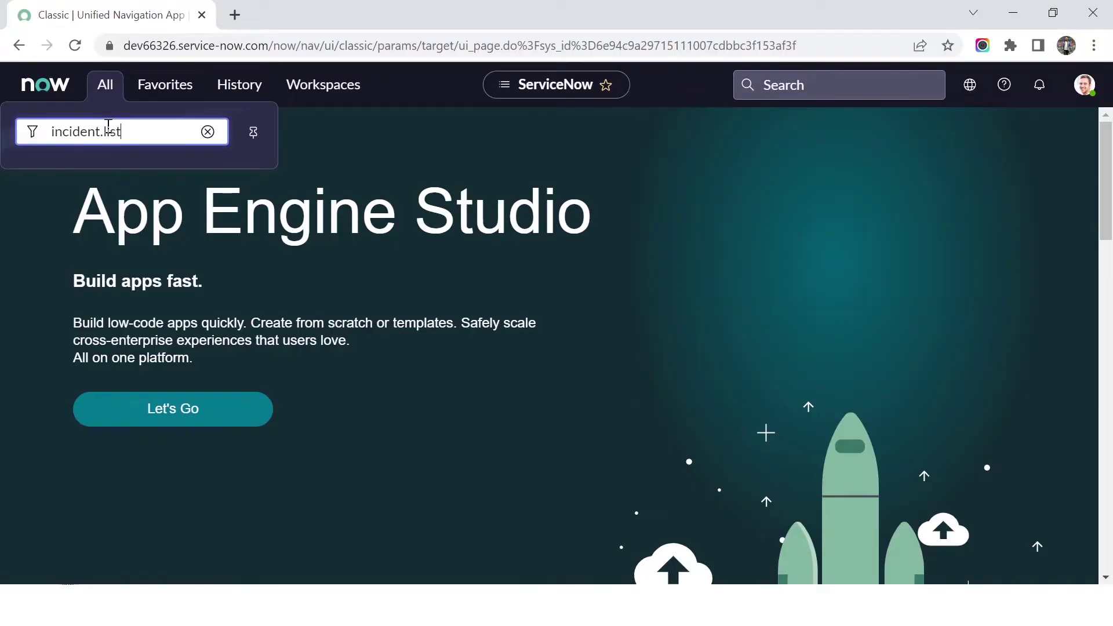
{"action": "key", "text": "Return"}
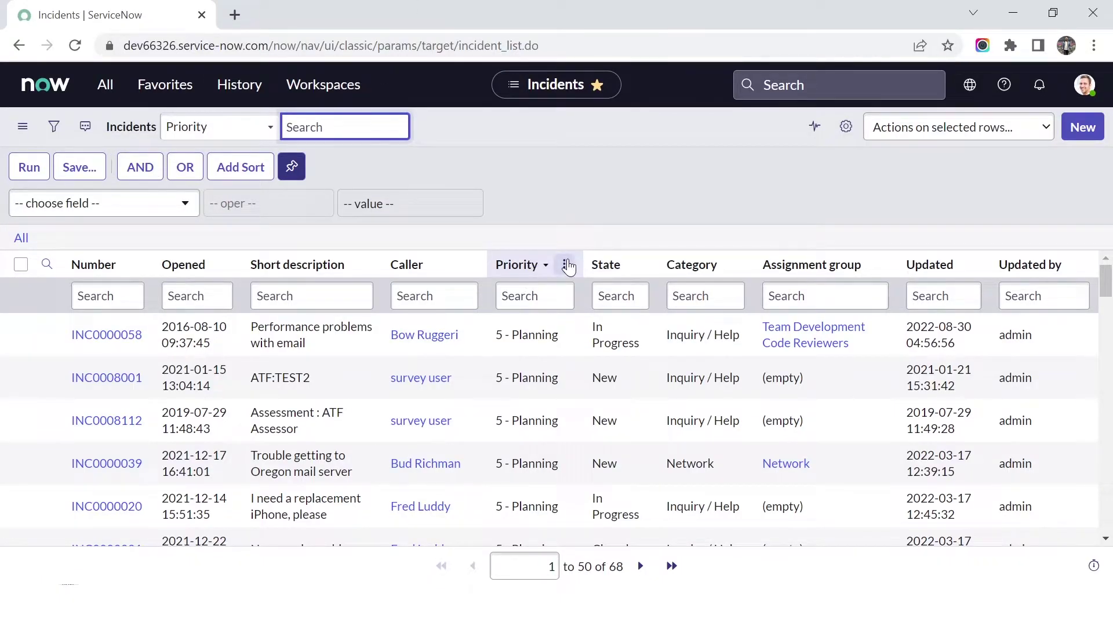
Open the list layout configuration of the incident list.
{"action": "left_click", "coordinate": [566, 265]}
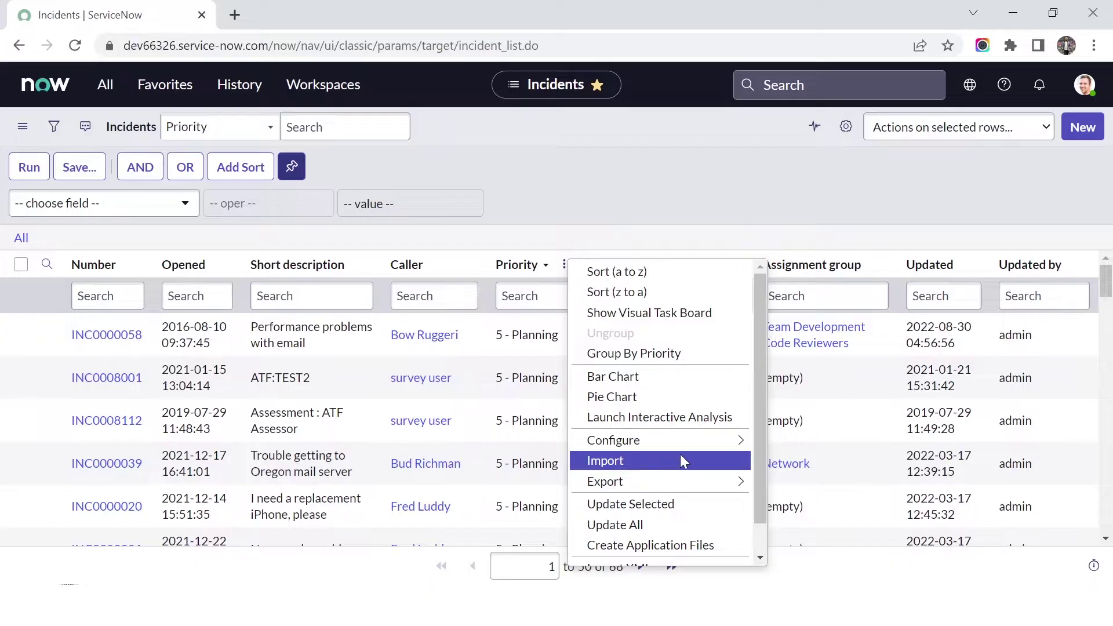
{"action": "mouse_move", "coordinate": [730, 441]}
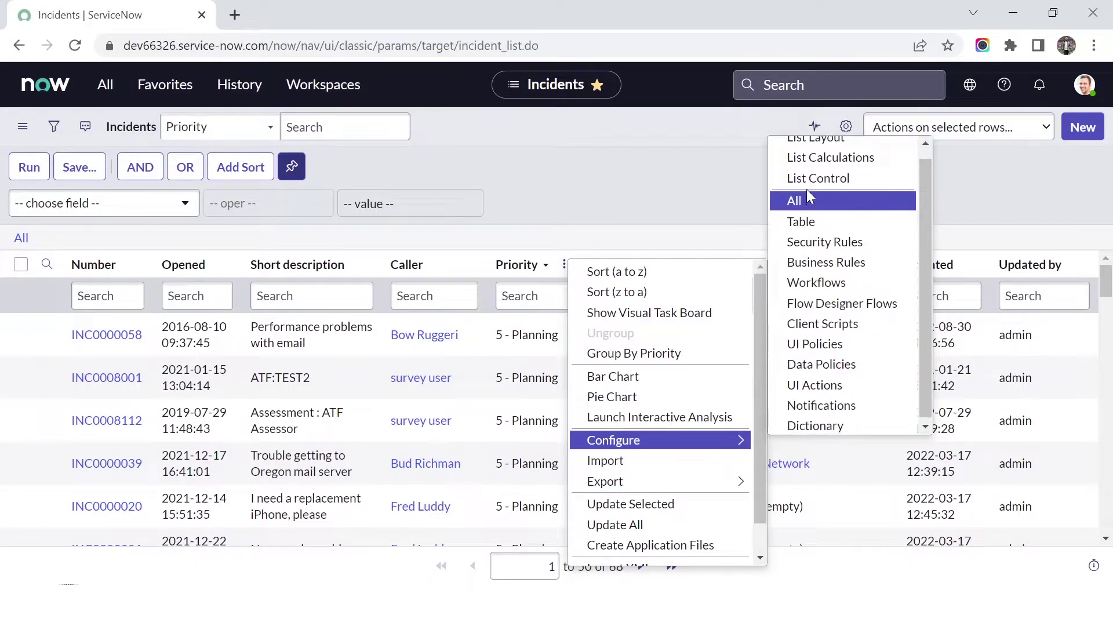
{"action": "left_click", "coordinate": [812, 148]}
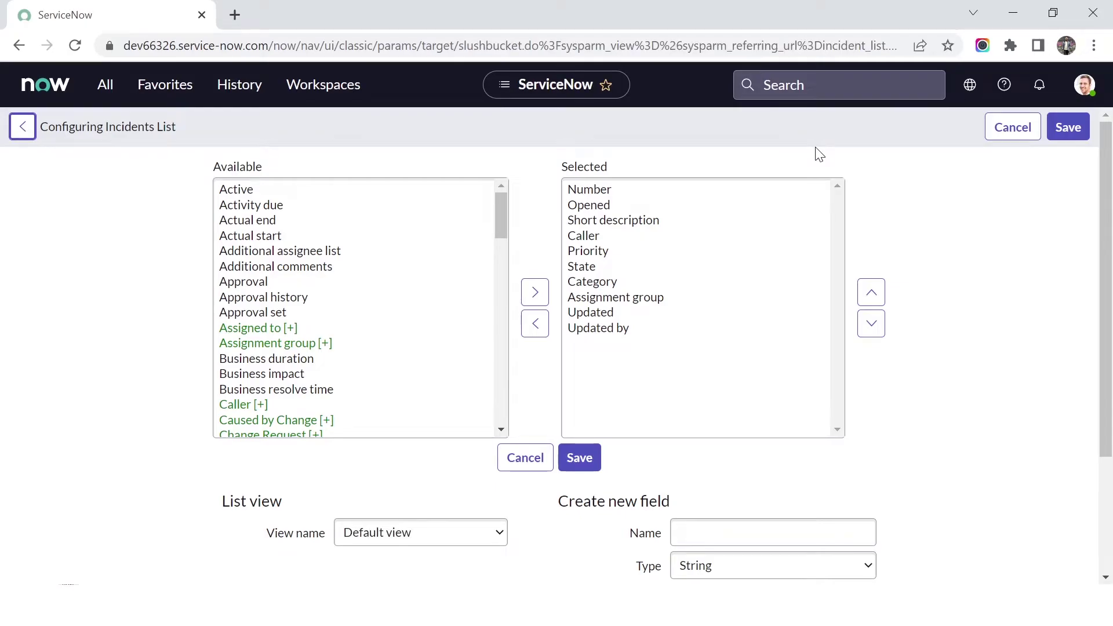
Expand the Assigned to reference among the available fields to view its user fields, and return to the incident fields.
{"action": "left_click_drag", "start_coordinate": [203, 353], "coordinate": [267, 268]}
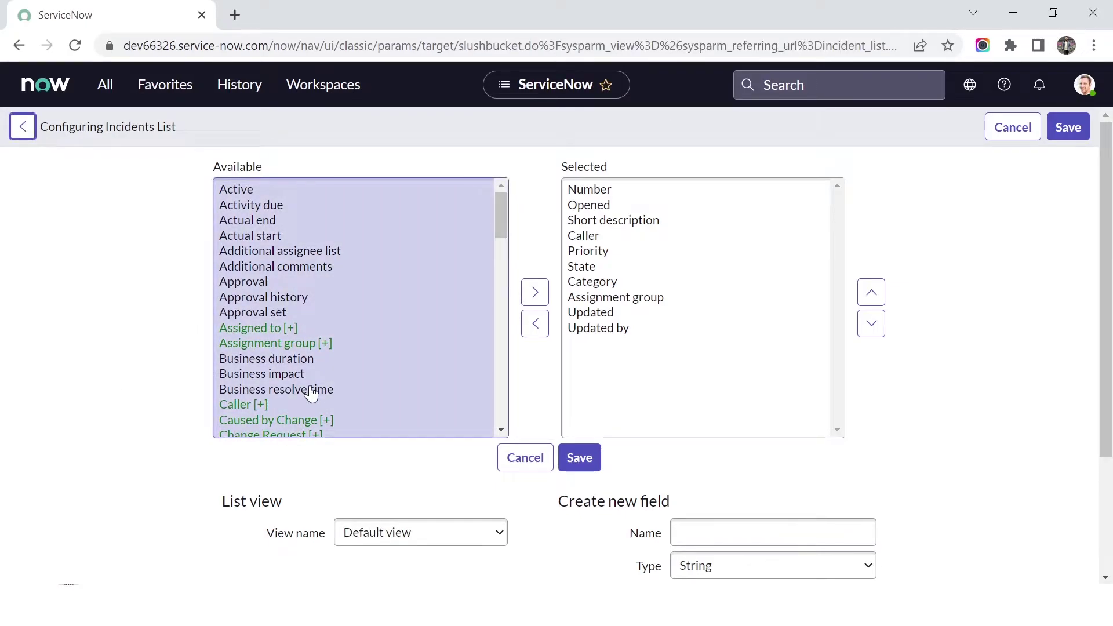
{"action": "left_click", "coordinate": [312, 299]}
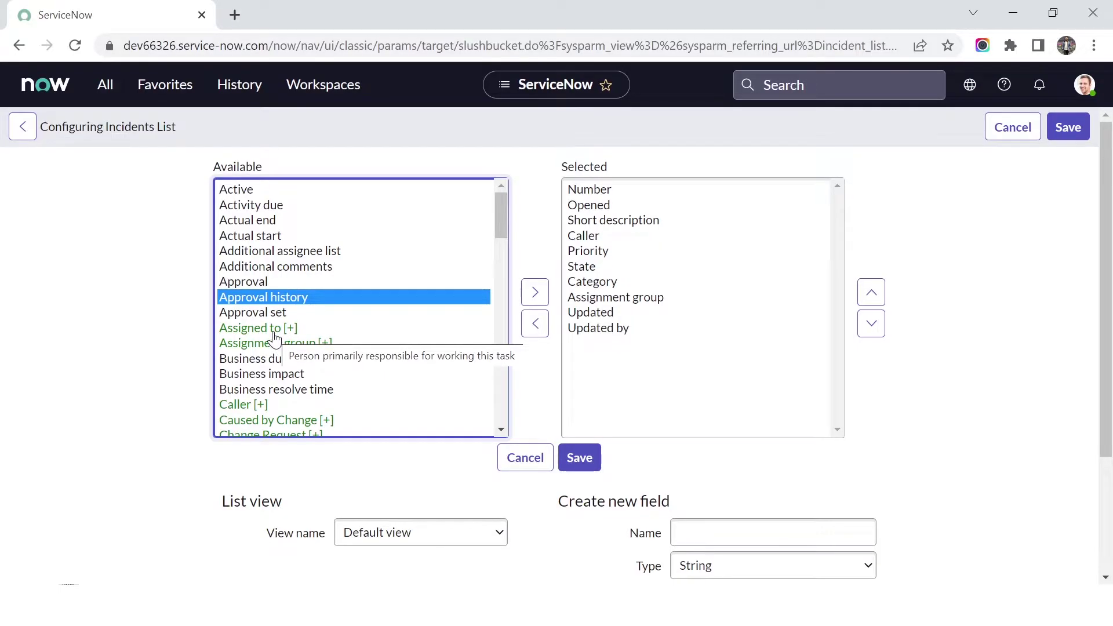
{"action": "left_click", "coordinate": [257, 329]}
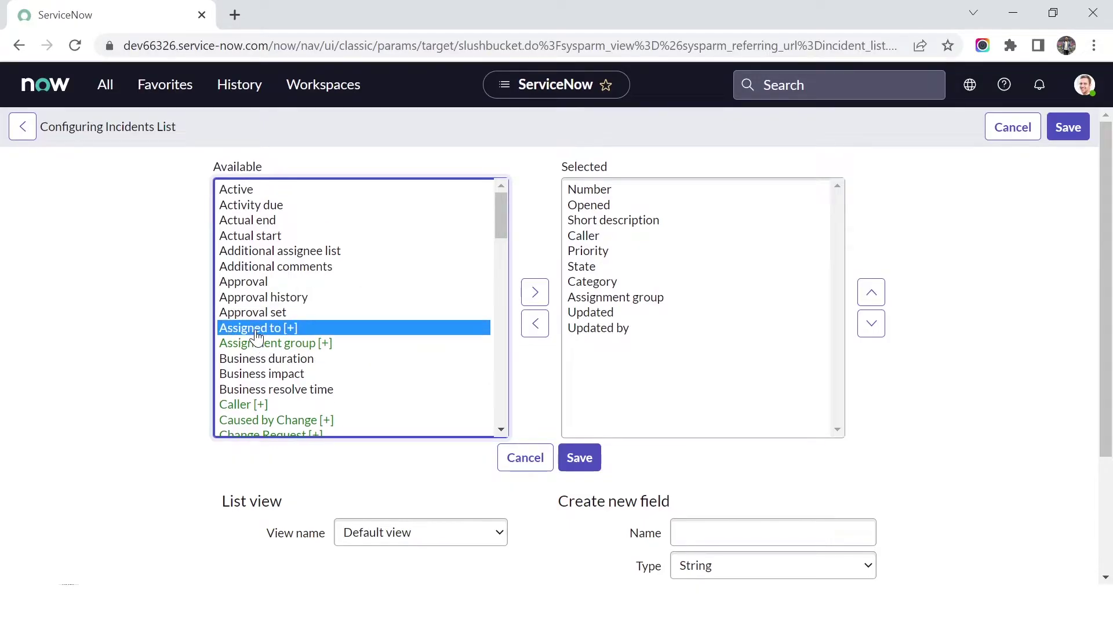
{"action": "left_click", "coordinate": [535, 278]}
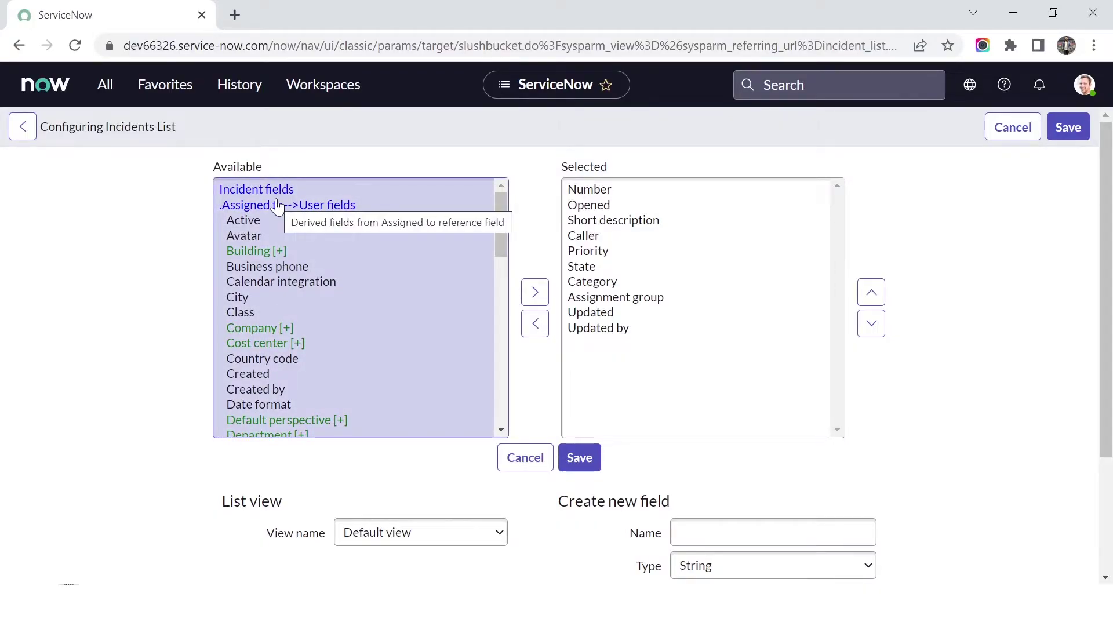
{"action": "left_click", "coordinate": [273, 238]}
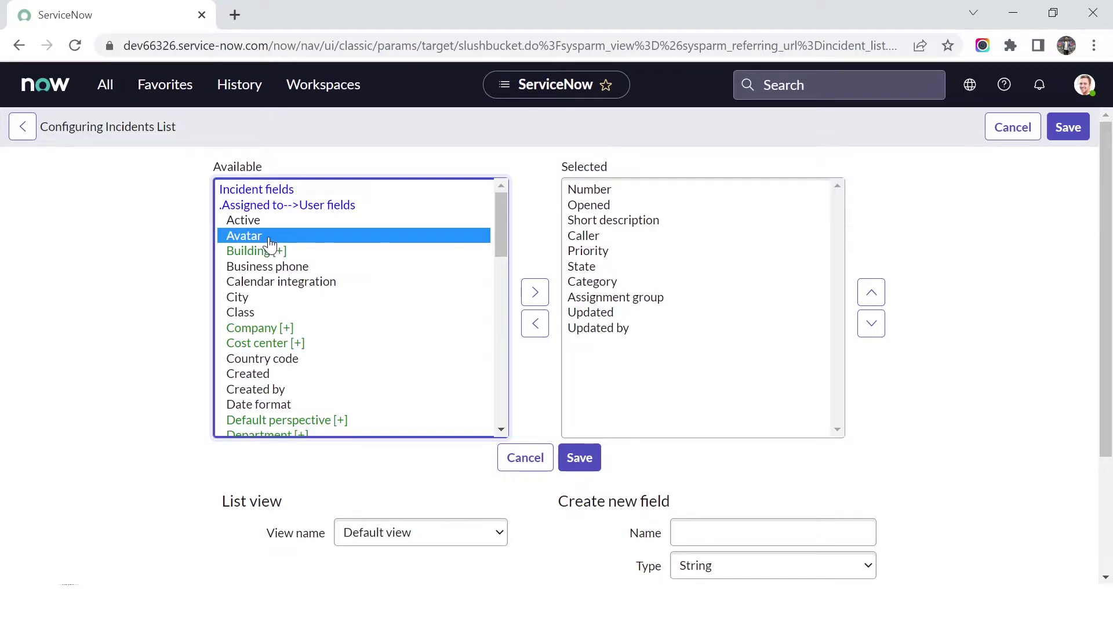
{"action": "left_click", "coordinate": [243, 298]}
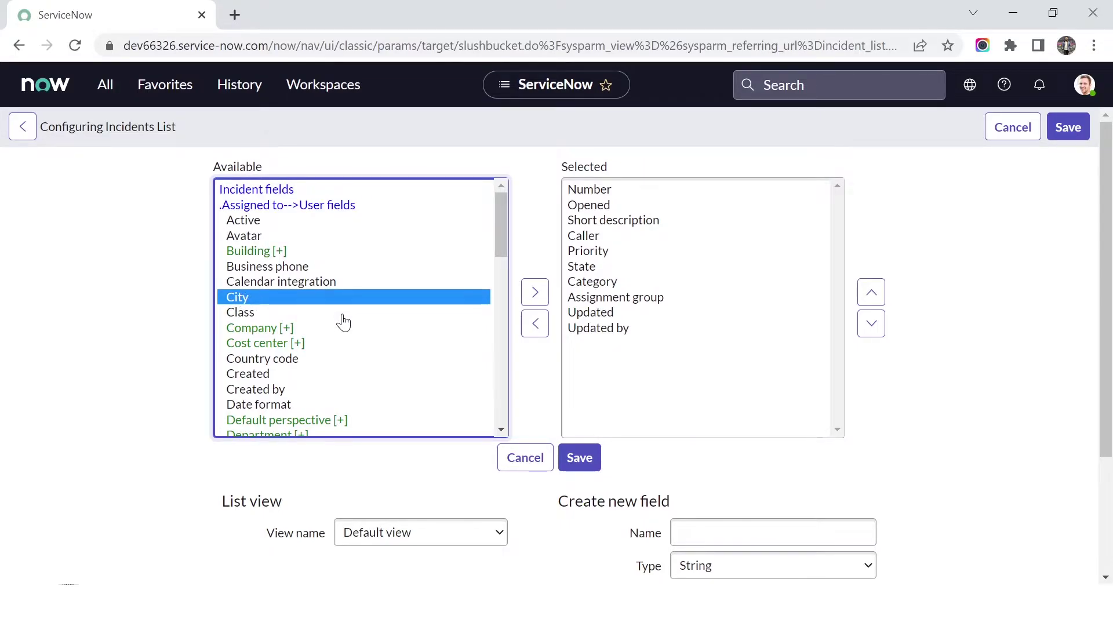
{"action": "left_click", "coordinate": [292, 197]}
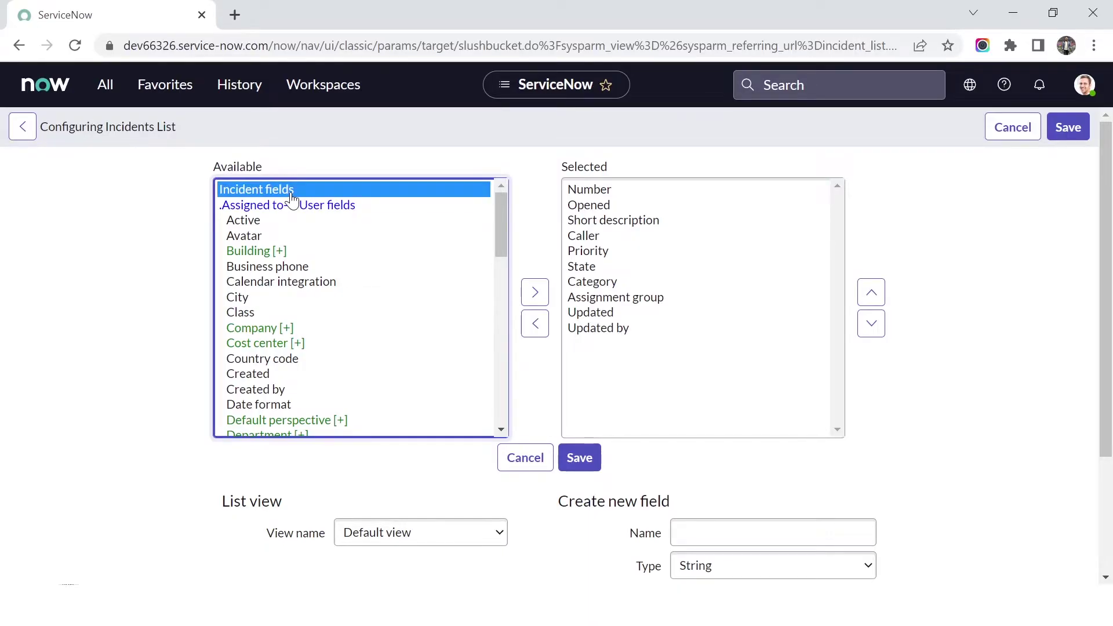
Remove Priority from the selected columns of the incident list layout.
{"action": "scroll", "coordinate": [321, 357], "scroll_direction": "down", "scroll_amount": 6}
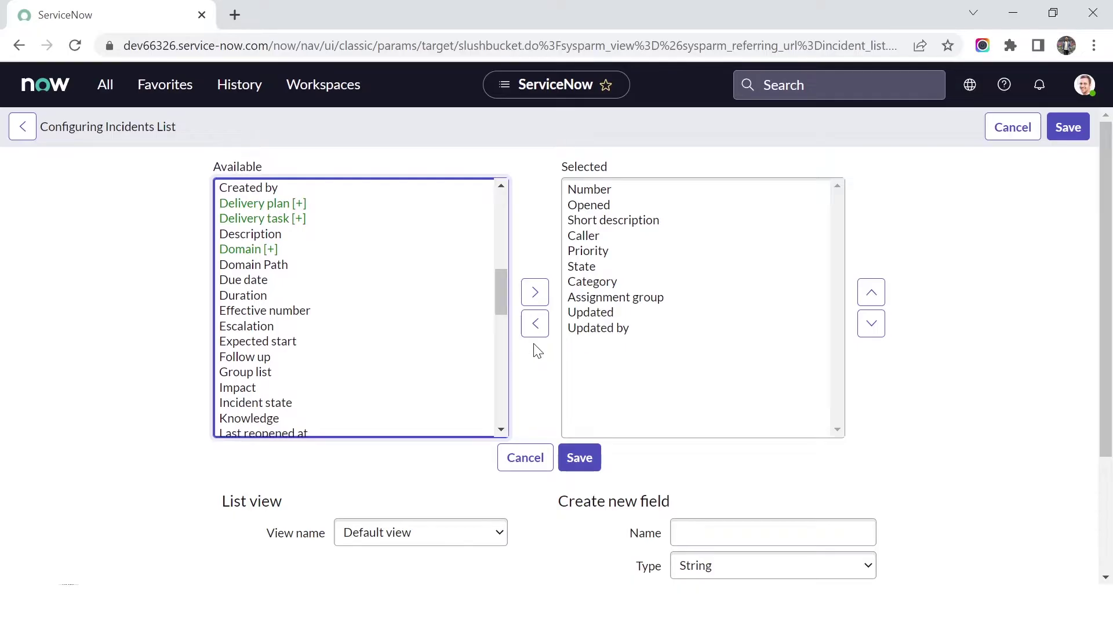
{"action": "left_click", "coordinate": [594, 253]}
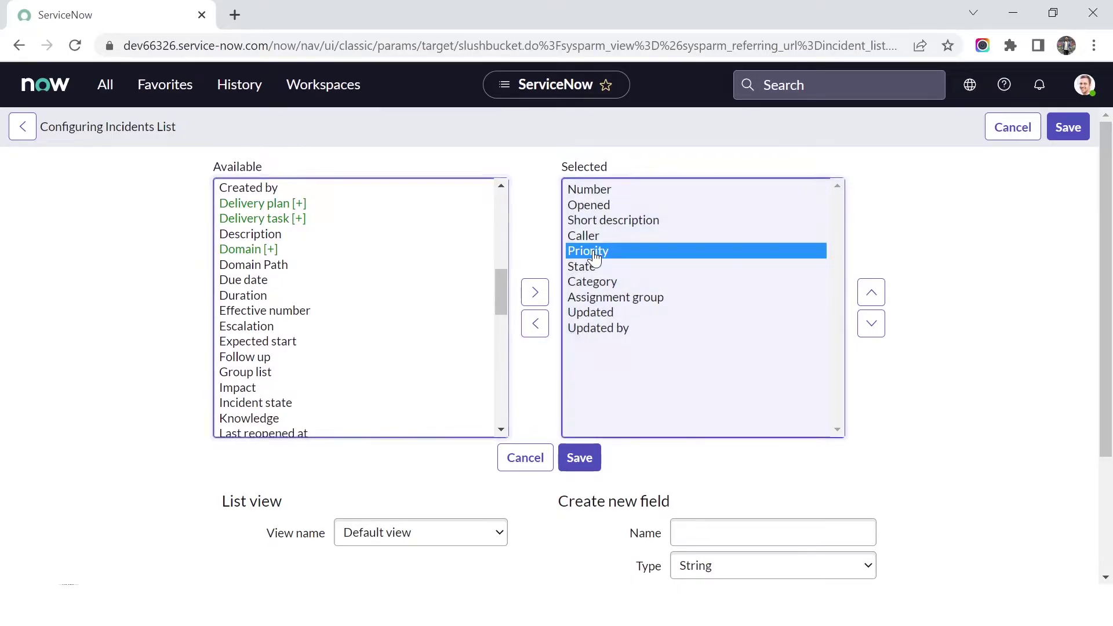
{"action": "left_click", "coordinate": [536, 324]}
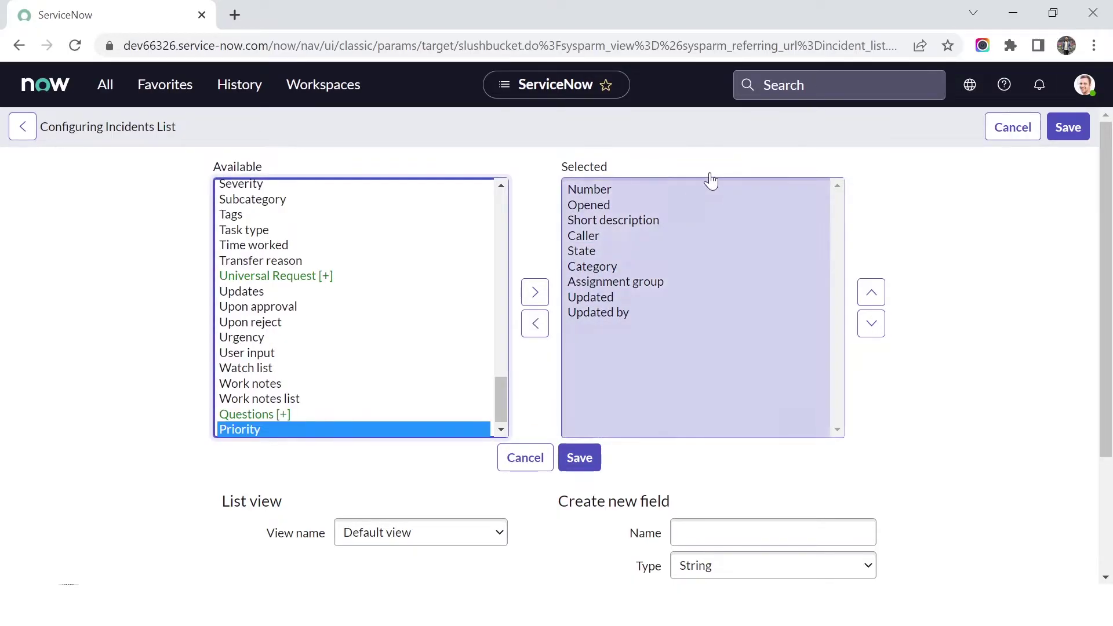
Add the Impact and Urgency fields to the selected columns.
{"action": "left_click", "coordinate": [270, 353]}
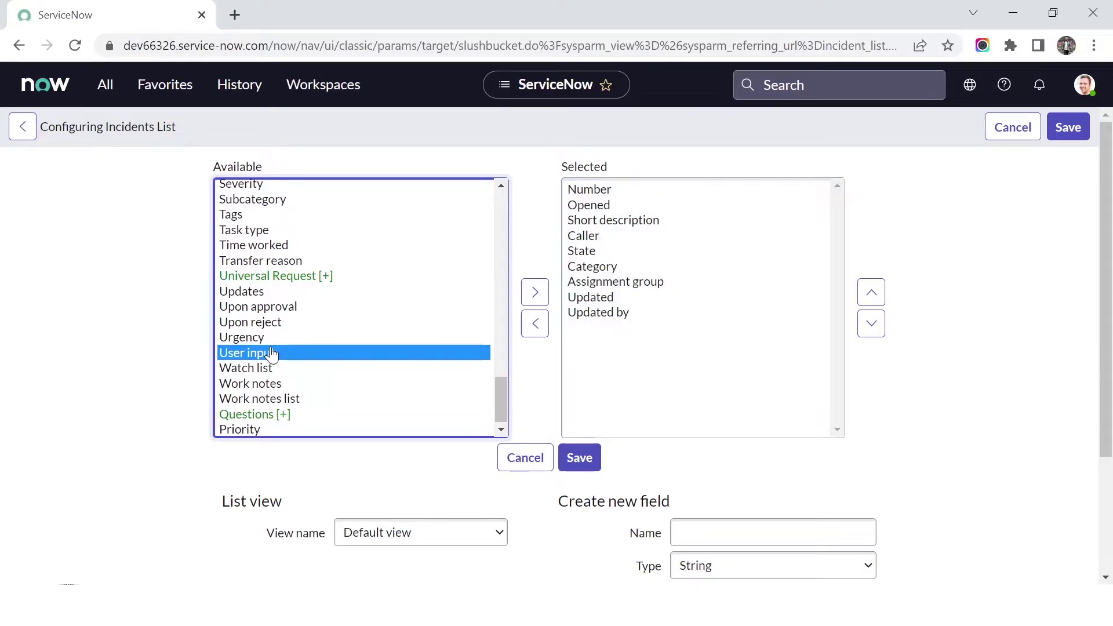
{"action": "key", "text": "i"}
{"action": "left_click", "coordinate": [535, 291]}
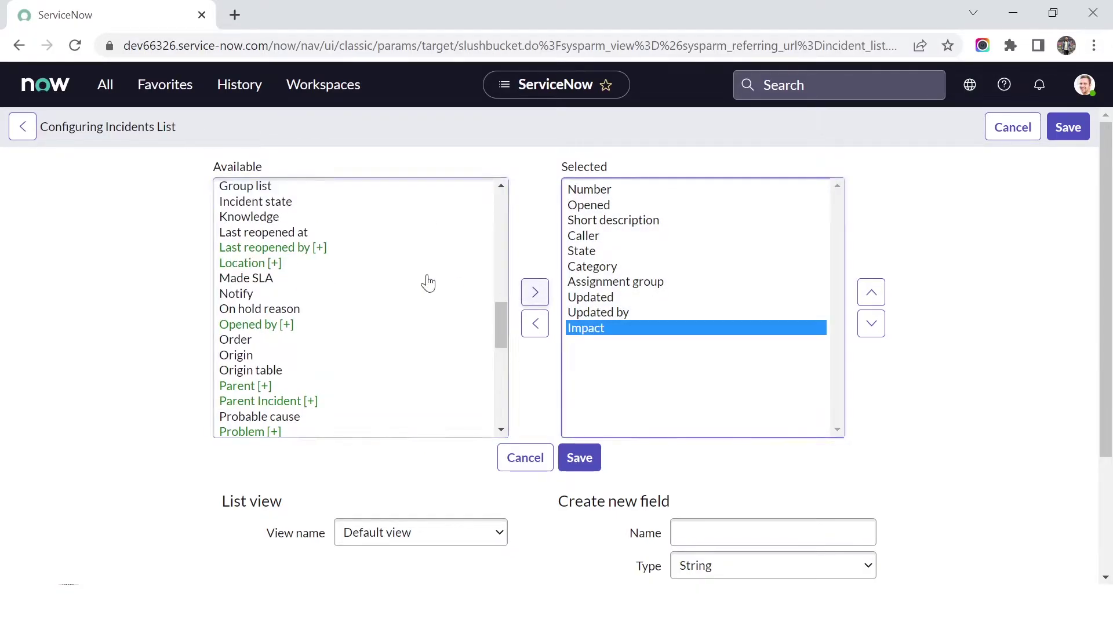
{"action": "left_click", "coordinate": [271, 294]}
{"action": "key", "text": "u"}
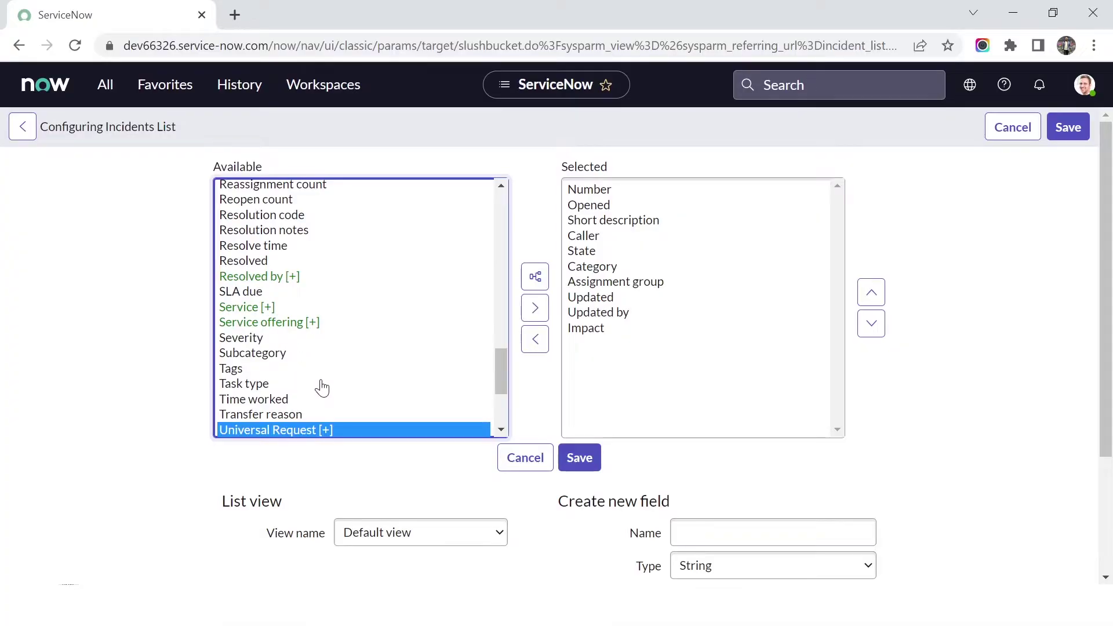
{"action": "scroll", "coordinate": [299, 406], "scroll_direction": "down", "scroll_amount": 3}
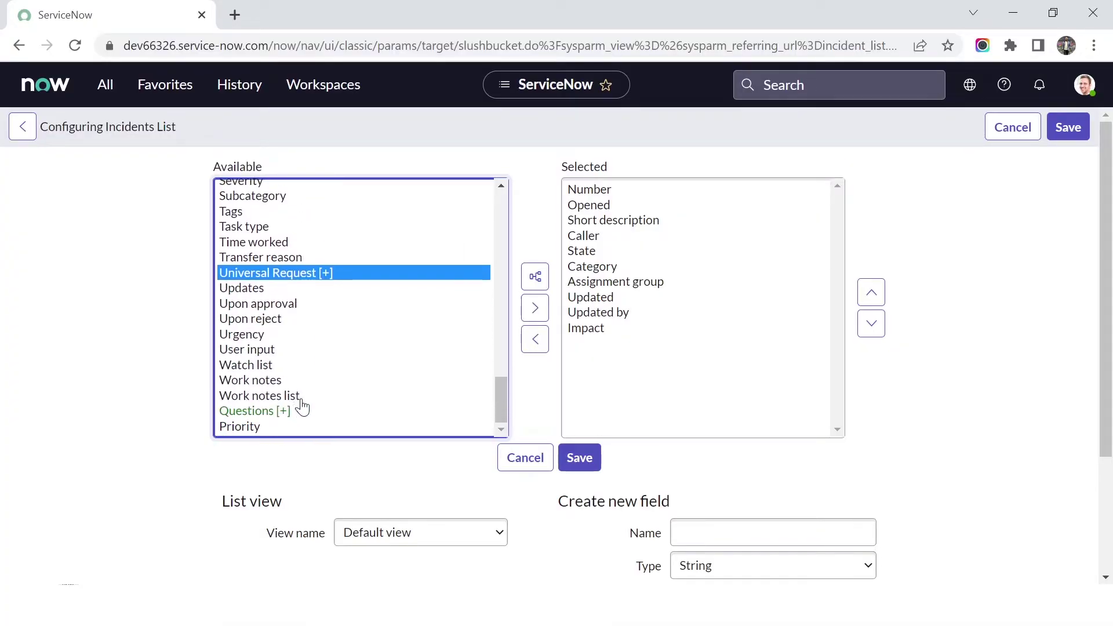
{"action": "left_click", "coordinate": [269, 334]}
{"action": "left_click", "coordinate": [535, 291]}
{"action": "left_click", "coordinate": [661, 313]}
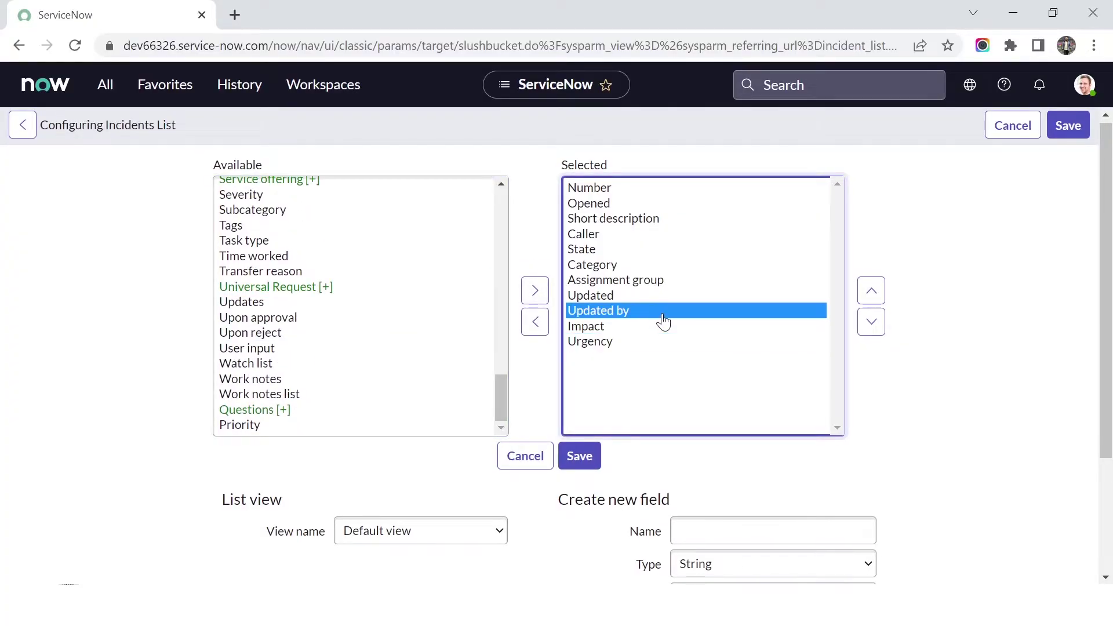
{"action": "left_click", "coordinate": [616, 224]}
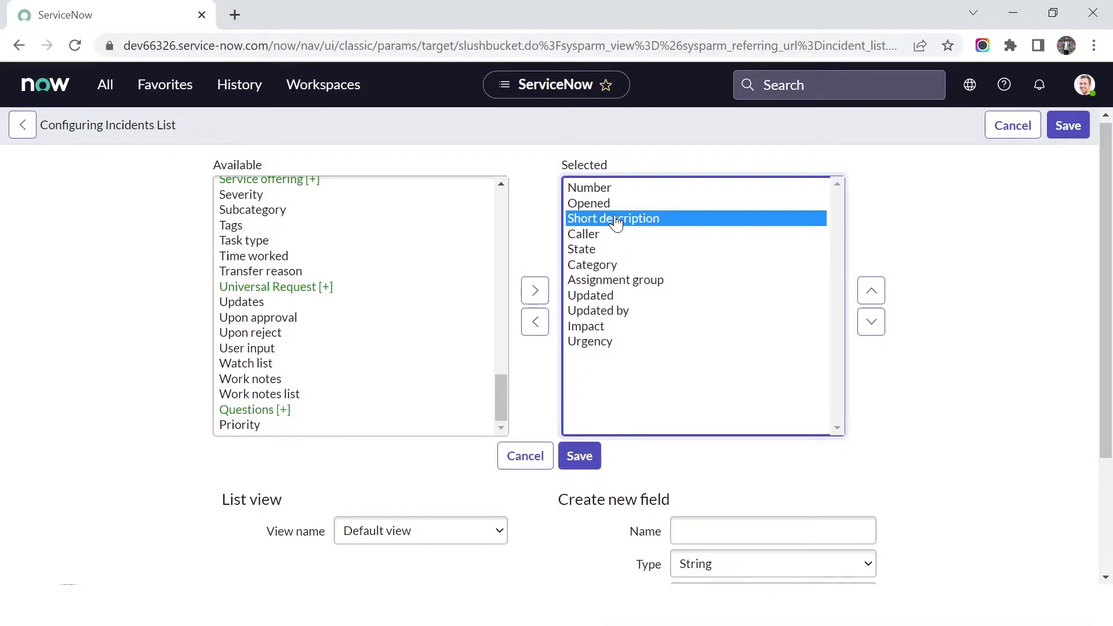
{"action": "left_click", "coordinate": [593, 251]}
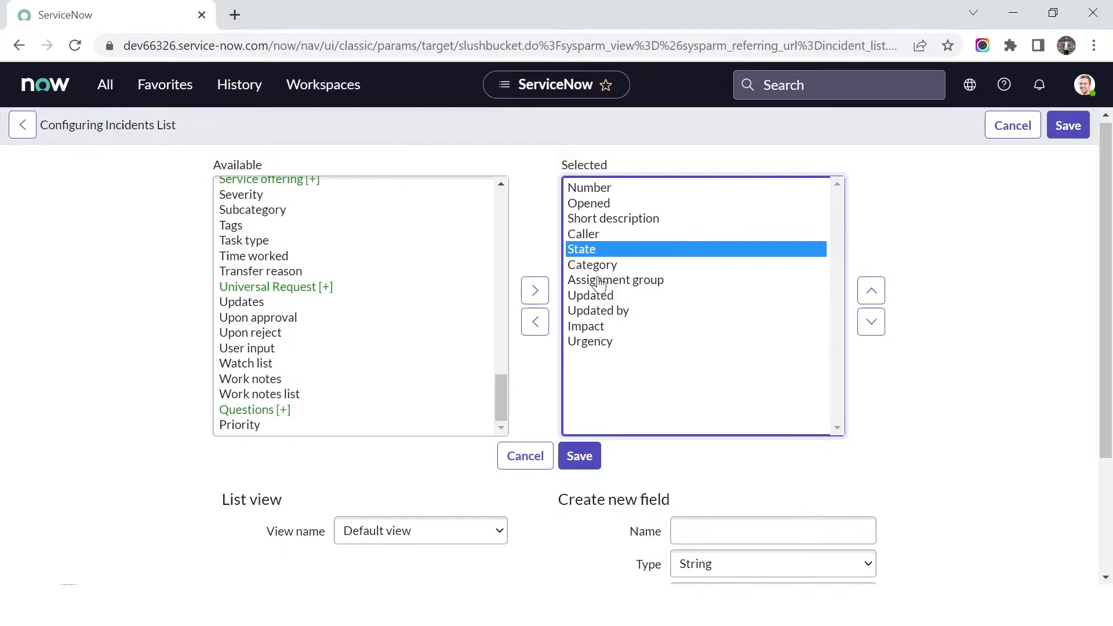
Add the Subcategory field to the selected columns.
{"action": "left_click", "coordinate": [287, 319]}
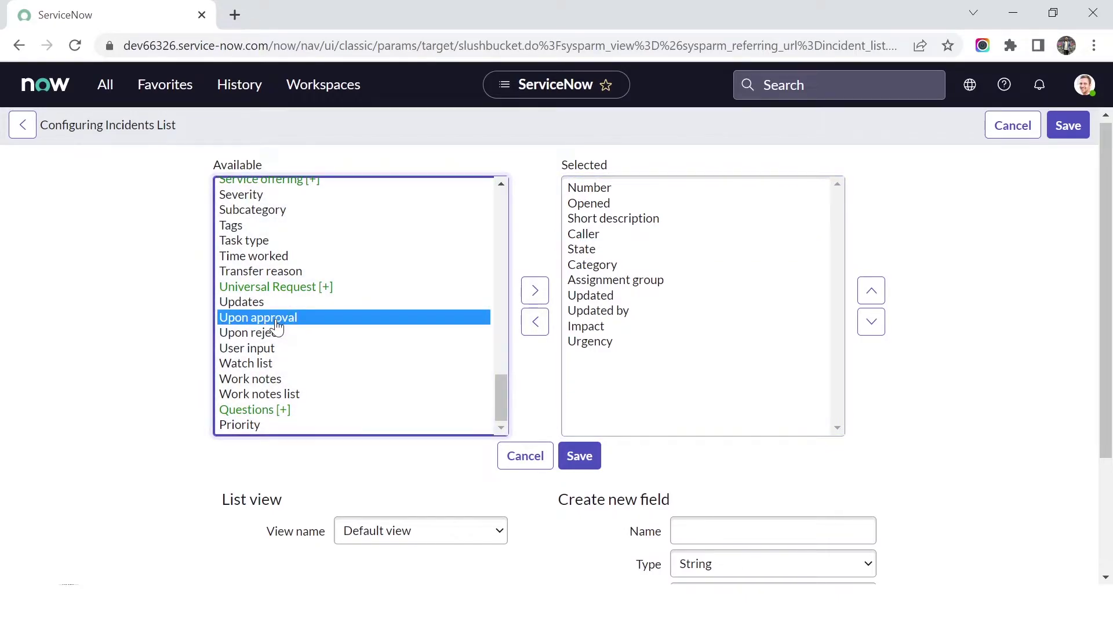
{"action": "left_click", "coordinate": [282, 291]}
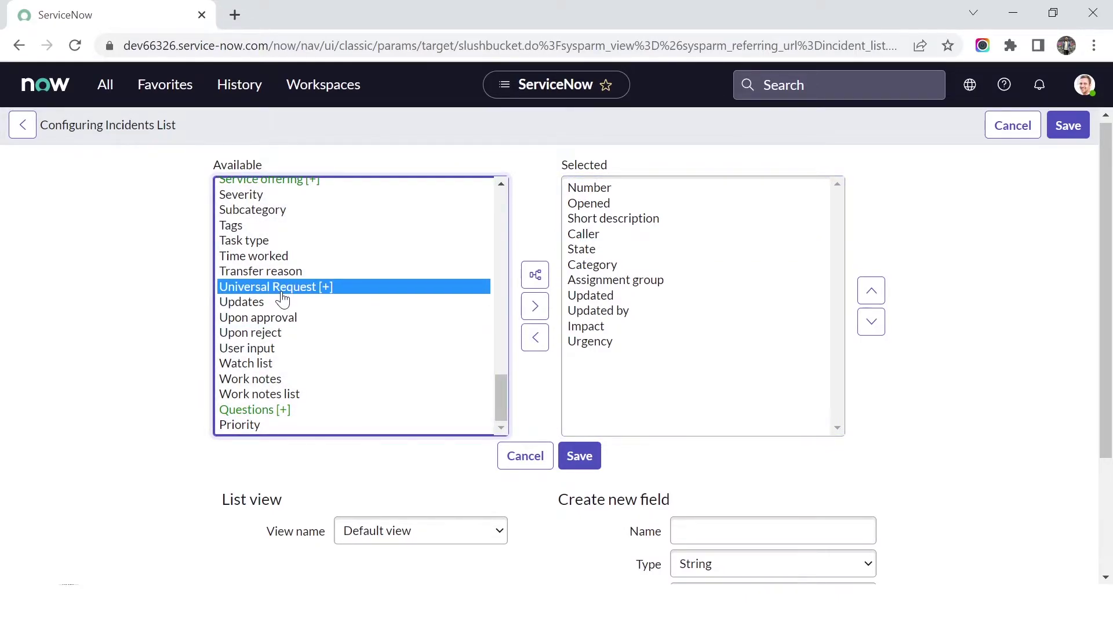
{"action": "scroll", "coordinate": [282, 296], "scroll_direction": "up", "scroll_amount": 3}
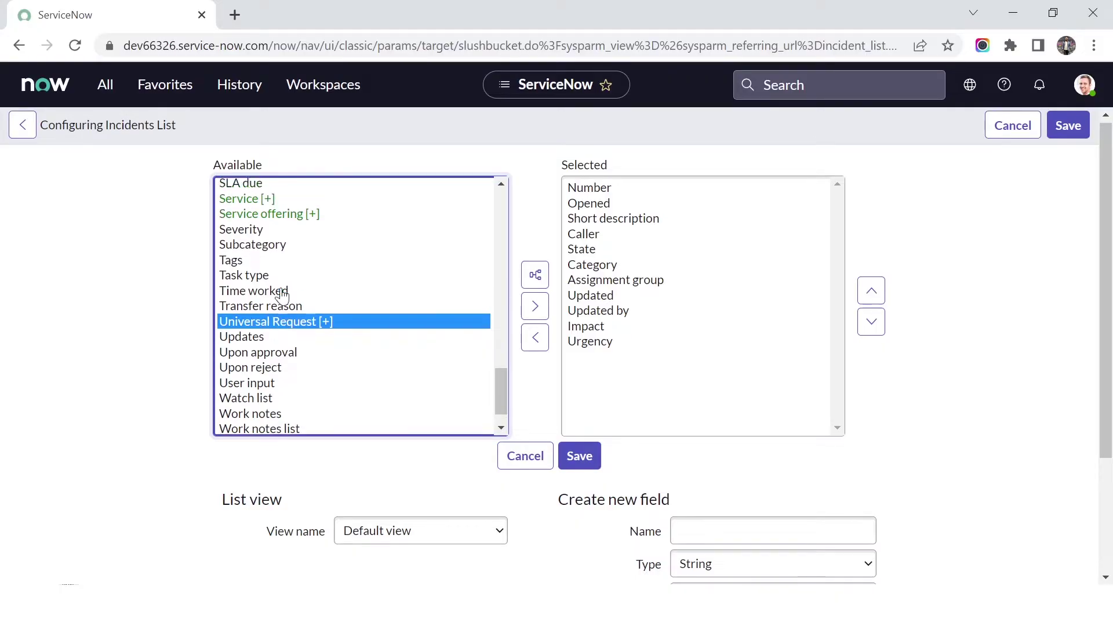
{"action": "left_click", "coordinate": [261, 383]}
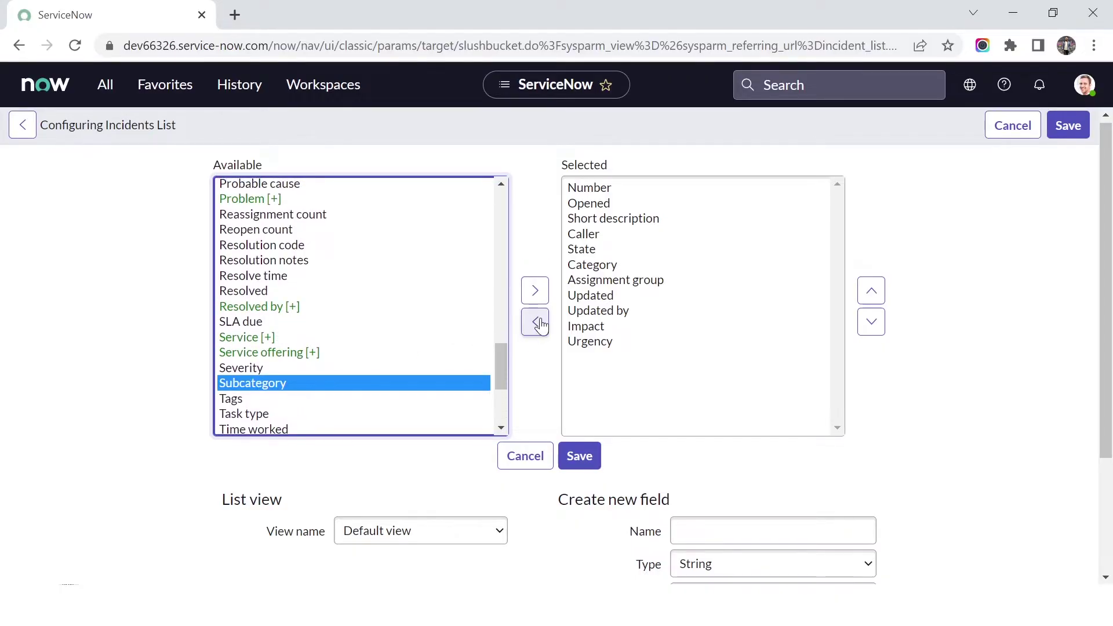
{"action": "left_click", "coordinate": [542, 295]}
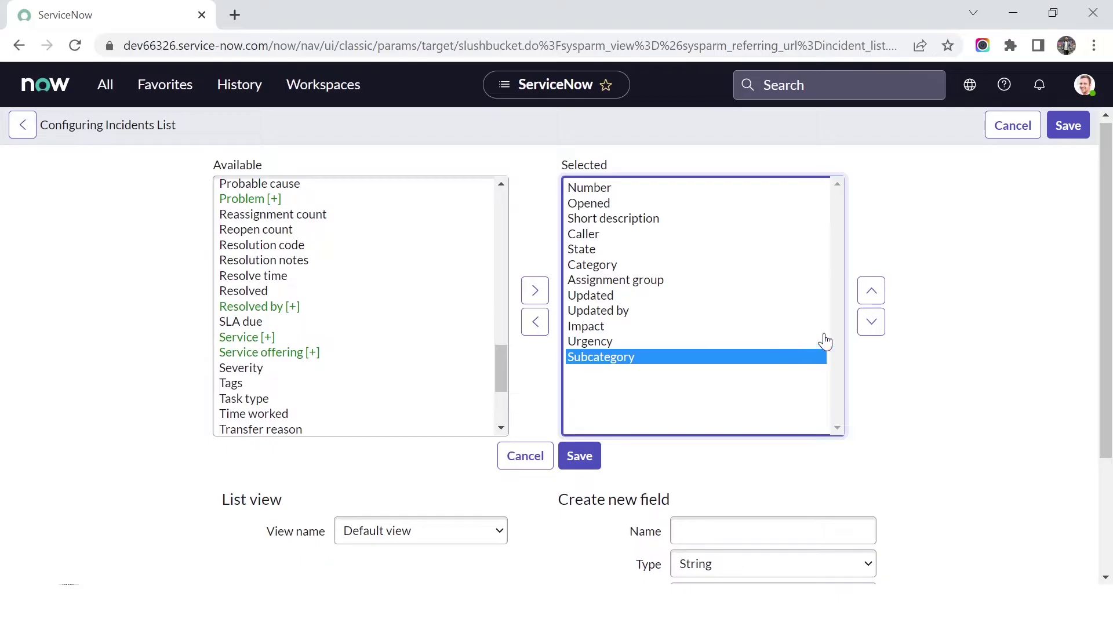
Move Impact up in the selected columns so it sits between Category and Assignment group.
{"action": "left_click", "coordinate": [752, 327]}
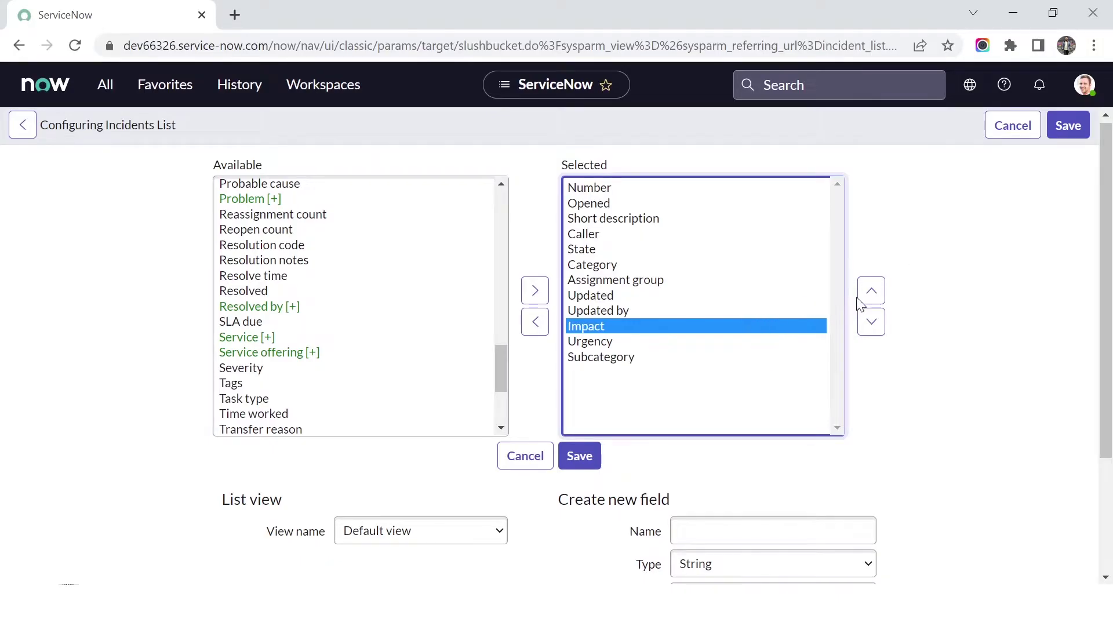
{"action": "left_click", "coordinate": [864, 299]}
{"action": "left_click", "coordinate": [864, 299]}
{"action": "left_click", "coordinate": [863, 301]}
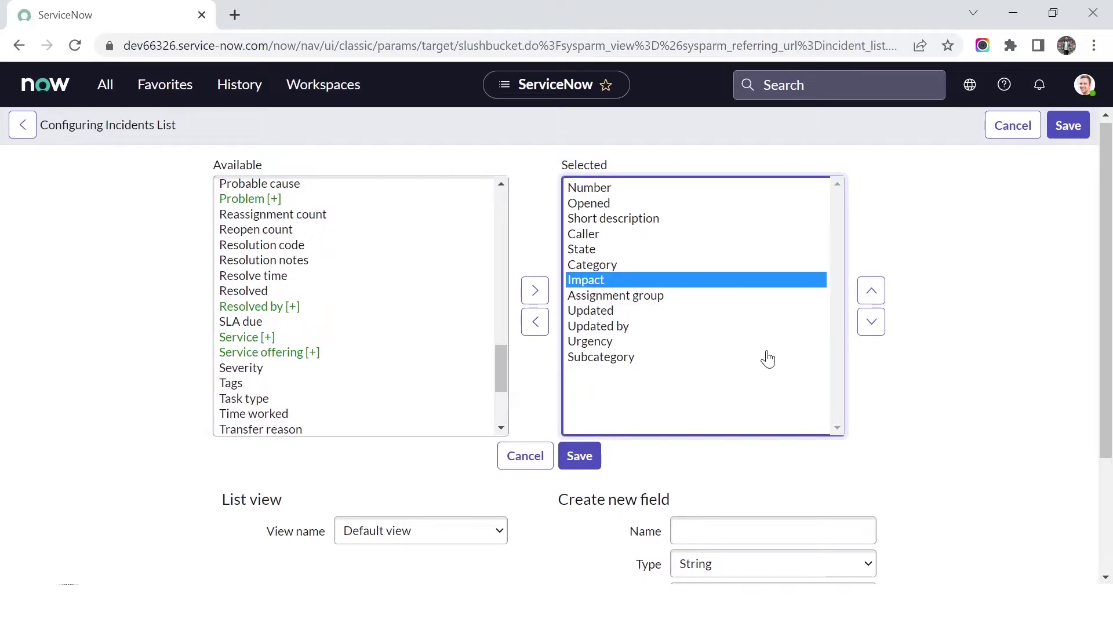
Move Subcategory up in the selected columns so it sits directly below Category.
{"action": "left_click", "coordinate": [719, 358]}
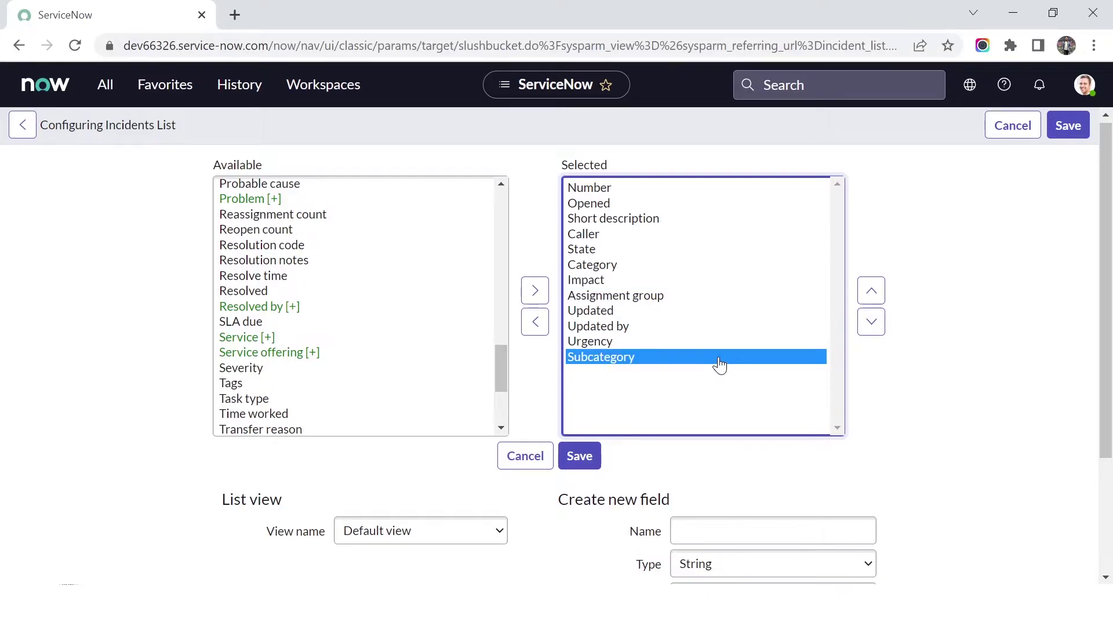
{"action": "left_click", "coordinate": [870, 302]}
{"action": "left_click", "coordinate": [870, 302]}
{"action": "left_click", "coordinate": [870, 302]}
{"action": "left_click", "coordinate": [870, 303]}
{"action": "left_click", "coordinate": [870, 303]}
{"action": "left_click", "coordinate": [870, 303]}
{"action": "left_click", "coordinate": [871, 320]}
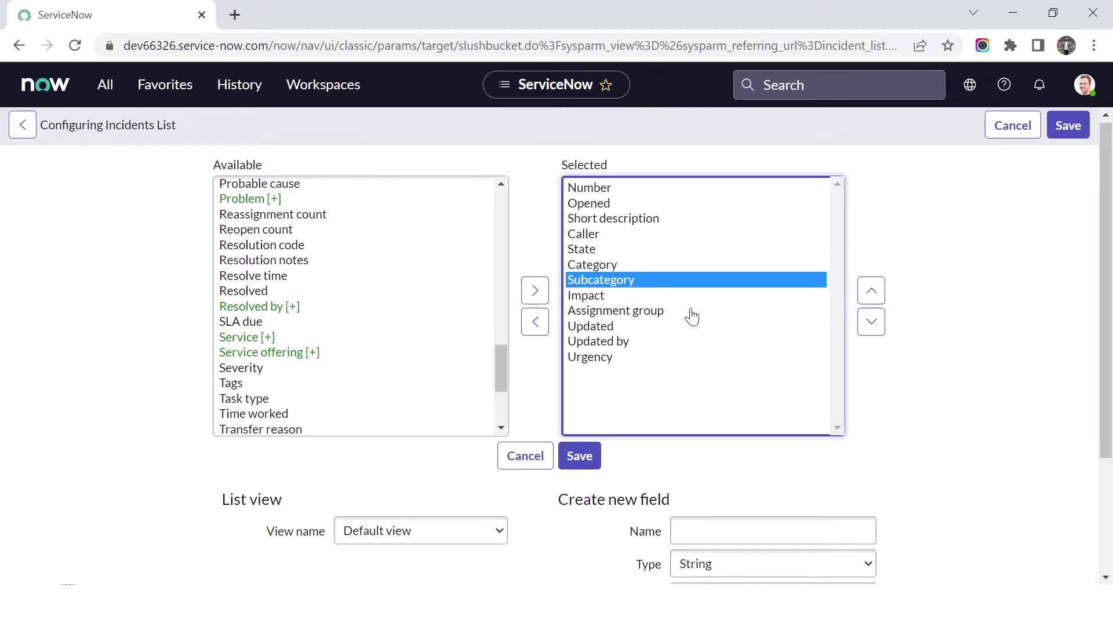
Move Urgency up in the selected columns so it sits between Impact and Assignment group.
{"action": "left_click", "coordinate": [590, 365]}
{"action": "left_click", "coordinate": [871, 295]}
{"action": "left_click", "coordinate": [871, 294]}
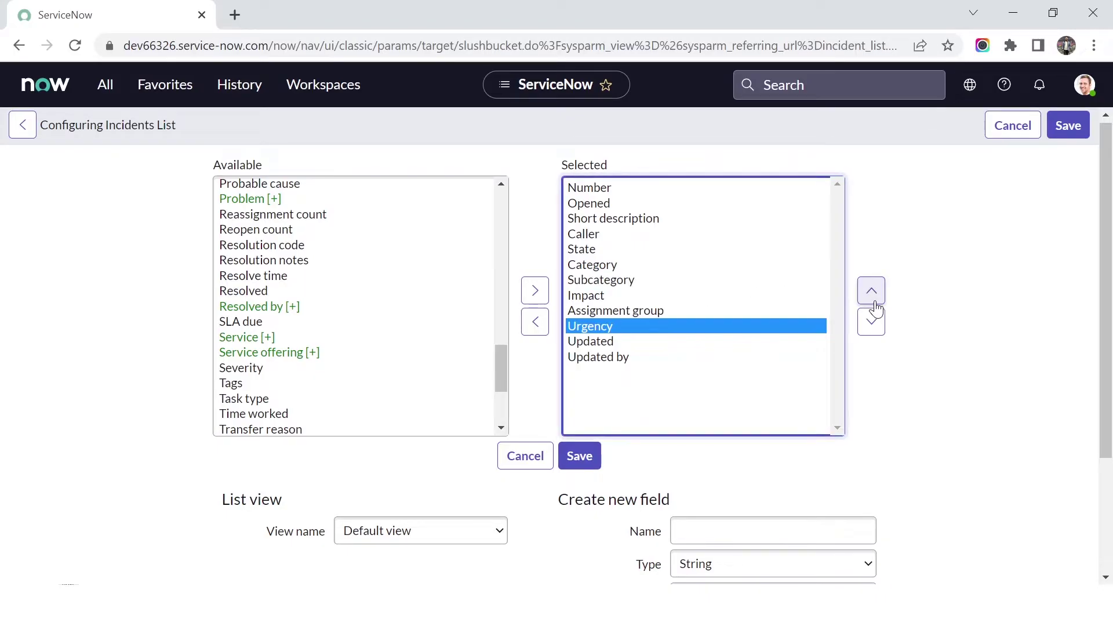
{"action": "left_click", "coordinate": [873, 297]}
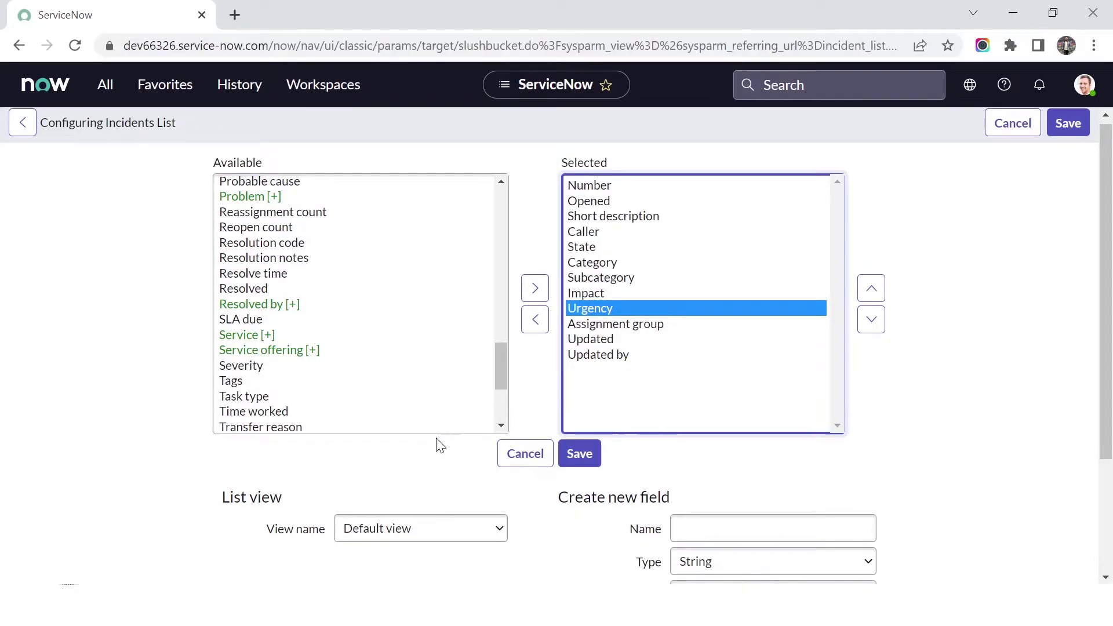
{"action": "scroll", "coordinate": [424, 456], "scroll_direction": "down", "scroll_amount": 2}
{"action": "scroll", "coordinate": [582, 350], "scroll_direction": "up", "scroll_amount": 2}
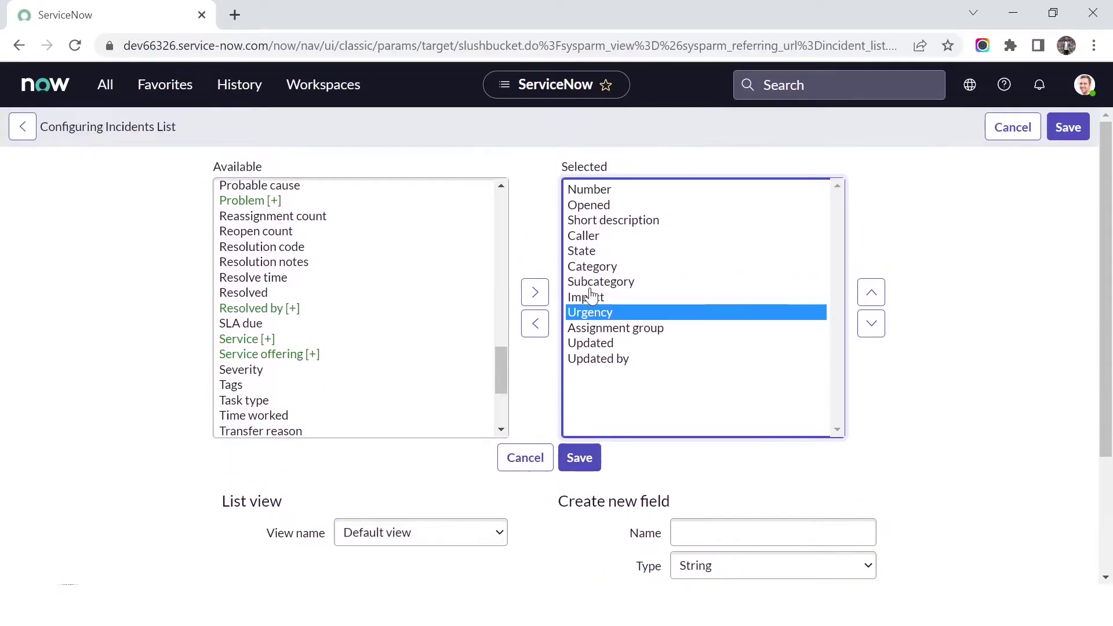
Save the reconfigured default incident list columns and view the columns in the resulting list.
{"action": "left_click", "coordinate": [583, 458]}
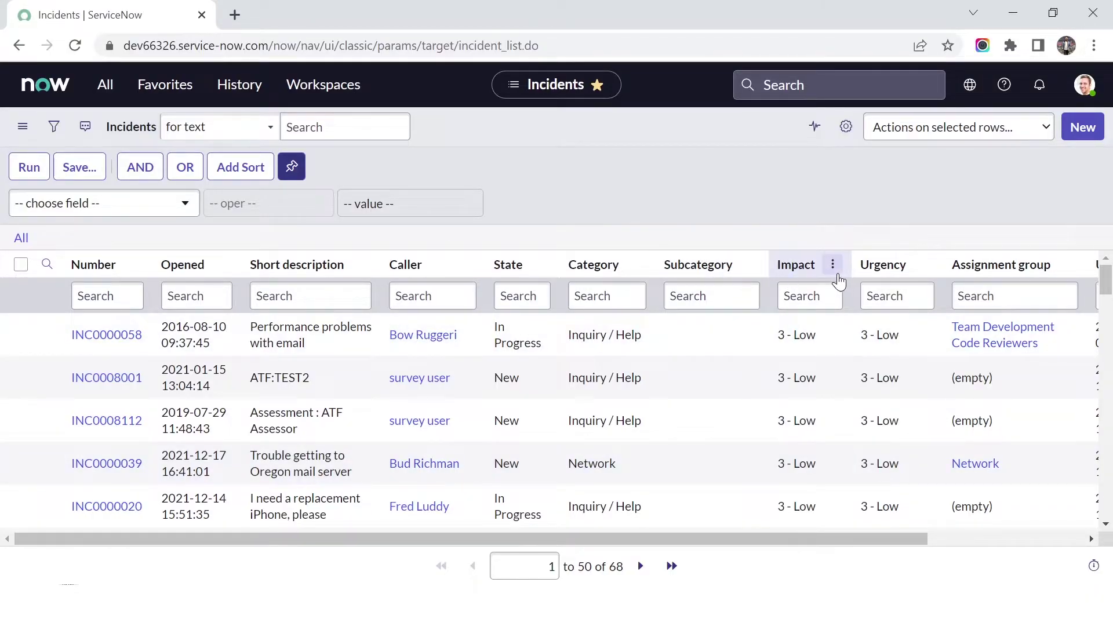
{"action": "left_click_drag", "start_coordinate": [819, 538], "coordinate": [835, 536]}
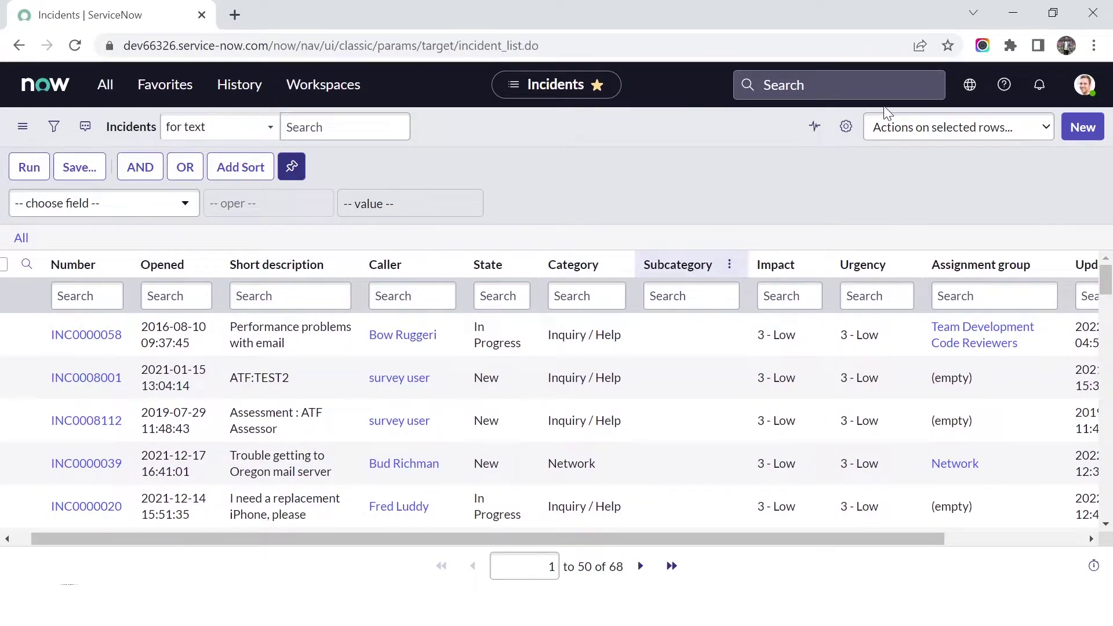
Impersonate the second user listed under the recent impersonations.
{"action": "left_click", "coordinate": [1090, 86]}
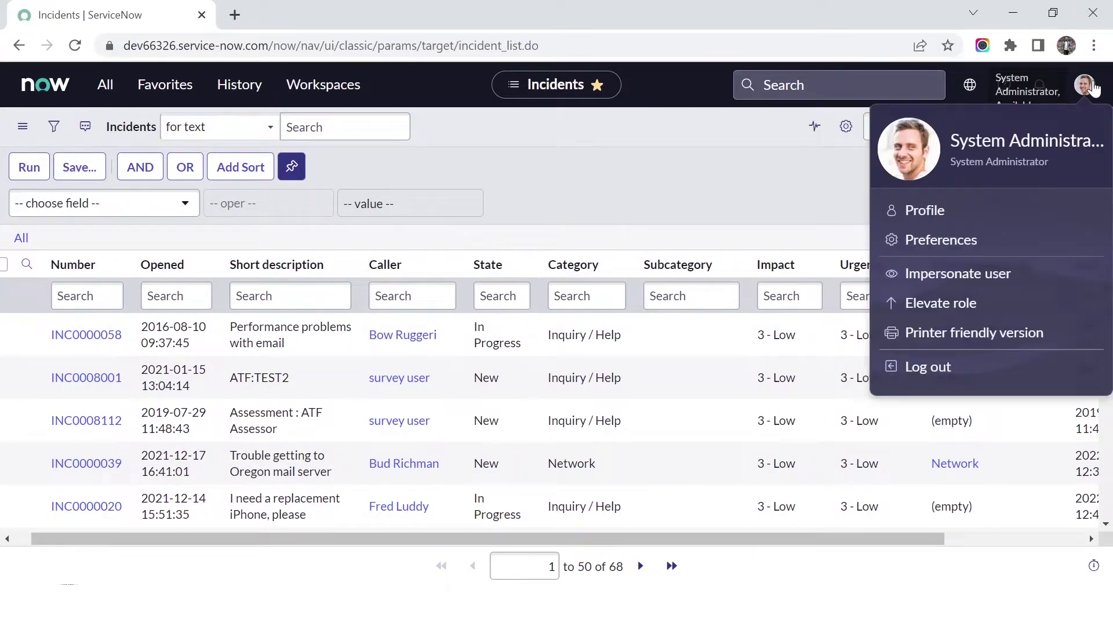
{"action": "left_click", "coordinate": [978, 288]}
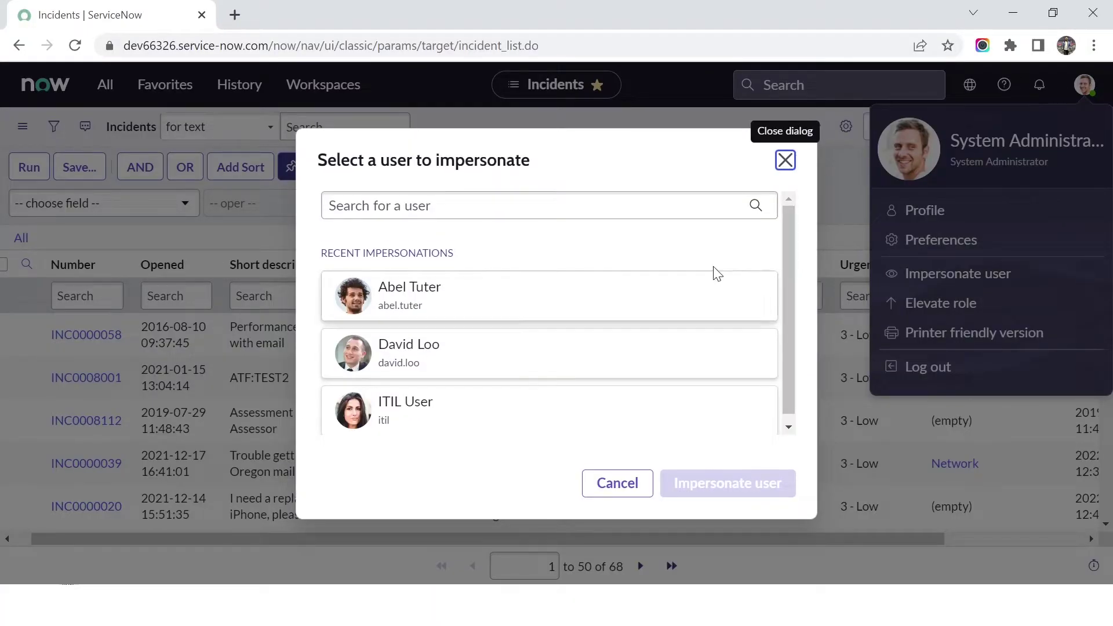
{"action": "left_click", "coordinate": [583, 374]}
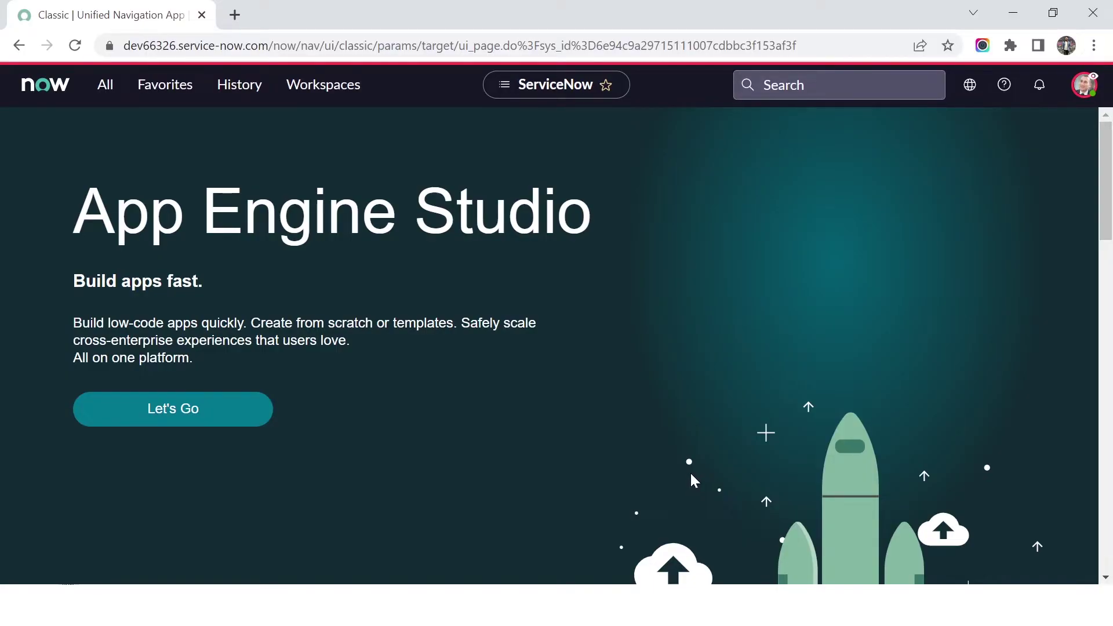
Open the incident table's list with incident.list to check the columns this impersonated user gets.
{"action": "left_click", "coordinate": [106, 98]}
{"action": "type", "text": "i"}
{"action": "key", "text": "BackSpace"}
{"action": "type", "text": "incident.list"}
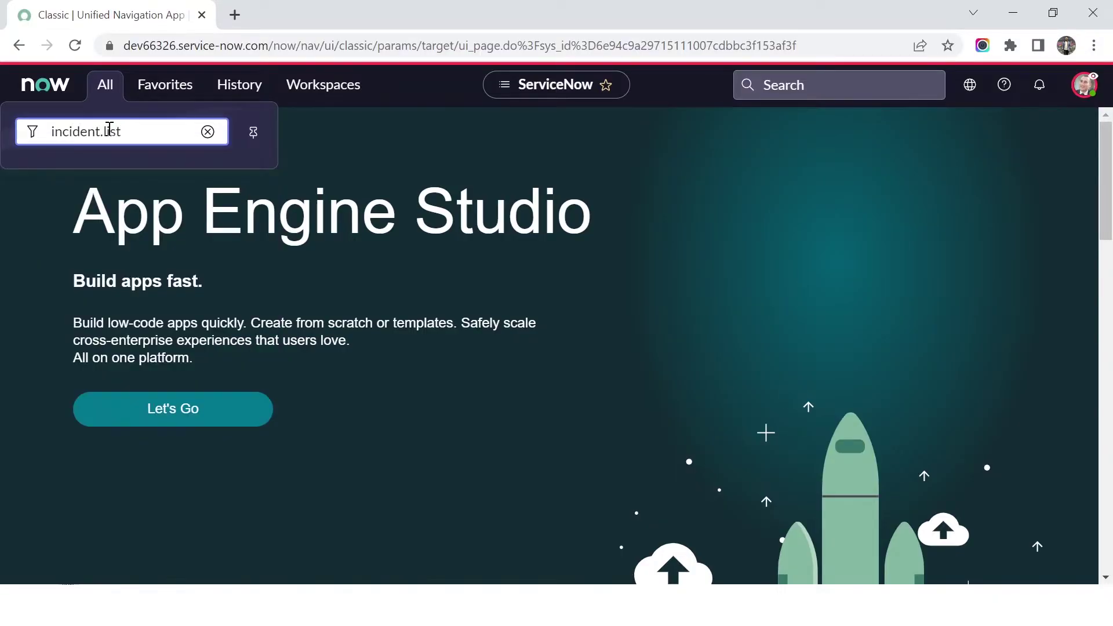
{"action": "key", "text": "Return"}
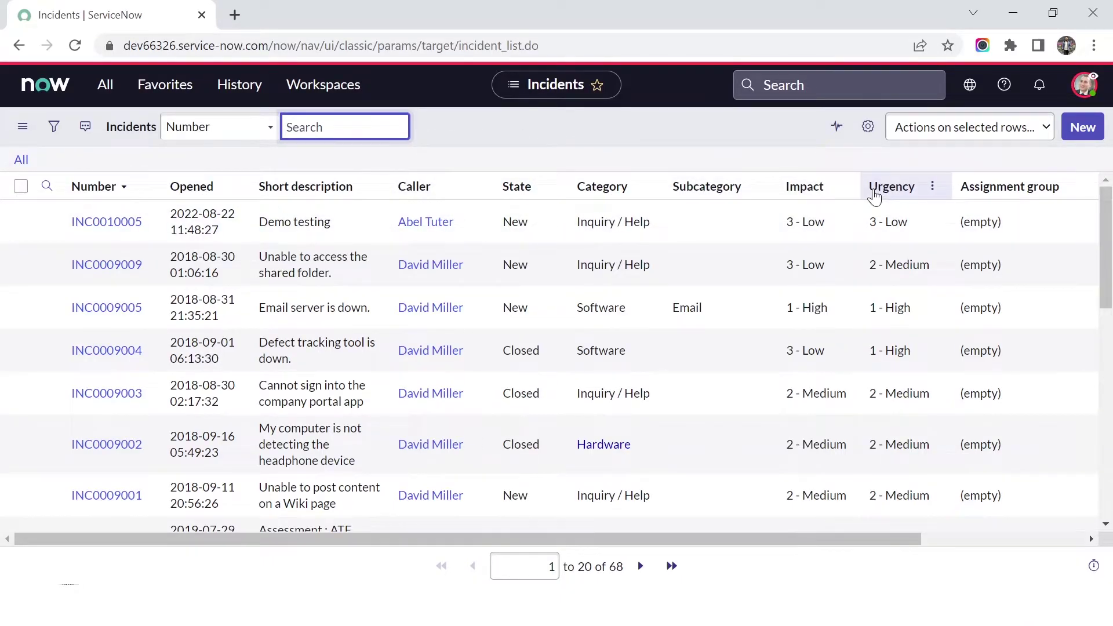
Switch the impersonation to ITIL User.
{"action": "left_click", "coordinate": [1085, 85]}
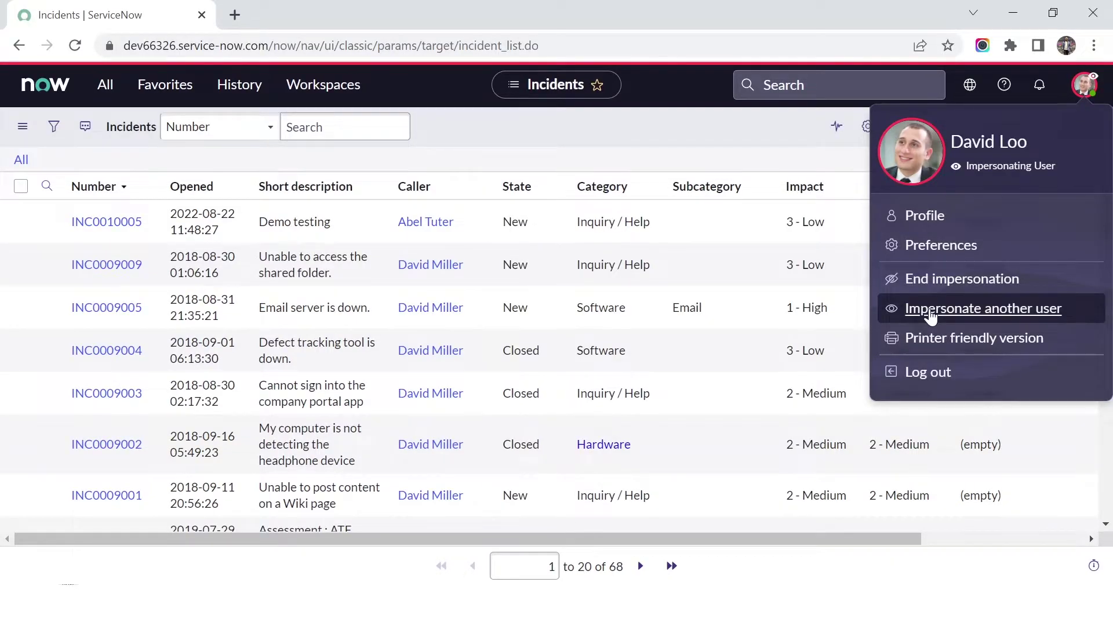
{"action": "left_click", "coordinate": [934, 311]}
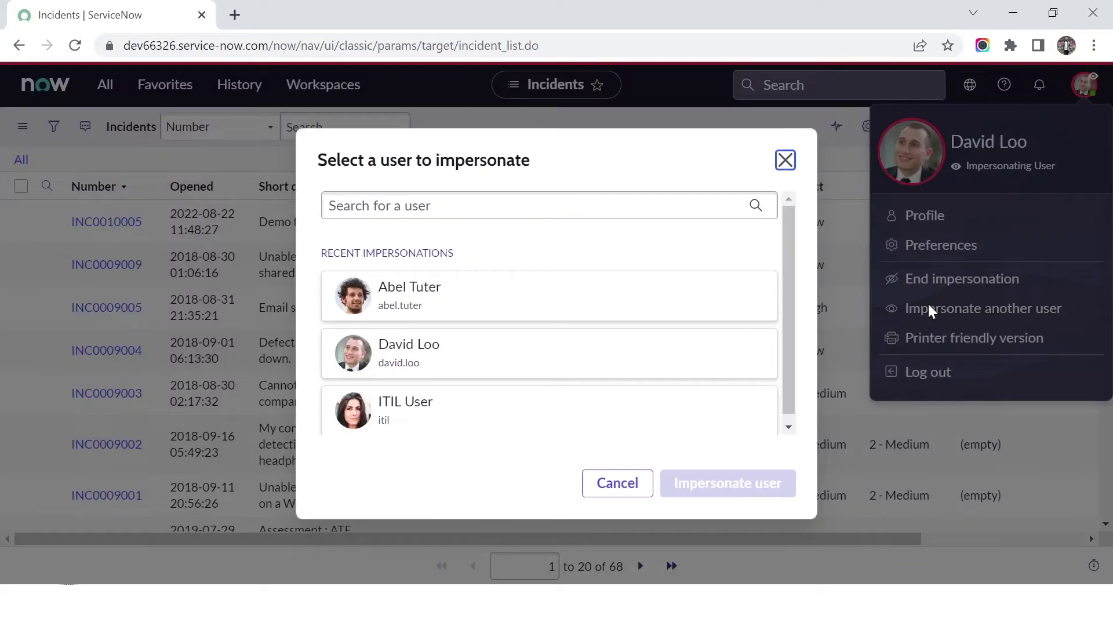
{"action": "left_click", "coordinate": [489, 421]}
{"action": "left_click", "coordinate": [724, 493]}
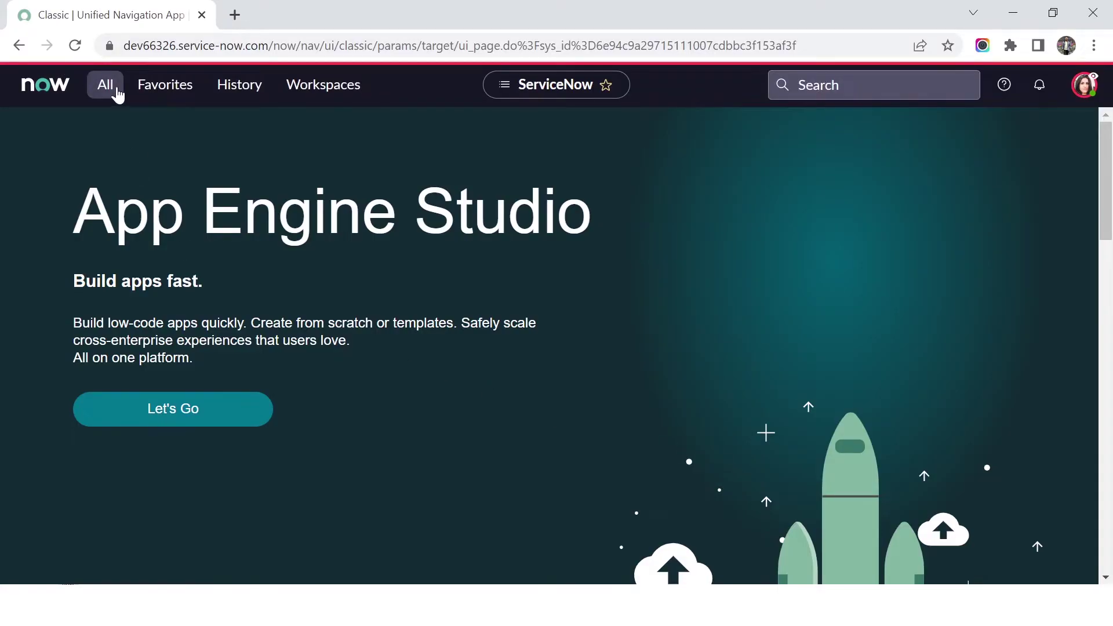
Open the incident table's list as ITIL User with incident.list.
{"action": "left_click", "coordinate": [116, 91]}
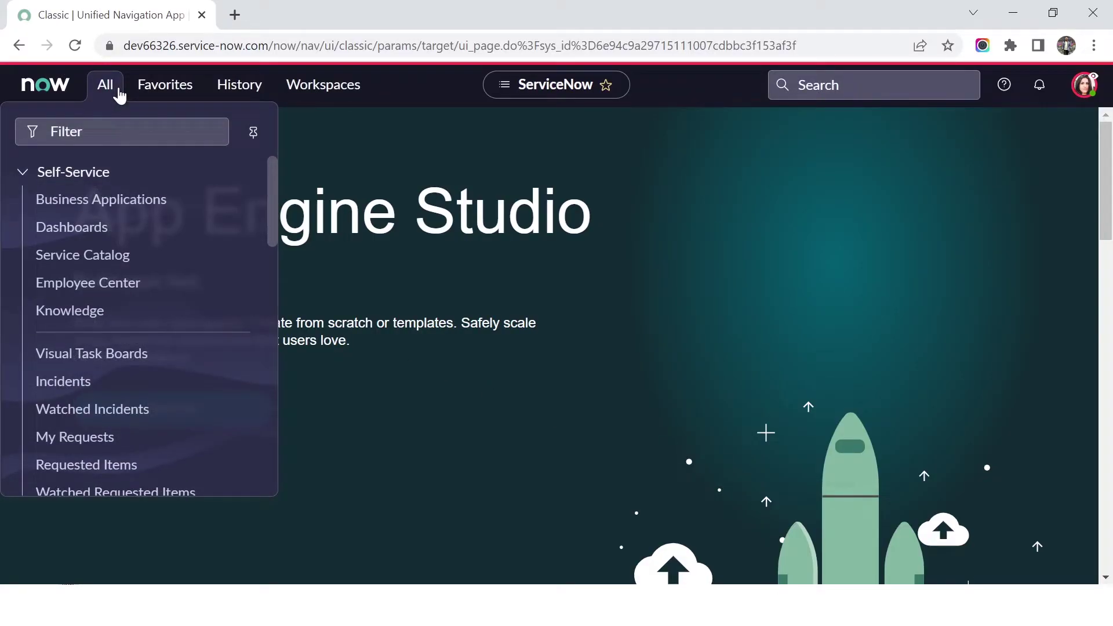
{"action": "left_click", "coordinate": [111, 125]}
{"action": "type", "text": "incident.list"}
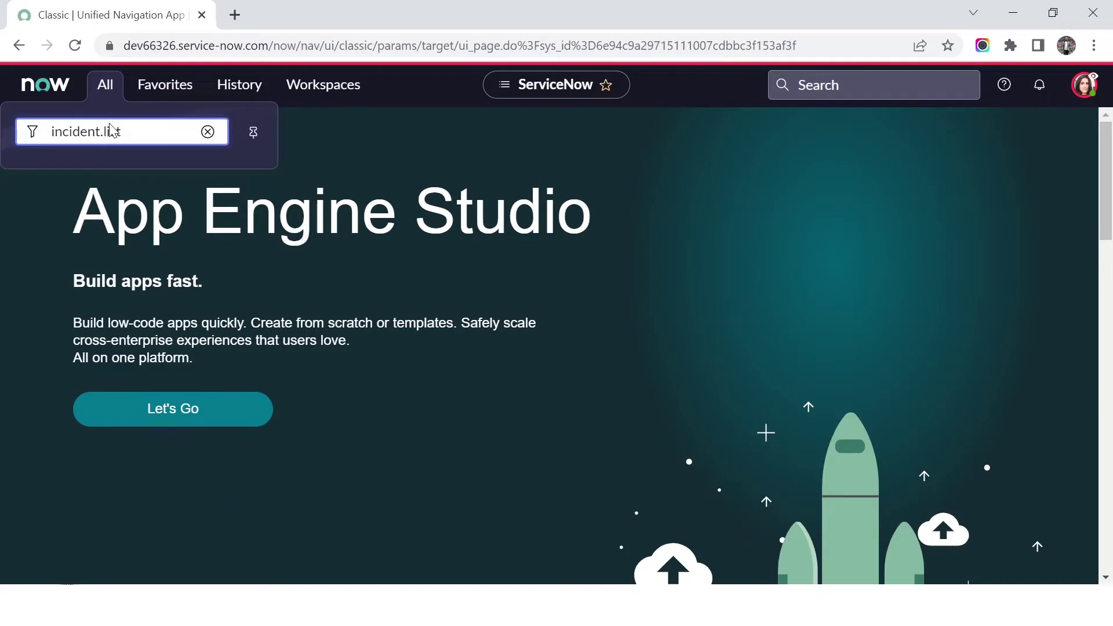
{"action": "key", "text": "Return"}
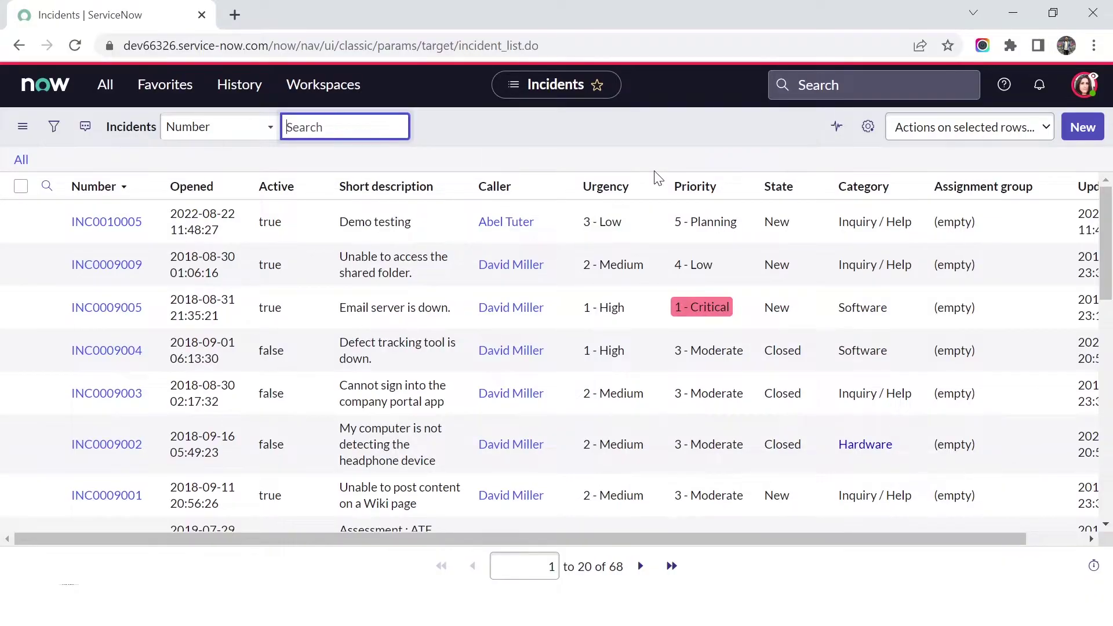
Reset ITIL User's personalized incident list to the column defaults.
{"action": "left_click", "coordinate": [868, 127]}
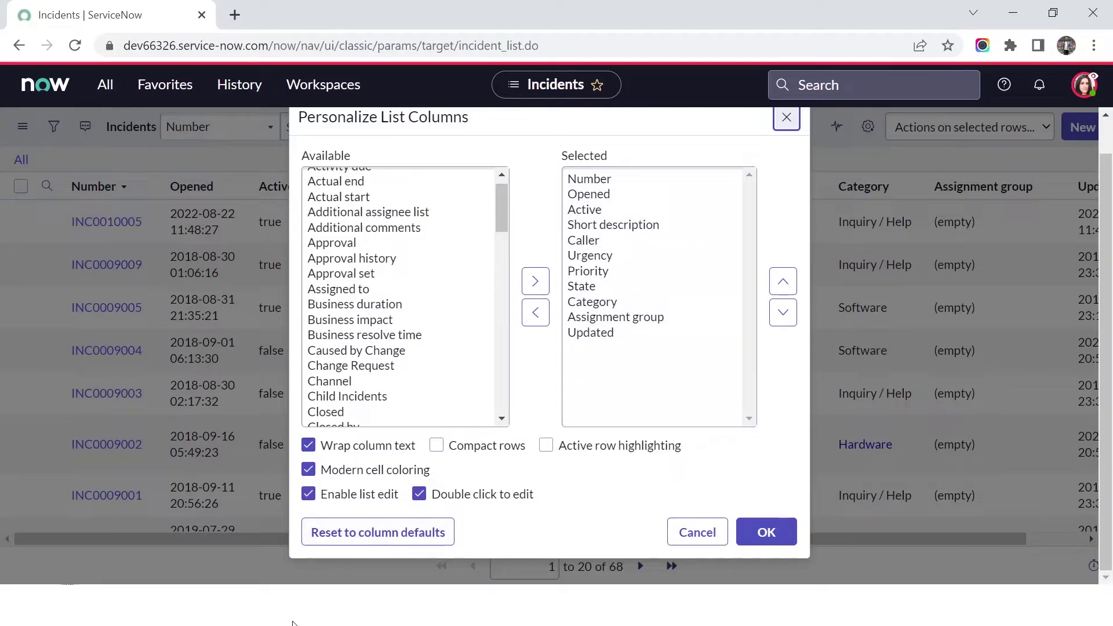
{"action": "left_click", "coordinate": [393, 542]}
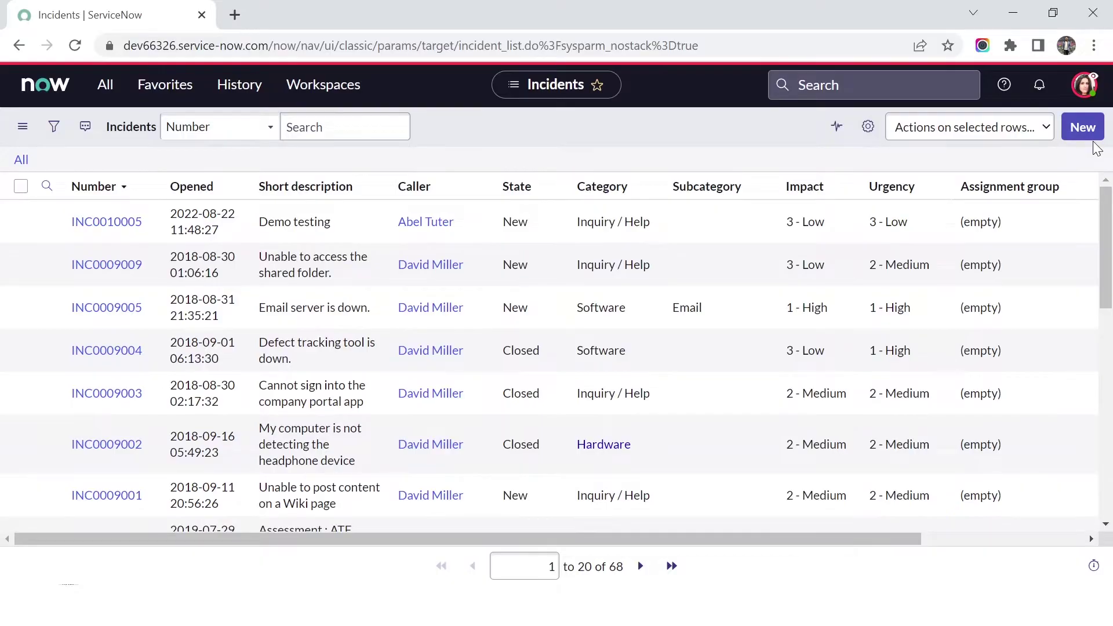
End the impersonation and reopen the Incidents list from the administrator's favorites.
{"action": "left_click", "coordinate": [1085, 88]}
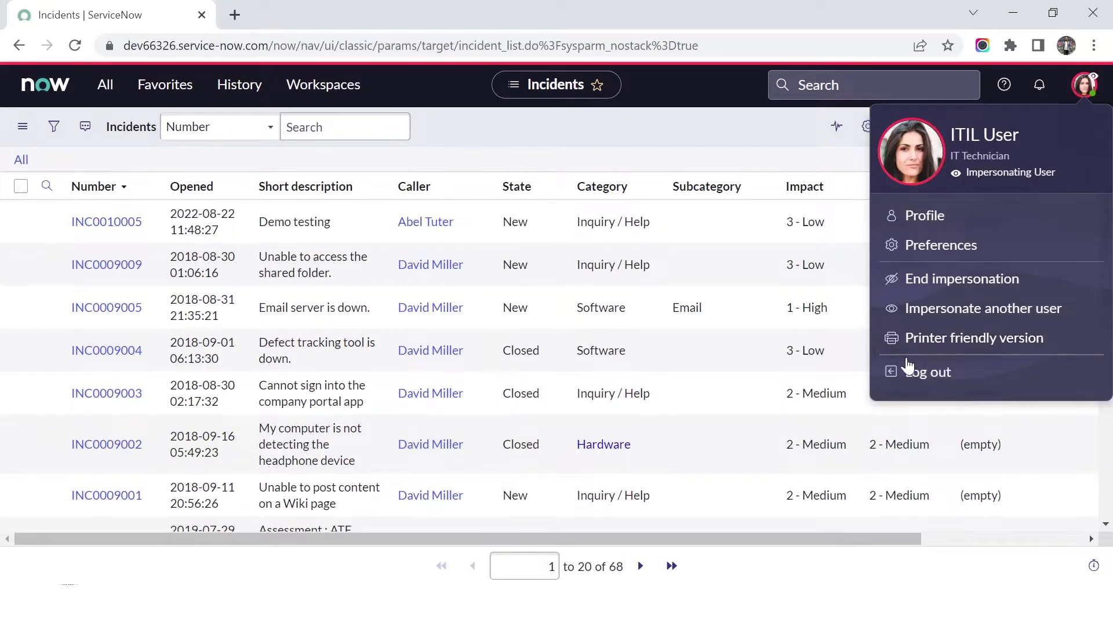
{"action": "left_click", "coordinate": [928, 284]}
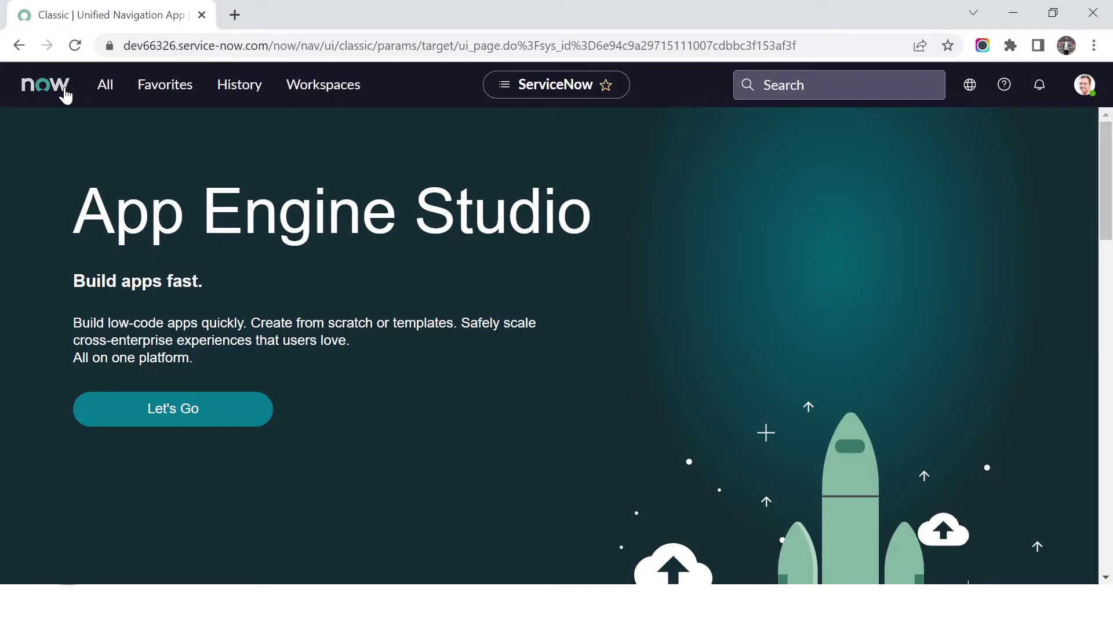
{"action": "left_click", "coordinate": [96, 94]}
{"action": "left_click", "coordinate": [182, 97]}
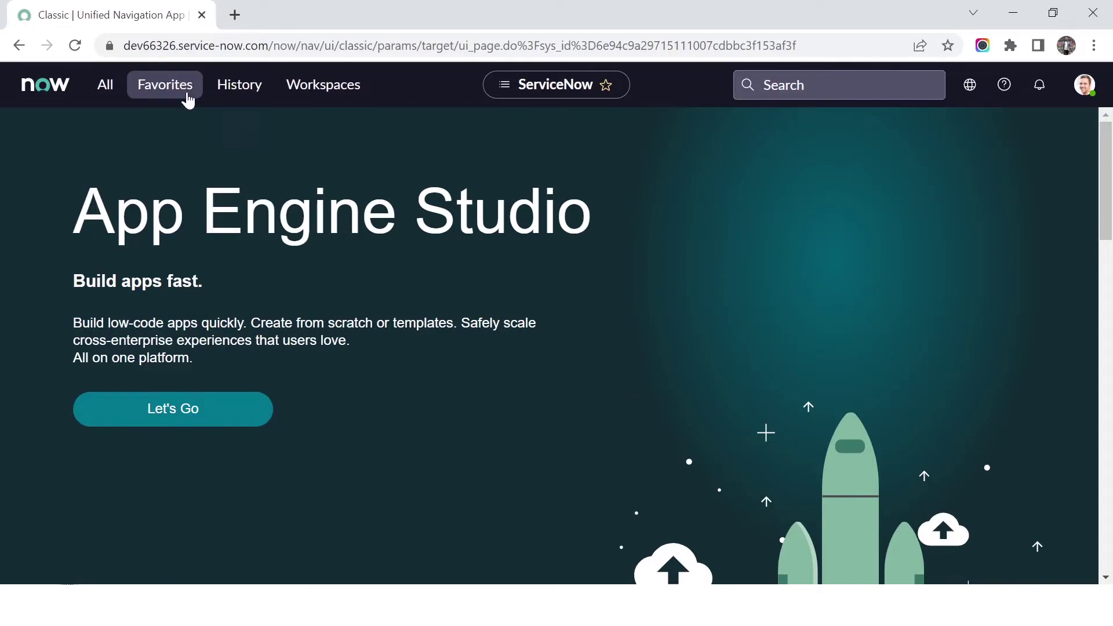
{"action": "left_click", "coordinate": [94, 200]}
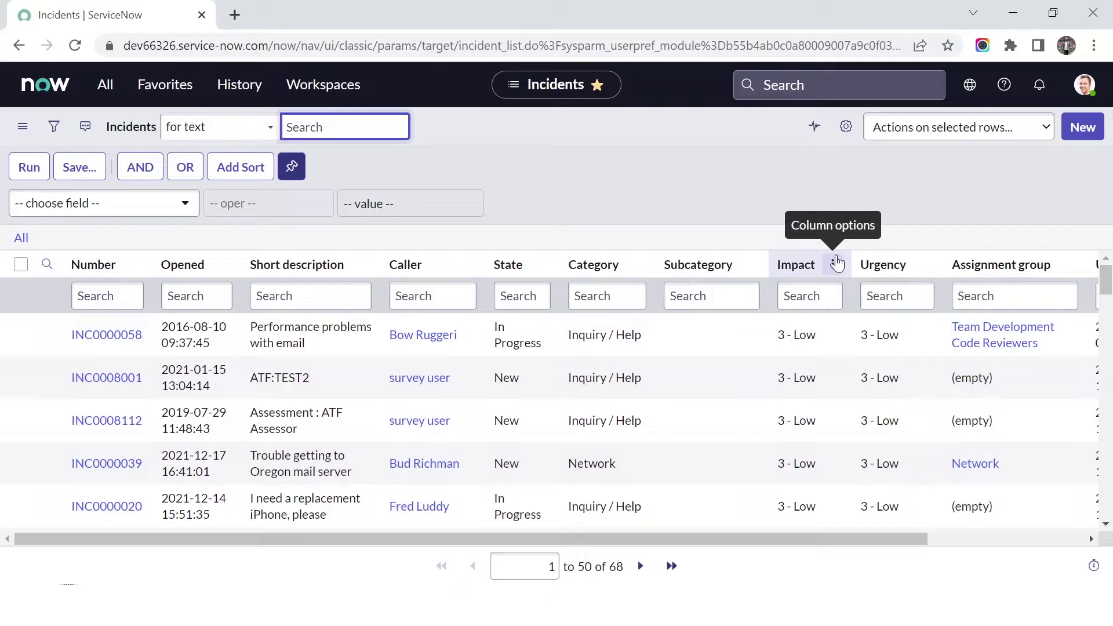
Configure list calculations for the Impact column with total, maximum and average values, and check them below the last incident.
{"action": "left_click", "coordinate": [835, 267]}
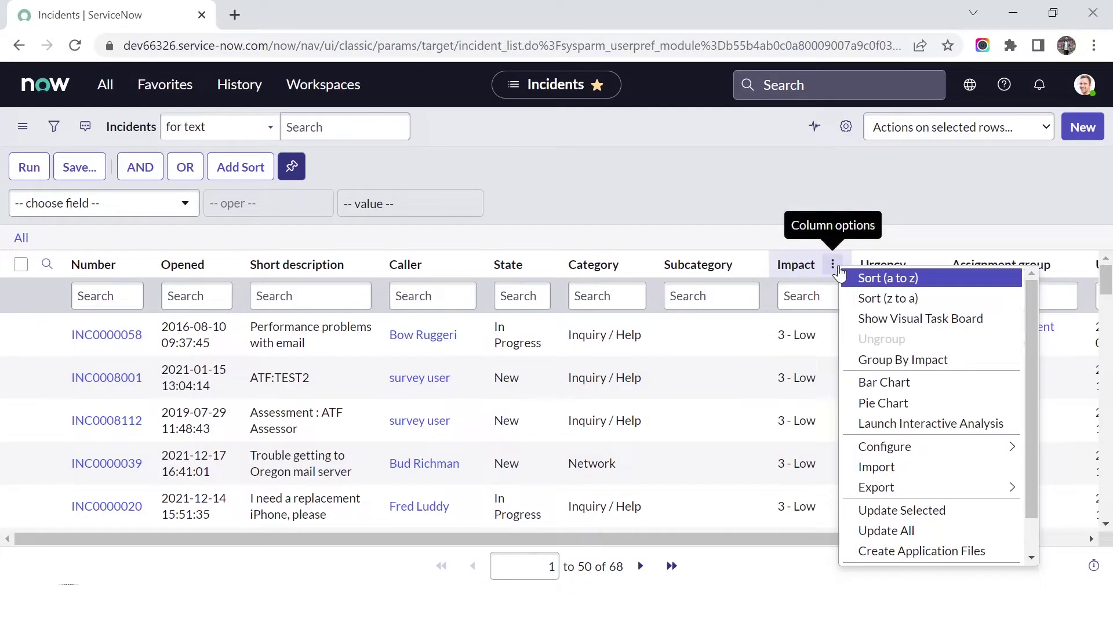
{"action": "mouse_move", "coordinate": [868, 448]}
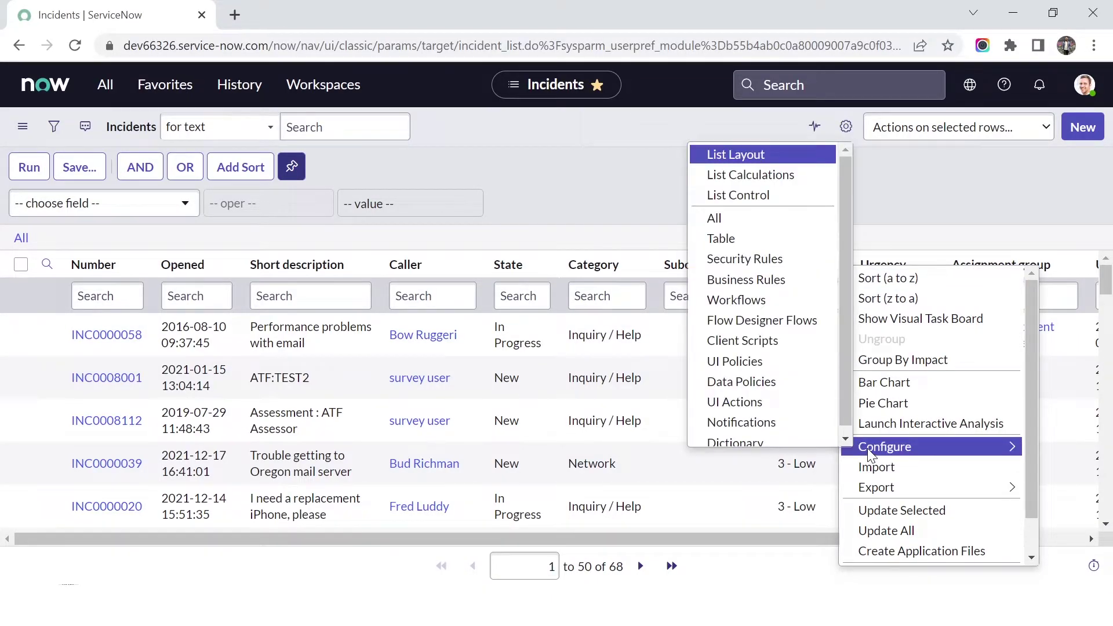
{"action": "left_click", "coordinate": [751, 178]}
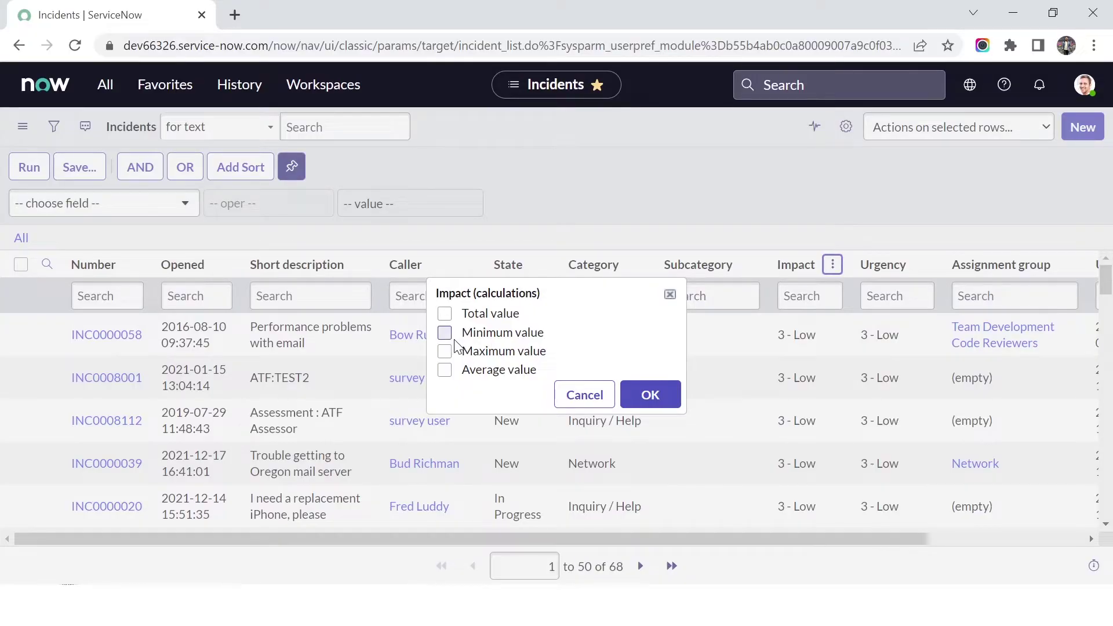
{"action": "left_click", "coordinate": [444, 313]}
{"action": "left_click", "coordinate": [445, 351]}
{"action": "left_click", "coordinate": [445, 370]}
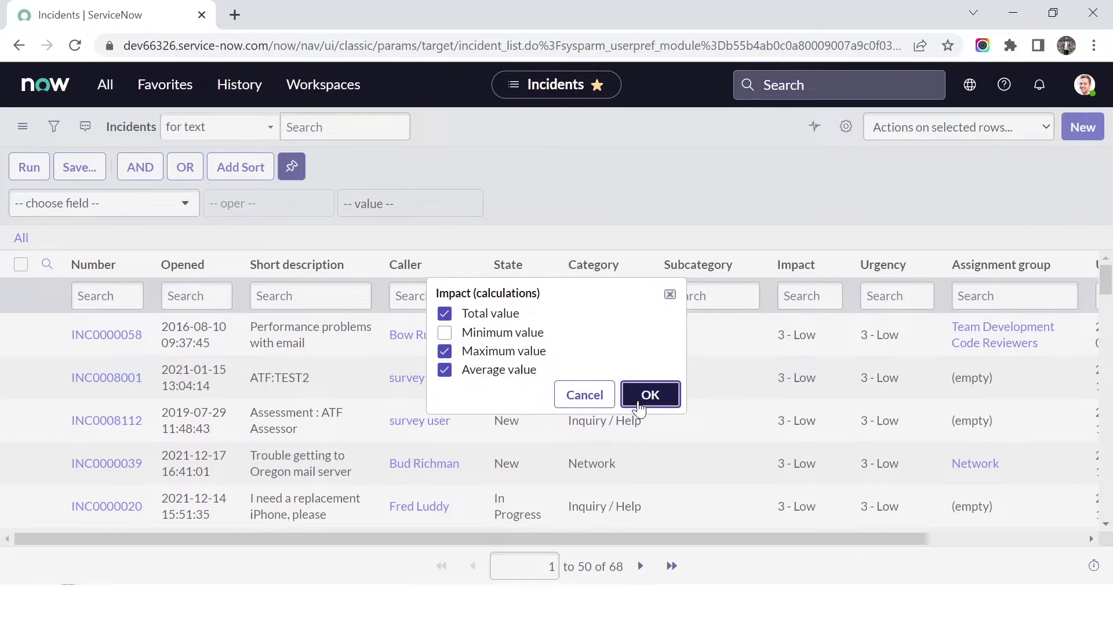
{"action": "left_click", "coordinate": [645, 402]}
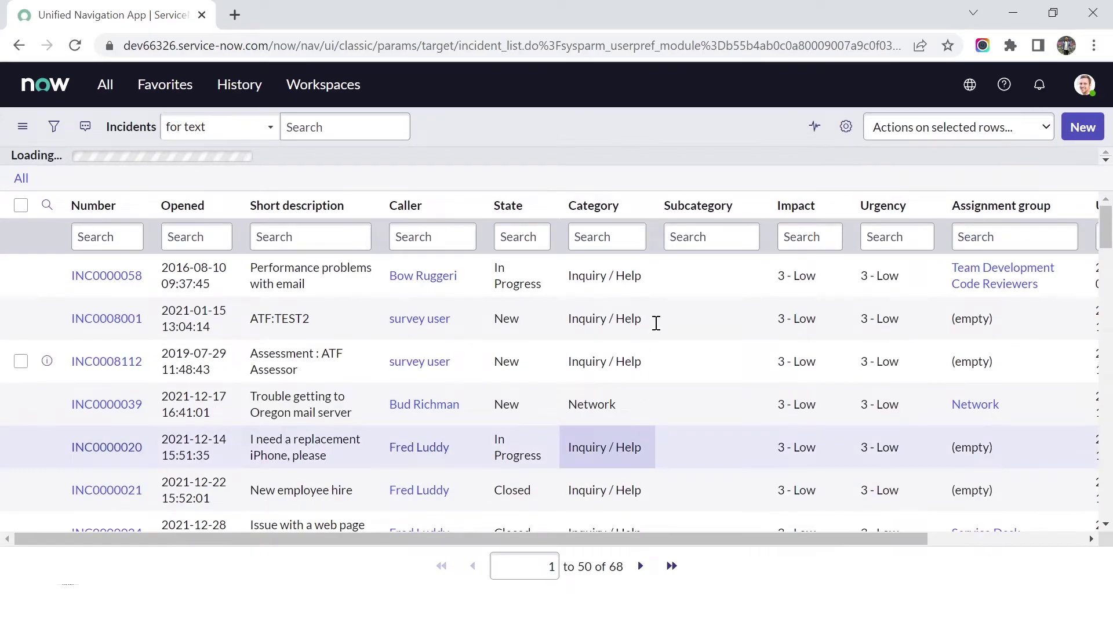
{"action": "scroll", "coordinate": [655, 325], "scroll_direction": "down", "scroll_amount": 20}
{"action": "scroll", "coordinate": [660, 328], "scroll_direction": "down", "scroll_amount": 5}
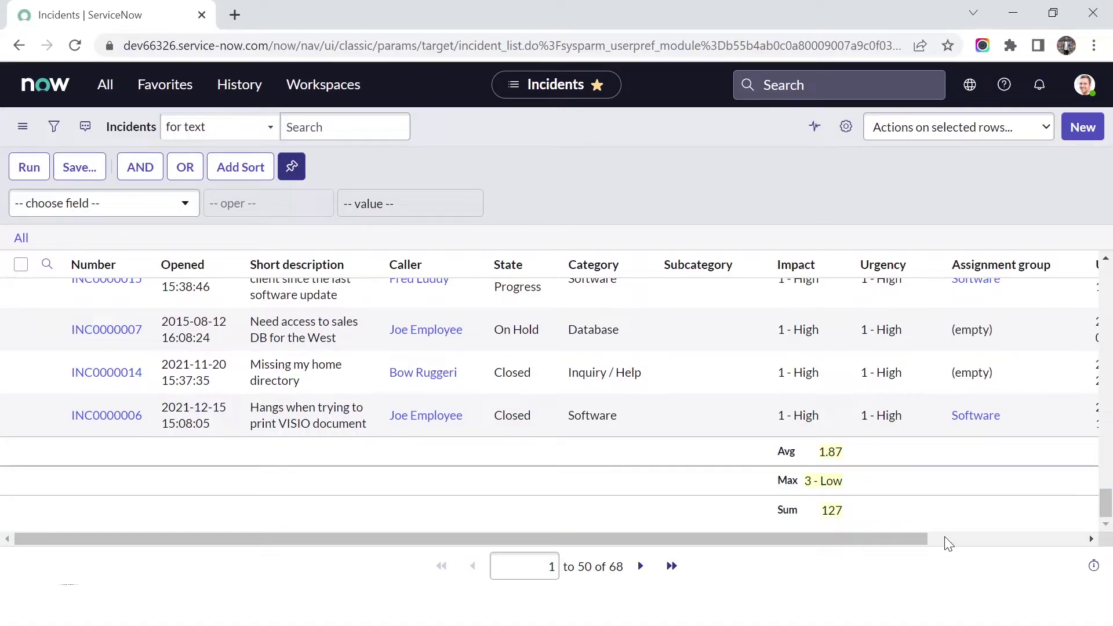
{"action": "scroll", "coordinate": [667, 402], "scroll_direction": "up", "scroll_amount": 3}
{"action": "scroll", "coordinate": [667, 401], "scroll_direction": "up", "scroll_amount": 10}
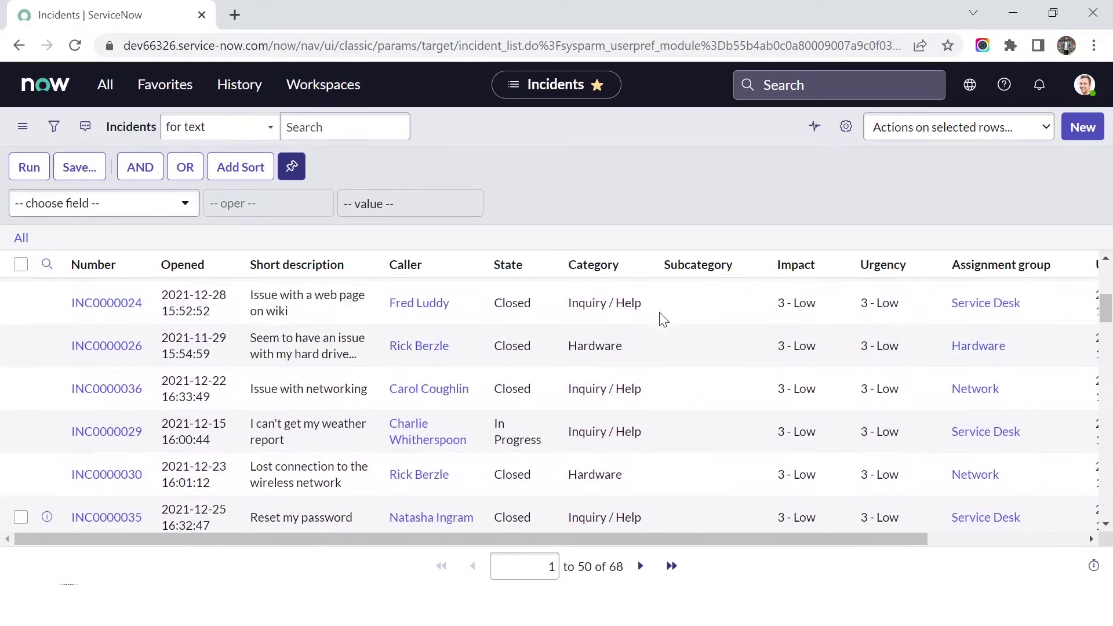
Open the List Control configuration for the incident table.
{"action": "left_click", "coordinate": [749, 264]}
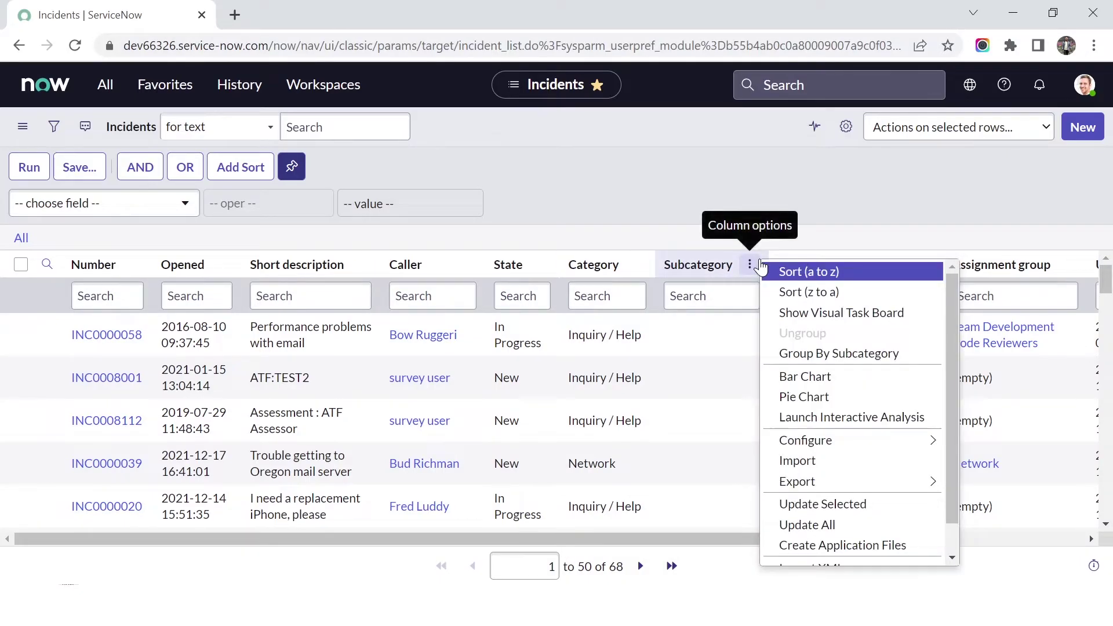
{"action": "mouse_move", "coordinate": [821, 443]}
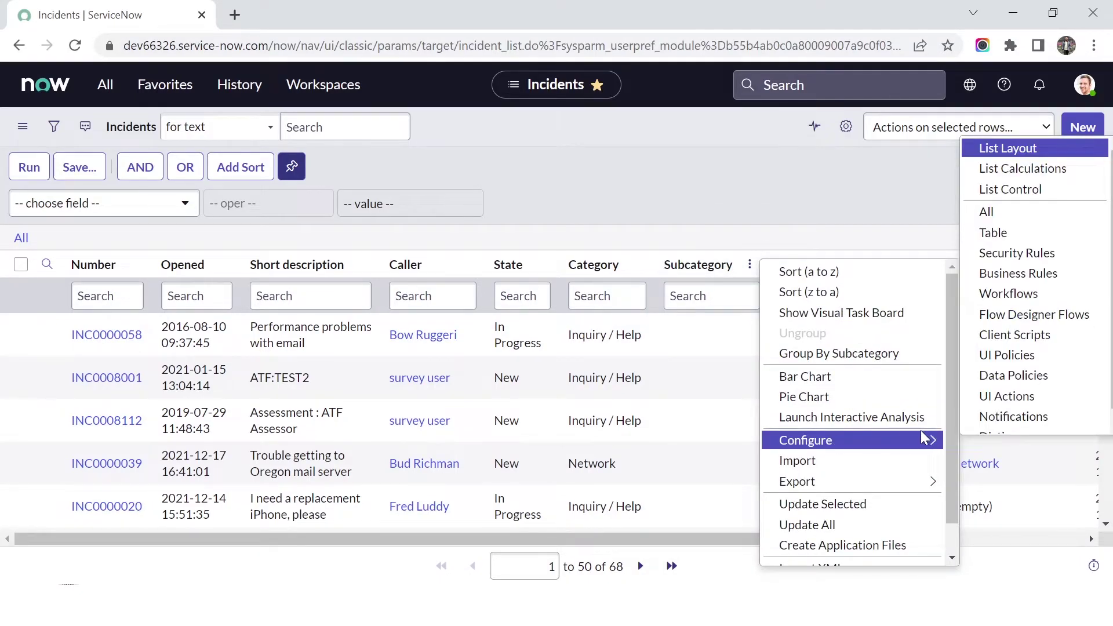
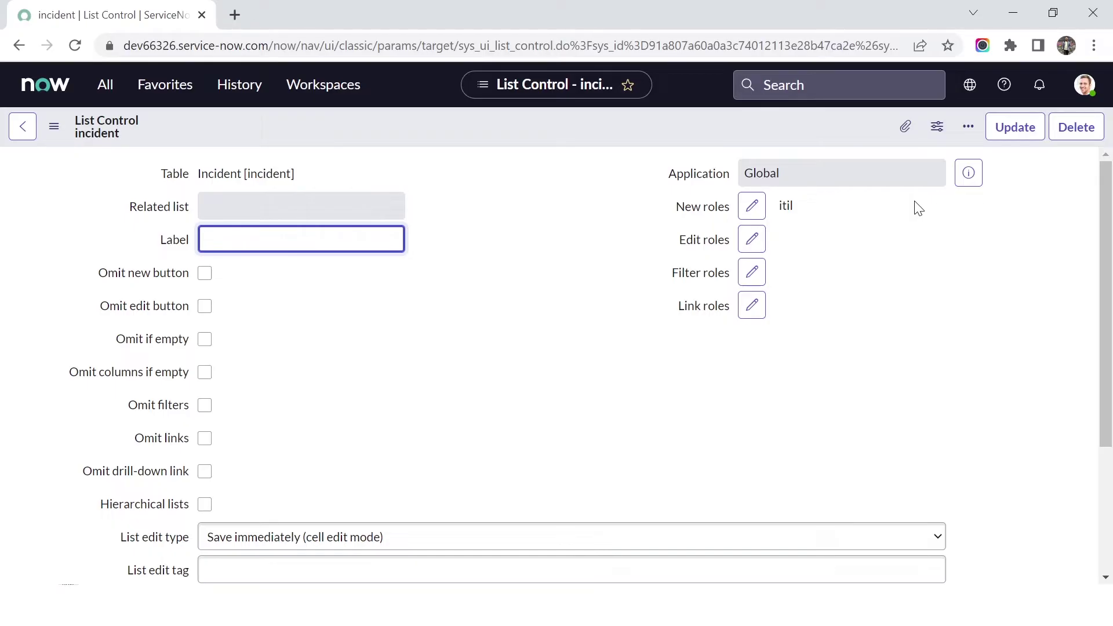
Duplicate the List Control browser tab and open the favorite Incidents list in the copy.
{"action": "right_click", "coordinate": [92, 9]}
{"action": "left_click", "coordinate": [145, 132]}
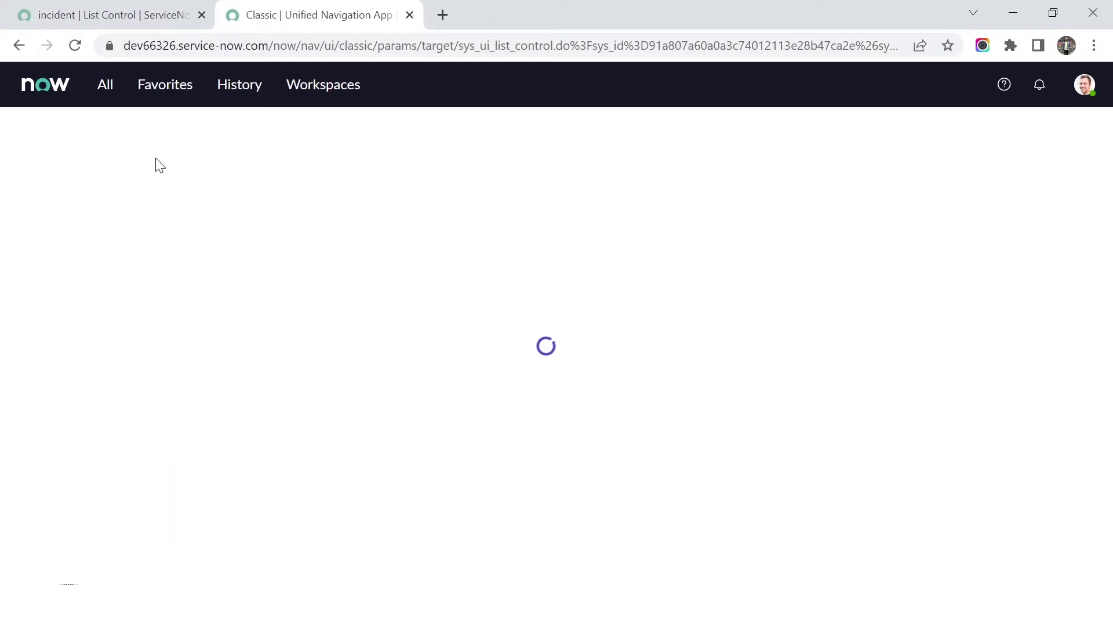
{"action": "left_click", "coordinate": [161, 96]}
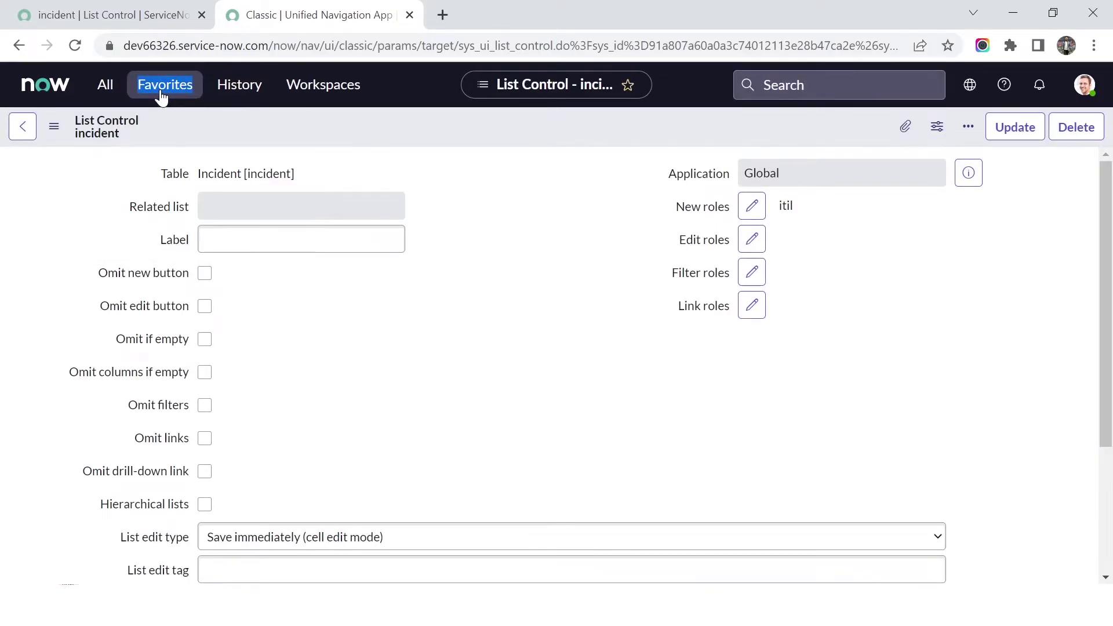
{"action": "left_click", "coordinate": [160, 93]}
{"action": "left_click", "coordinate": [118, 208]}
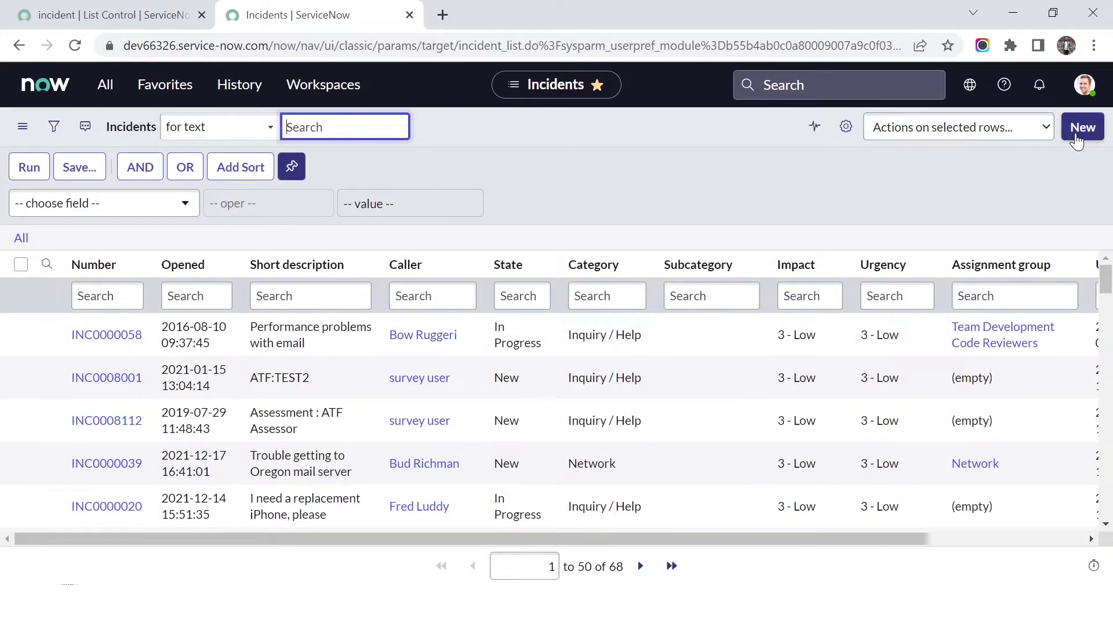
Enable Omit new button in the original tab's incident List Control and update the record.
{"action": "left_click", "coordinate": [103, 15]}
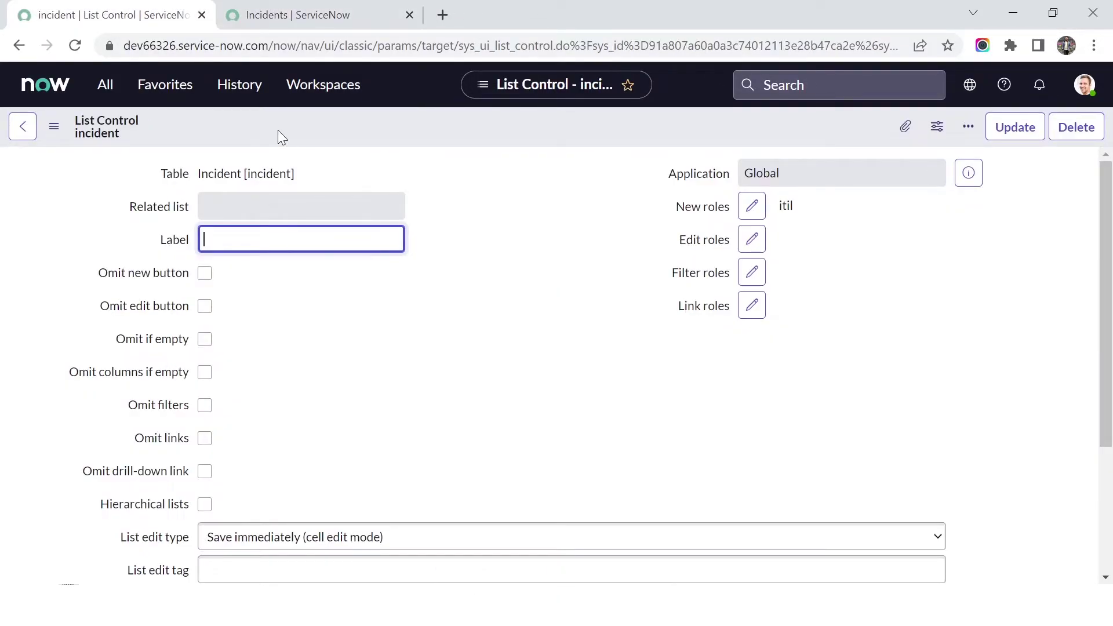
{"action": "left_click", "coordinate": [204, 273]}
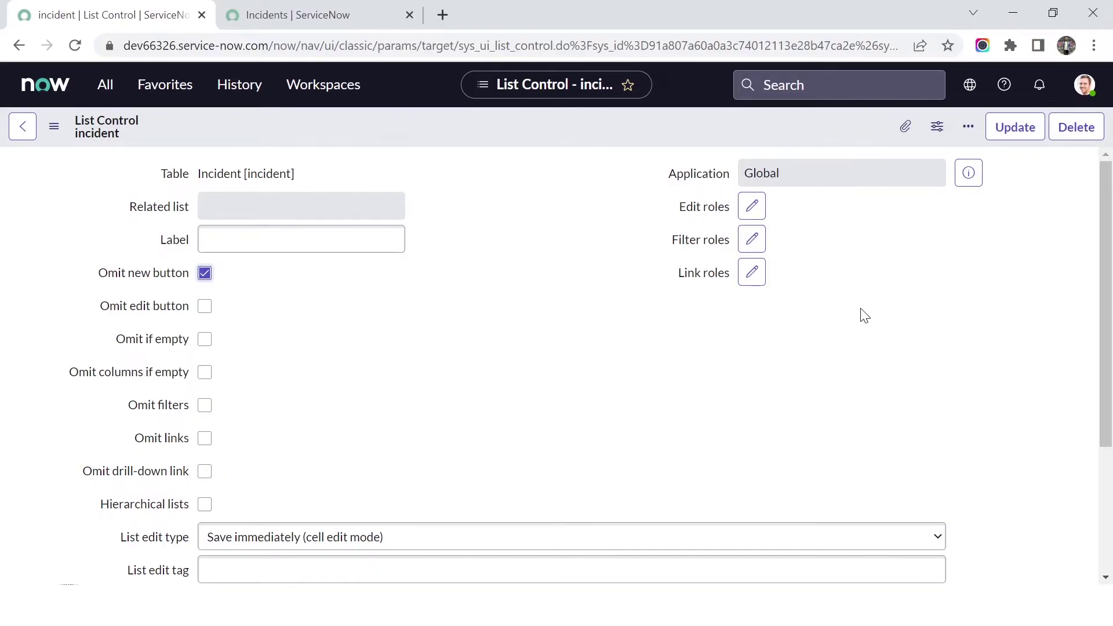
{"action": "left_click", "coordinate": [1005, 134]}
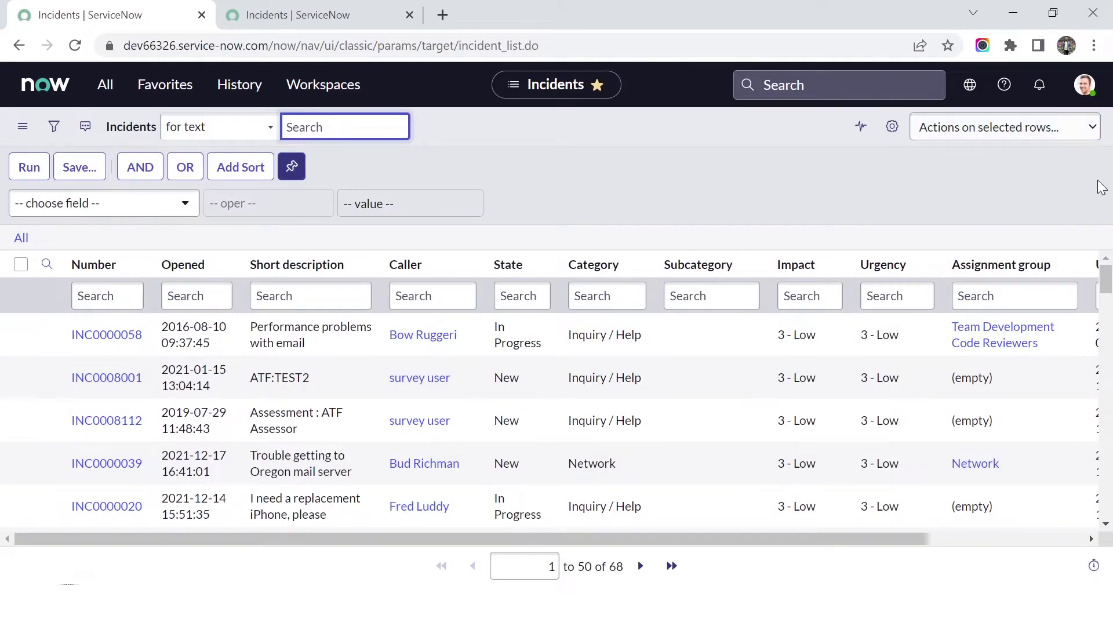
Reload the duplicate Incidents list to check the New button for the user, and return to the original list.
{"action": "left_click", "coordinate": [223, 16]}
{"action": "left_click", "coordinate": [70, 47]}
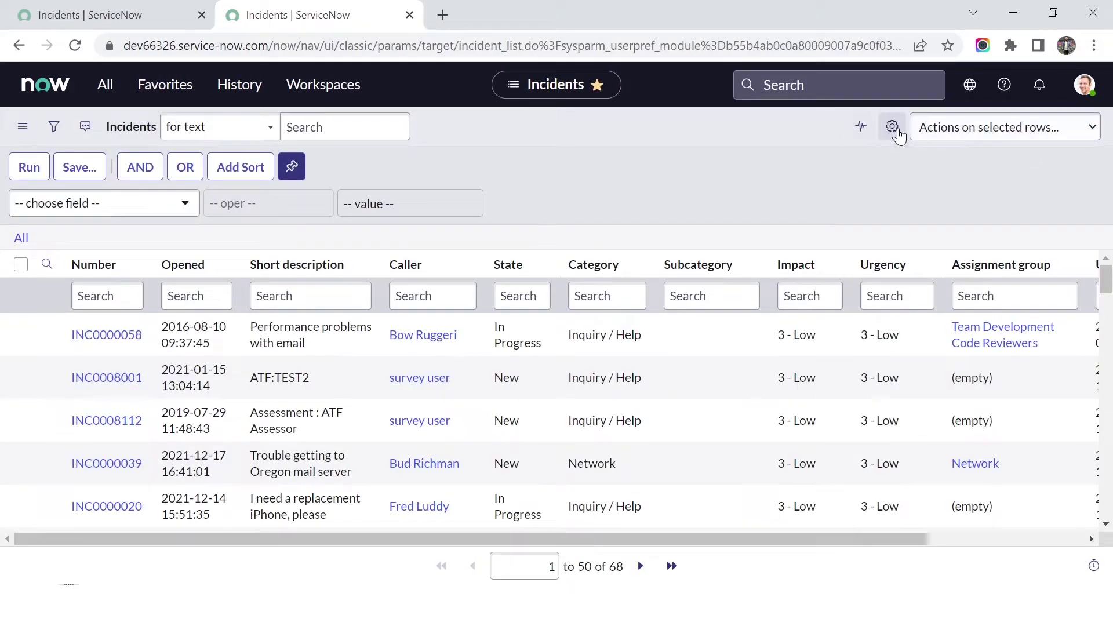
{"action": "left_click", "coordinate": [40, 5]}
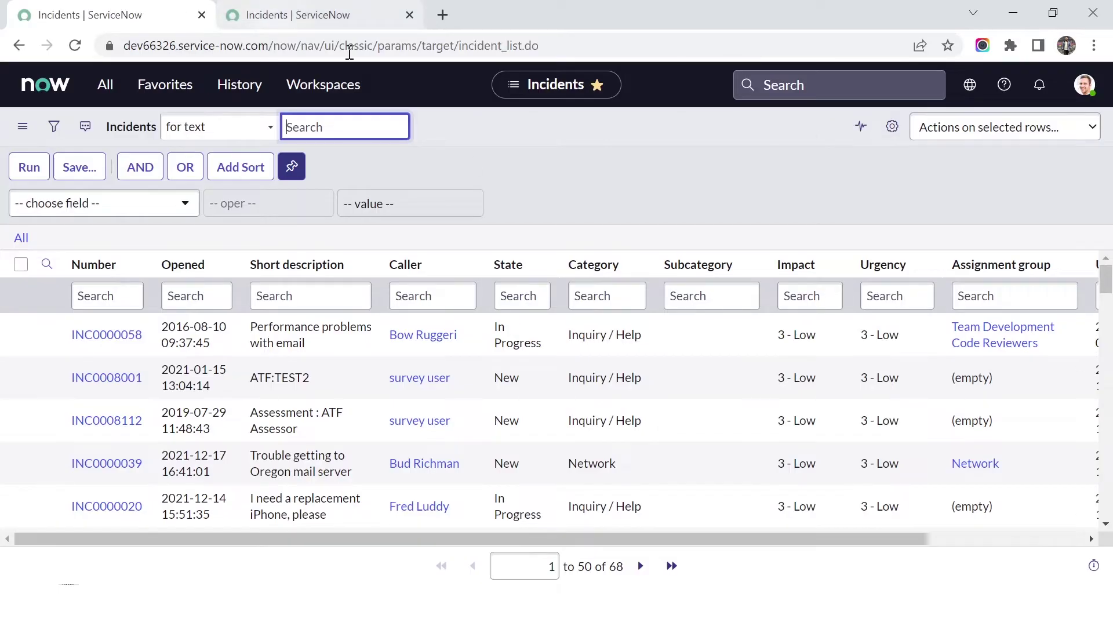
Disable Omit new button in the incident table's List Control and update the record.
{"action": "left_click", "coordinate": [637, 271]}
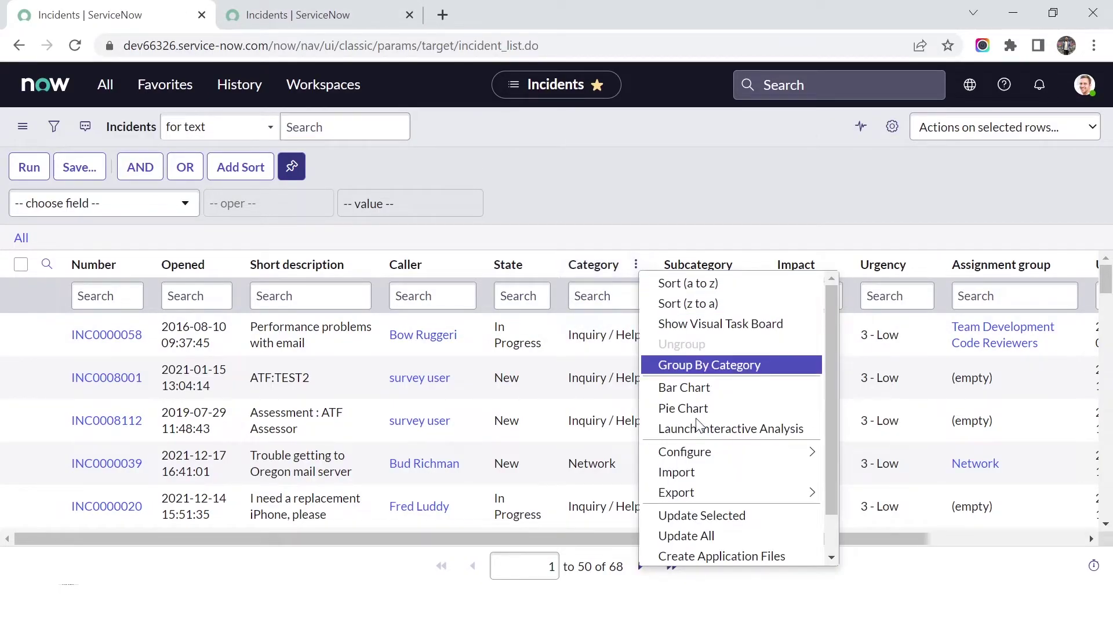
{"action": "mouse_move", "coordinate": [754, 452]}
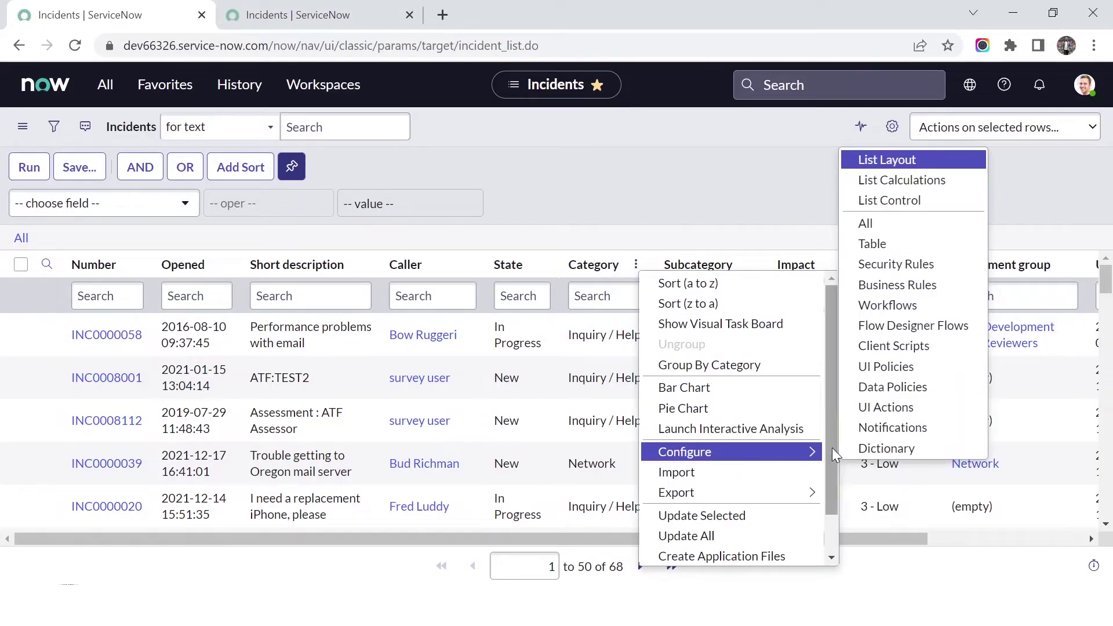
{"action": "left_click", "coordinate": [861, 200]}
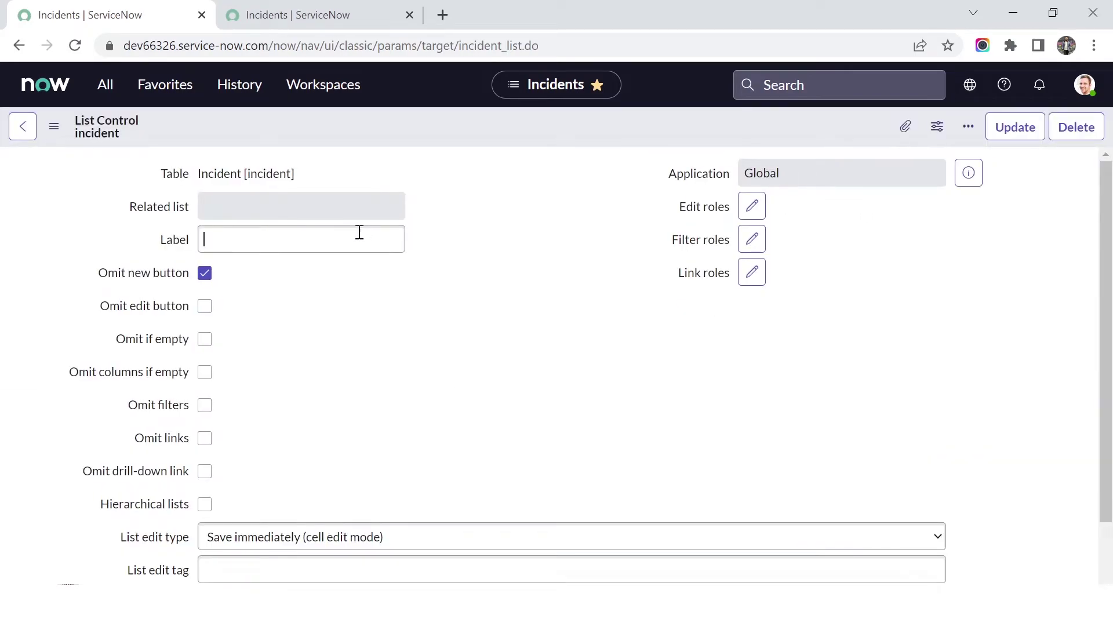
{"action": "left_click", "coordinate": [204, 273]}
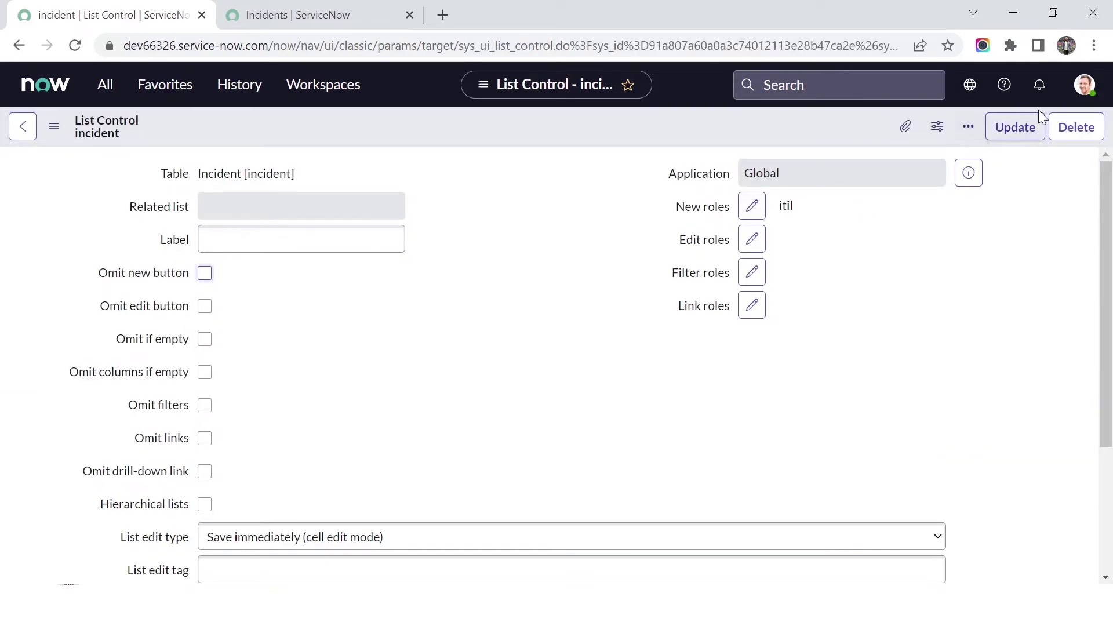
{"action": "left_click", "coordinate": [1031, 128]}
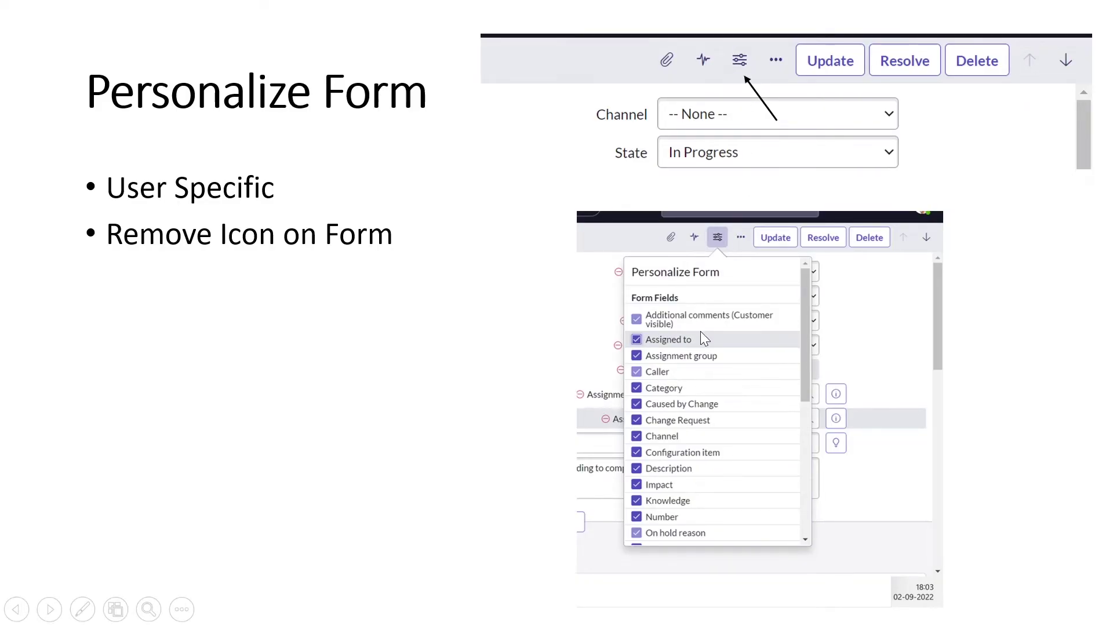
Leave the slide show for the ServiceNow Incidents list in Chrome and open the incident "Performance problems with email".
{"action": "left_click", "coordinate": [717, 465]}
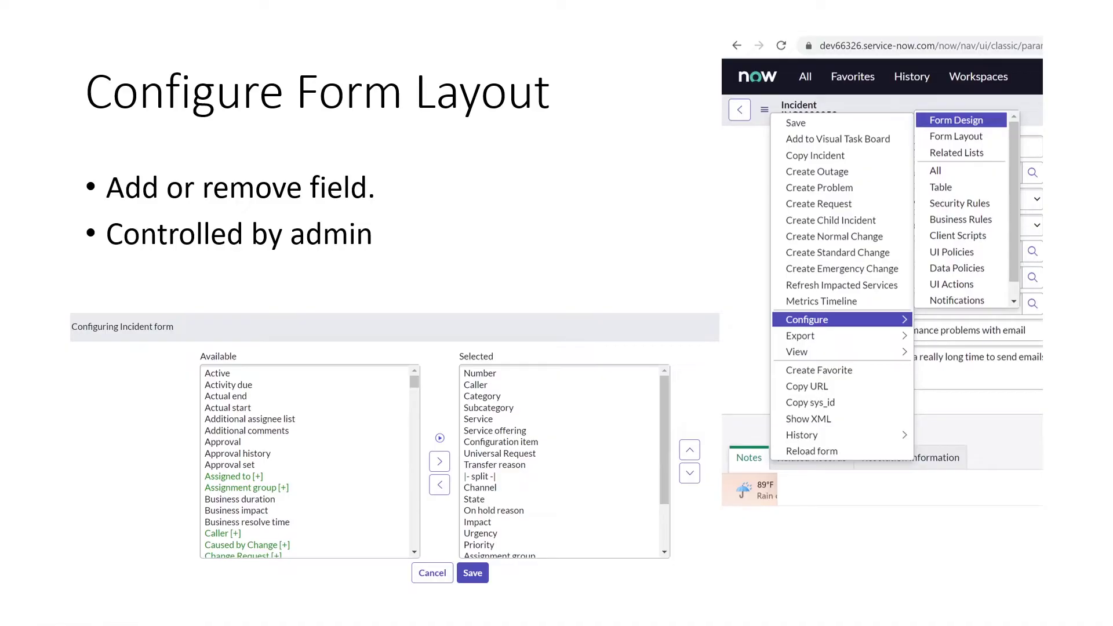
{"action": "key", "text": "alt+Tab"}
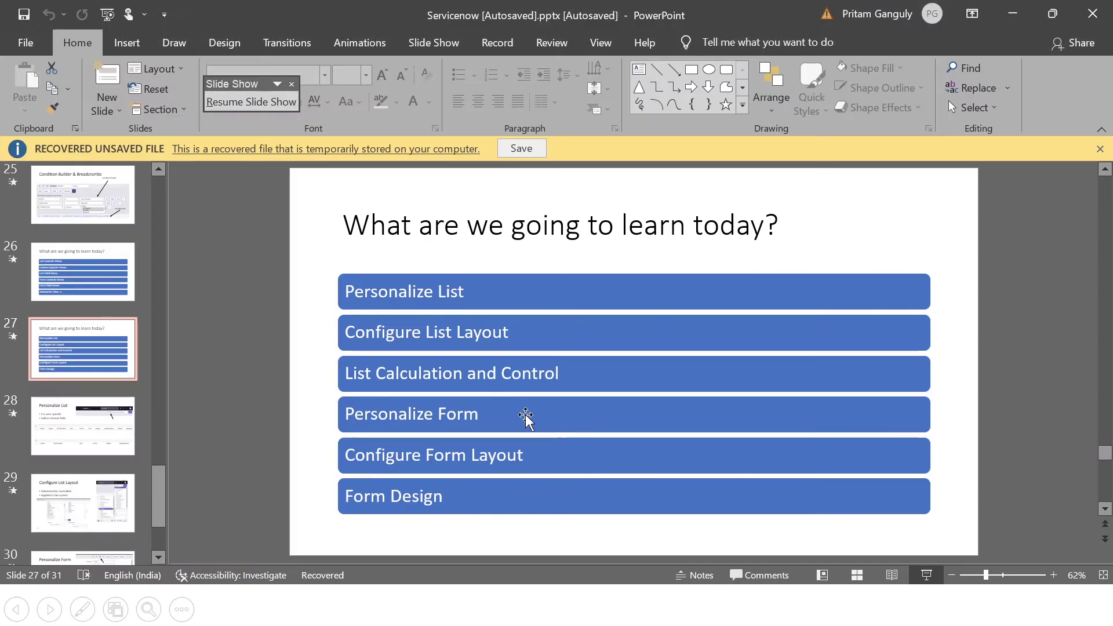
{"action": "key", "text": "alt+Tab"}
{"action": "left_click", "coordinate": [525, 413]}
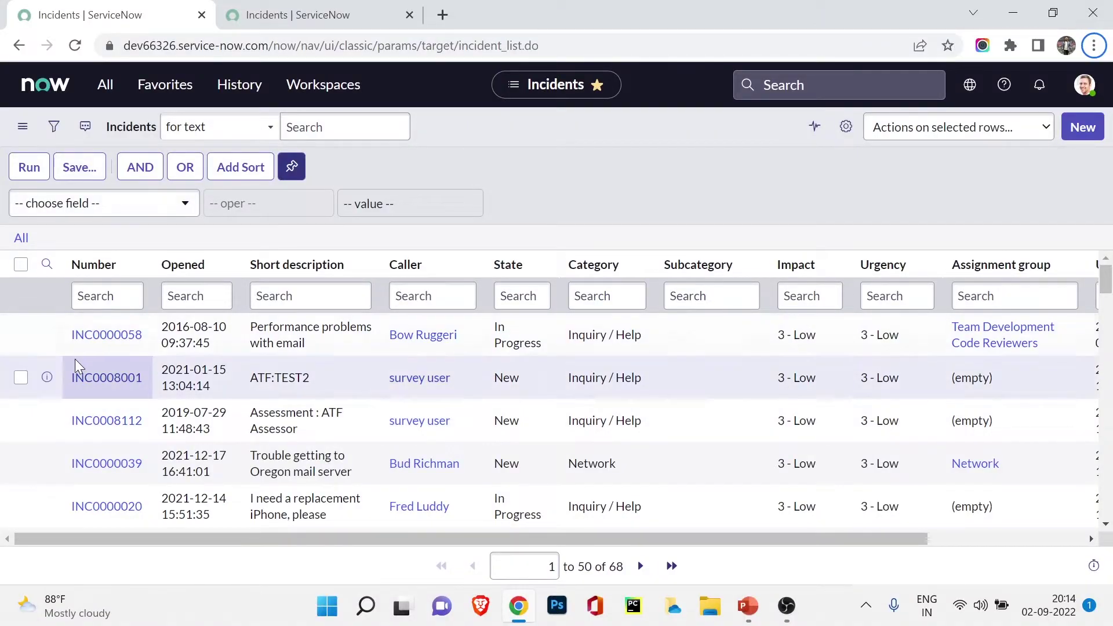
{"action": "left_click", "coordinate": [100, 338]}
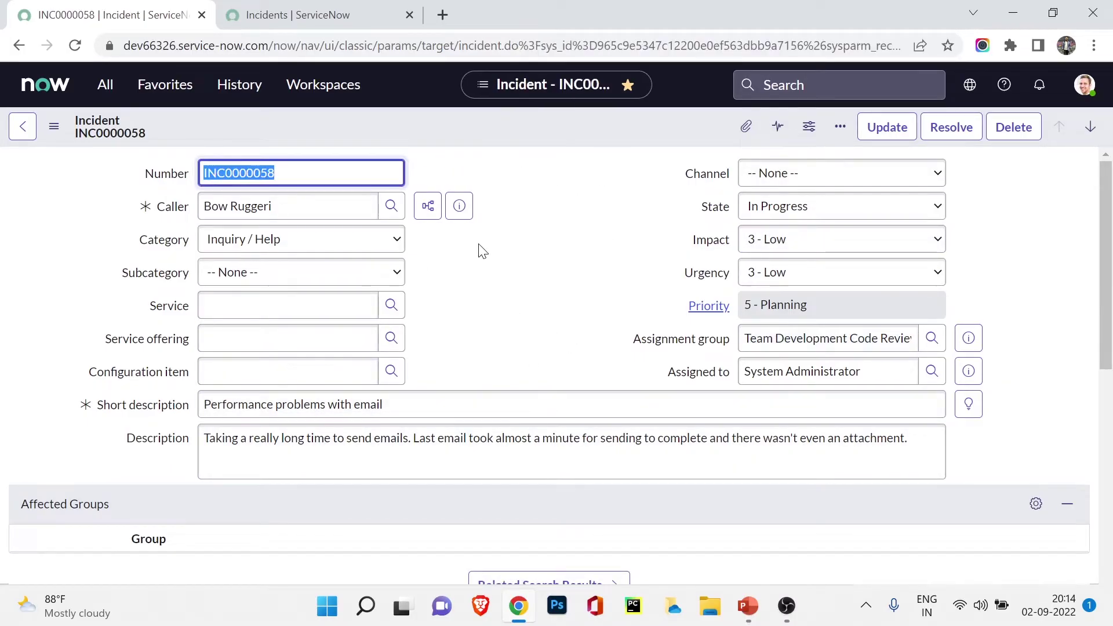
Personalize the incident form by hiding the Category, Service offering and Service fields.
{"action": "left_click", "coordinate": [808, 130]}
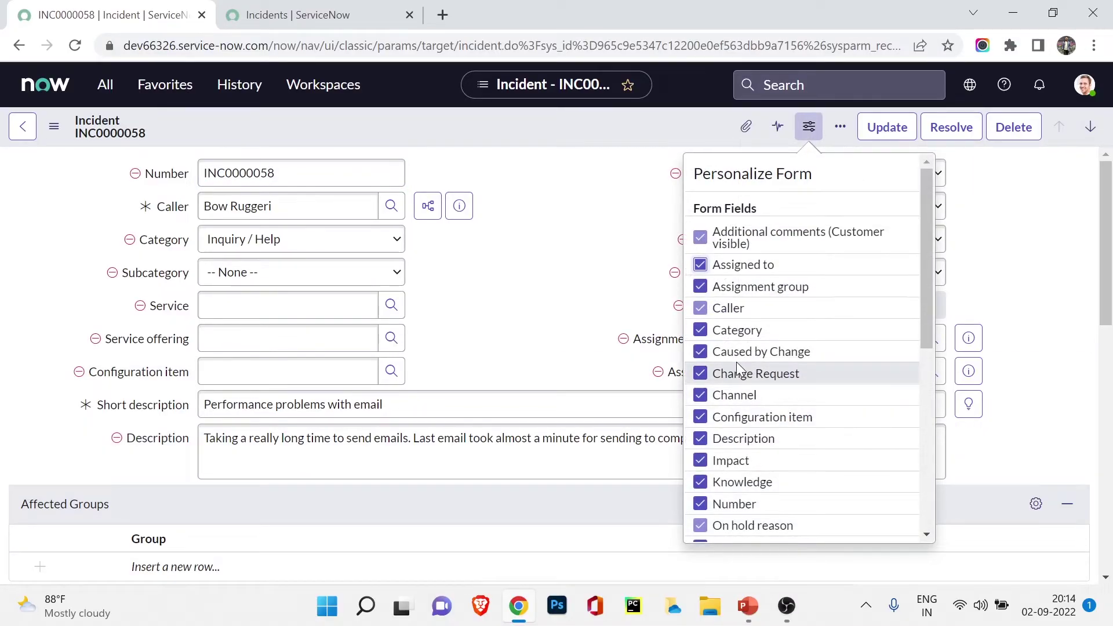
{"action": "left_click", "coordinate": [701, 330]}
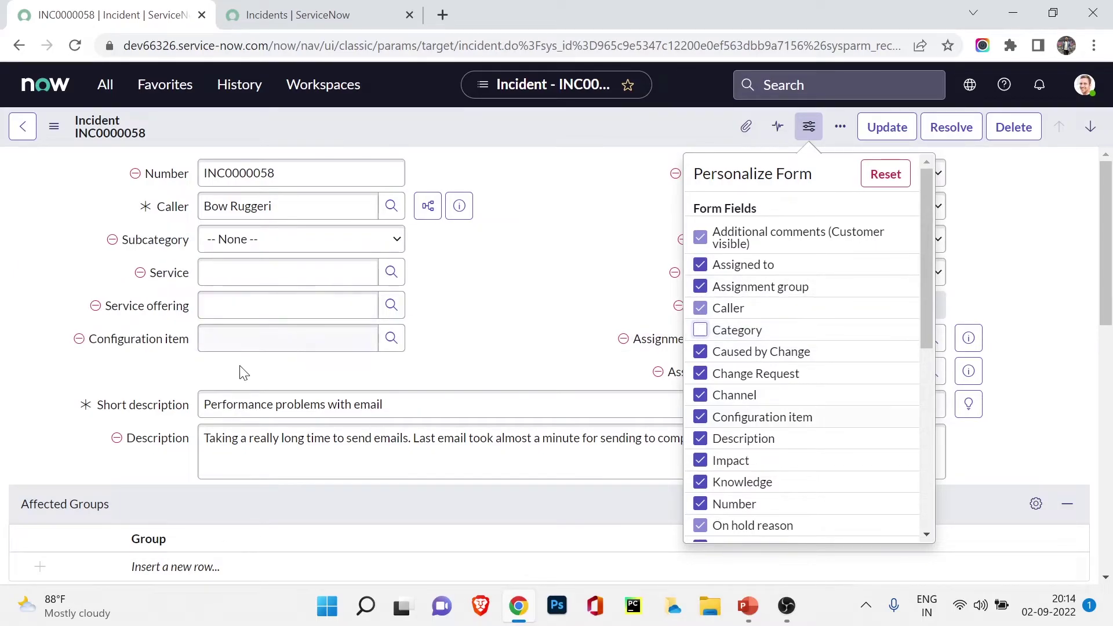
{"action": "left_click", "coordinate": [95, 306]}
{"action": "left_click", "coordinate": [140, 272]}
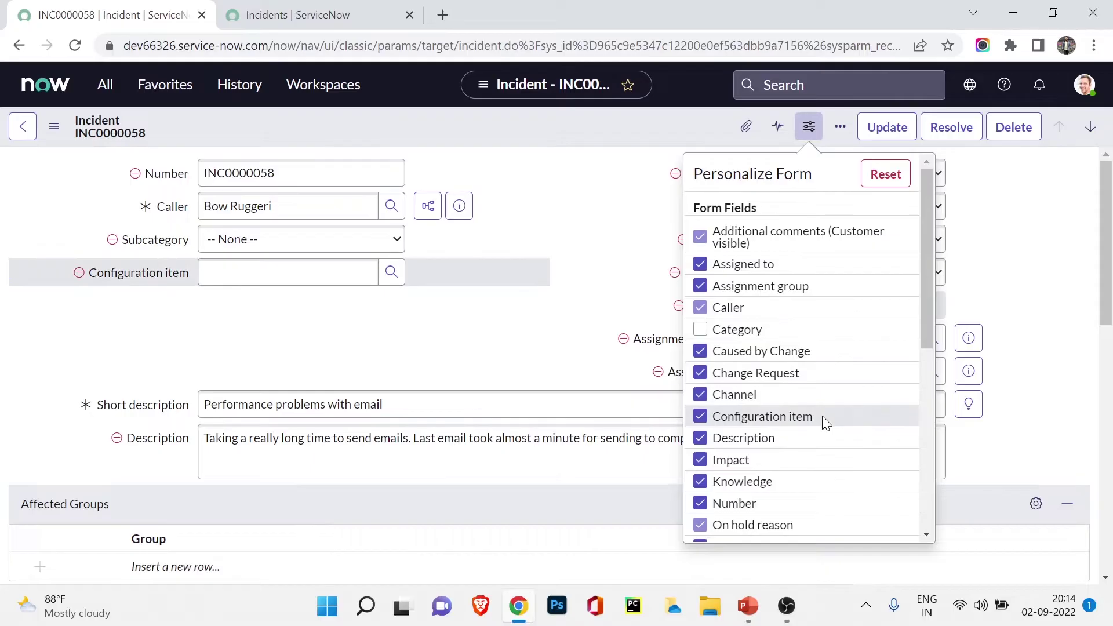
{"action": "scroll", "coordinate": [822, 415], "scroll_direction": "down", "scroll_amount": 4}
{"action": "left_click", "coordinate": [597, 241]}
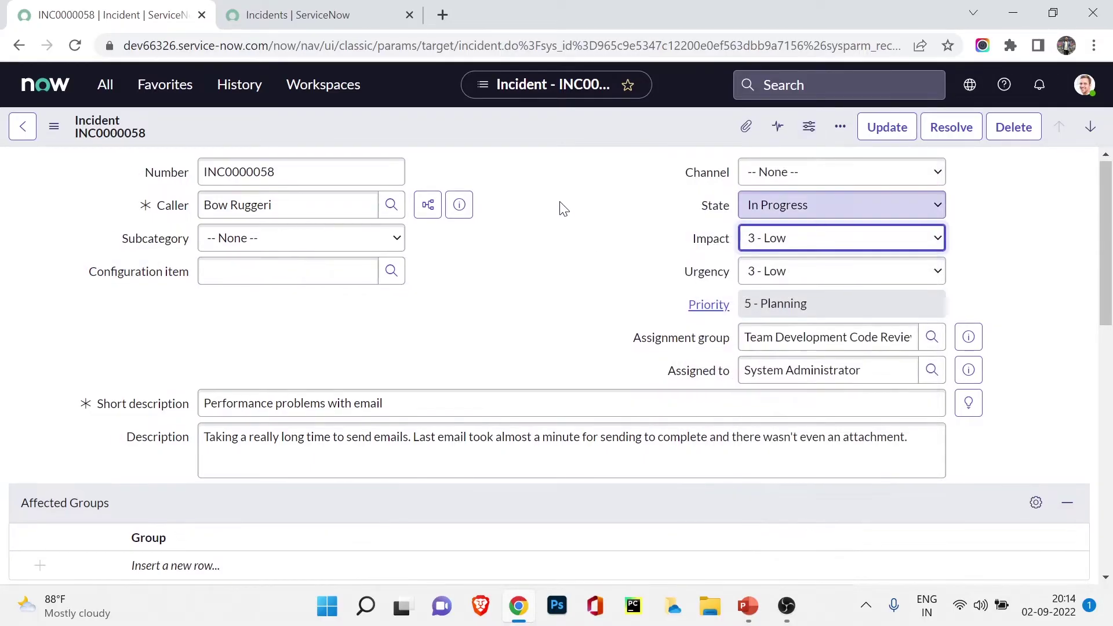
Save the incident and reset its form personalization to the default fields.
{"action": "right_click", "coordinate": [537, 129]}
{"action": "left_click", "coordinate": [546, 139]}
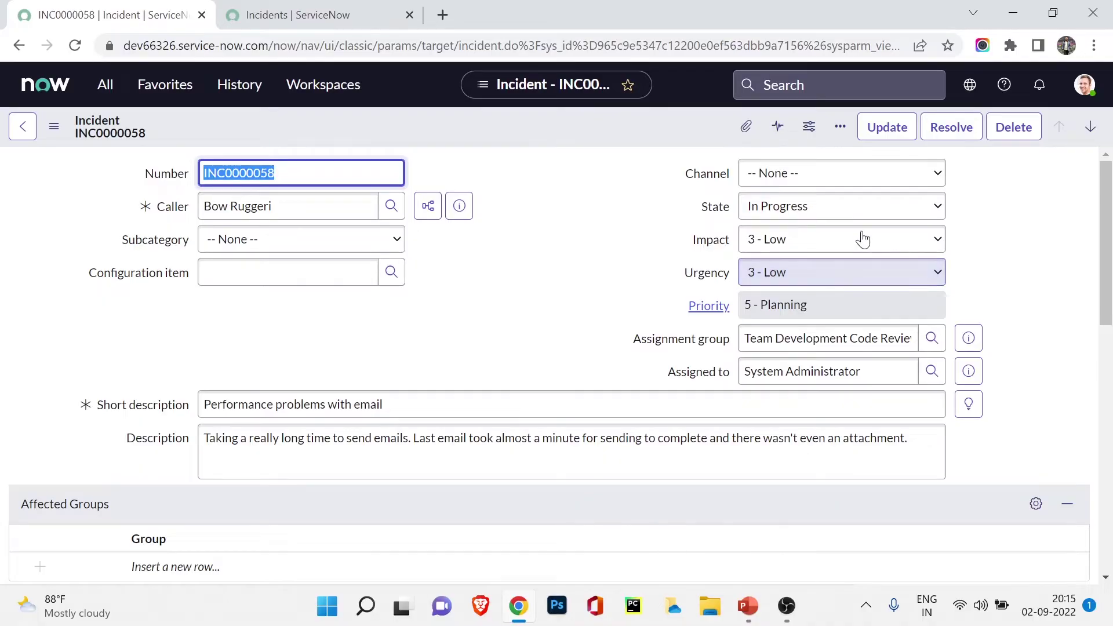
{"action": "left_click", "coordinate": [808, 130]}
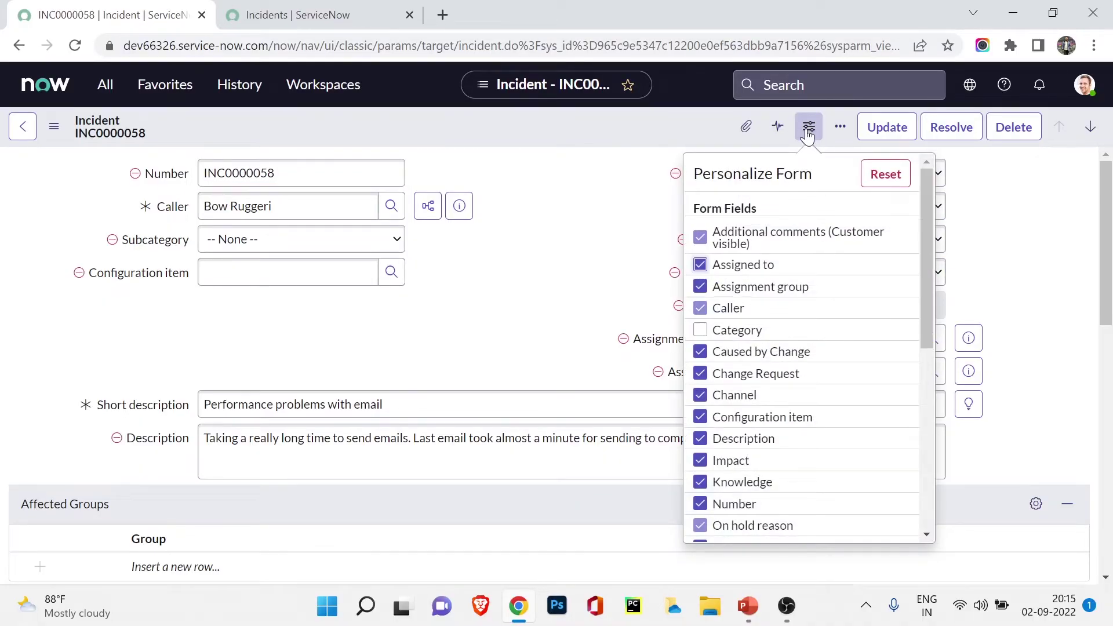
{"action": "left_click", "coordinate": [878, 172]}
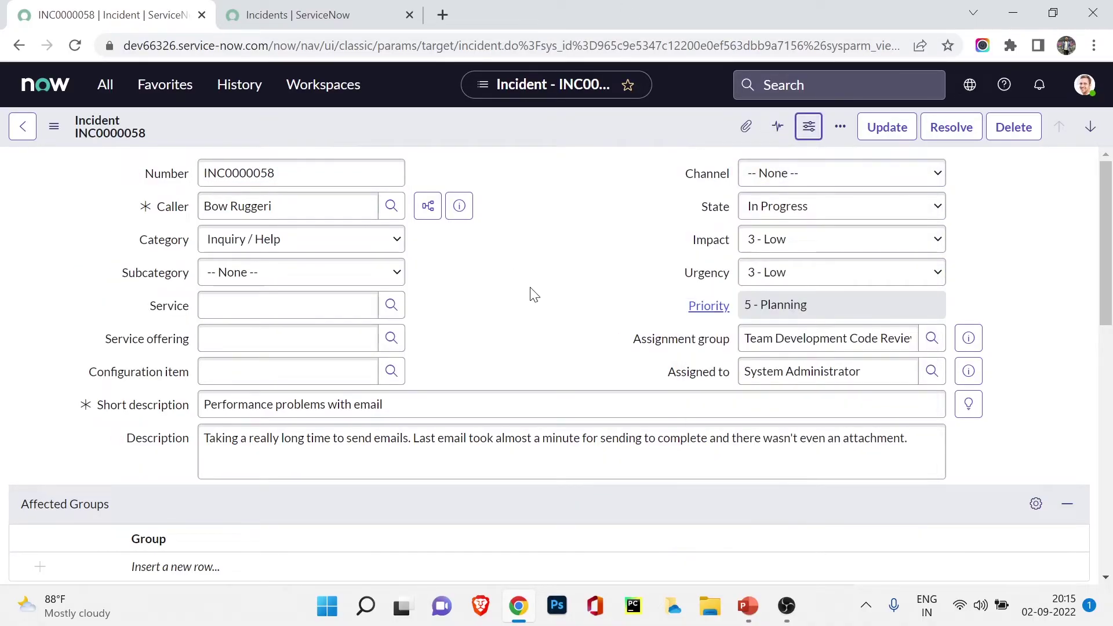
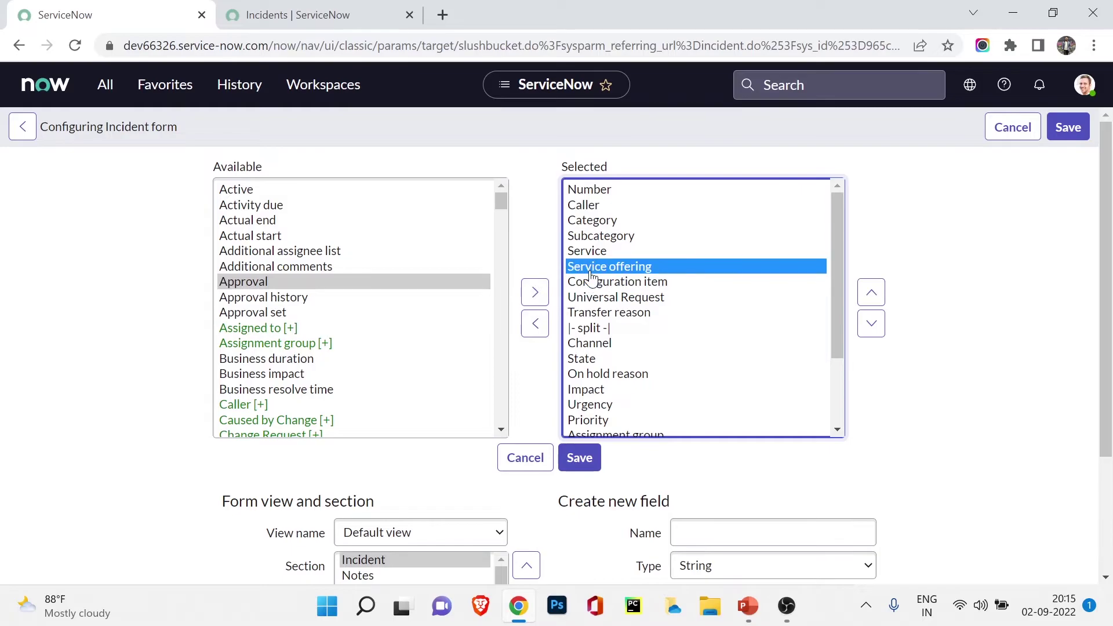
Remove Service offering from the selected fields of the Incident form layout and review the remaining fields.
{"action": "left_click", "coordinate": [537, 323]}
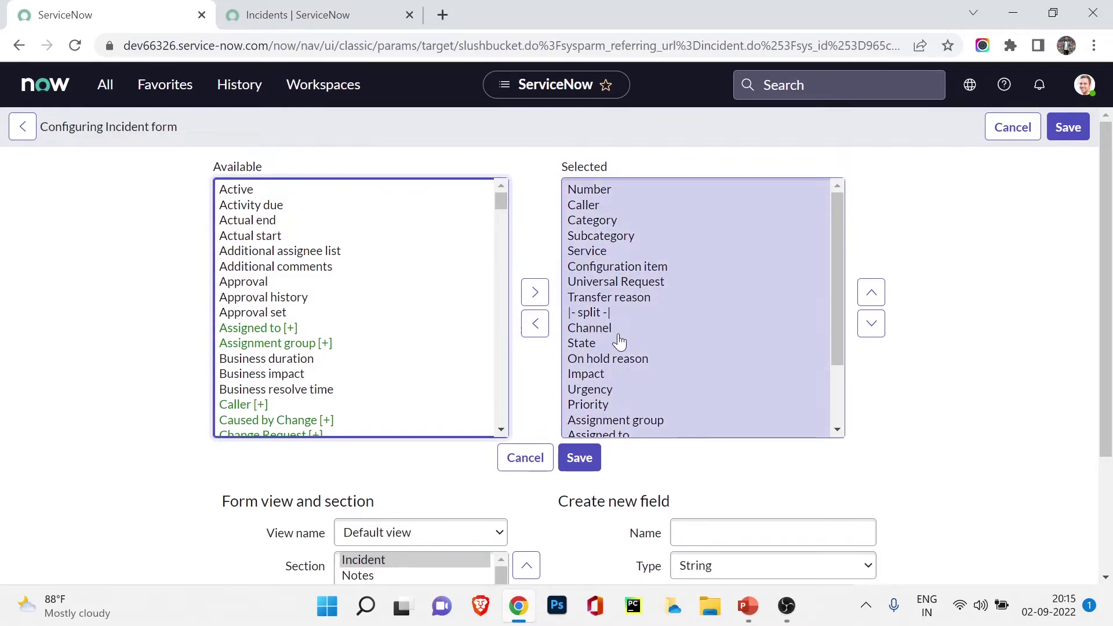
{"action": "scroll", "coordinate": [619, 342], "scroll_direction": "down", "scroll_amount": 3}
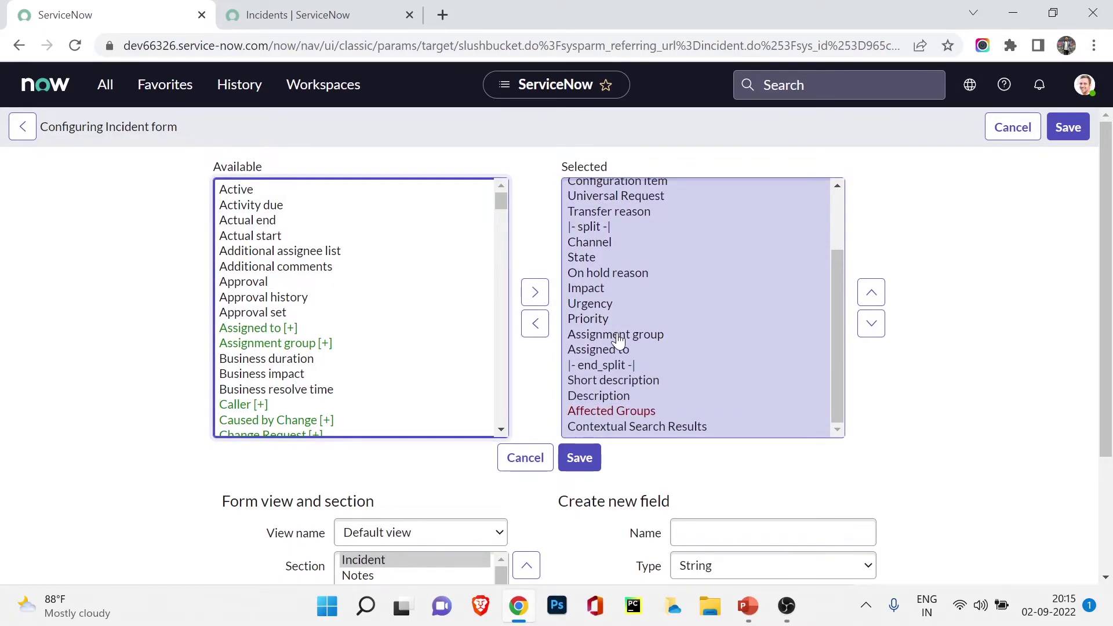
{"action": "scroll", "coordinate": [289, 283], "scroll_direction": "down", "scroll_amount": 2}
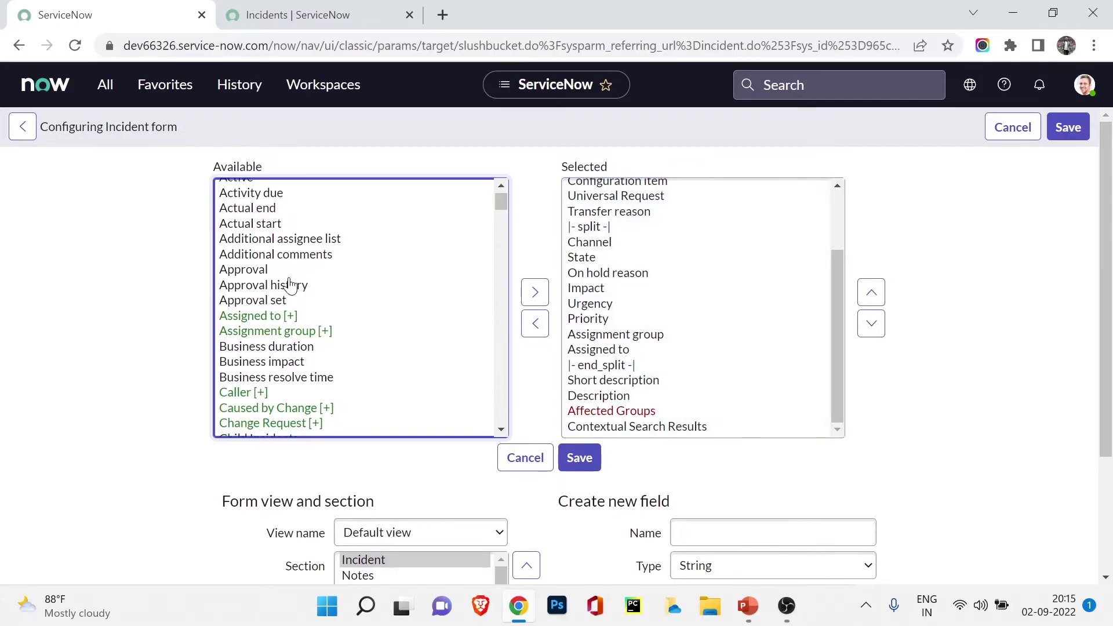
Add the Domain field to the Incident form layout and place it directly above Priority.
{"action": "scroll", "coordinate": [290, 283], "scroll_direction": "down", "scroll_amount": 5}
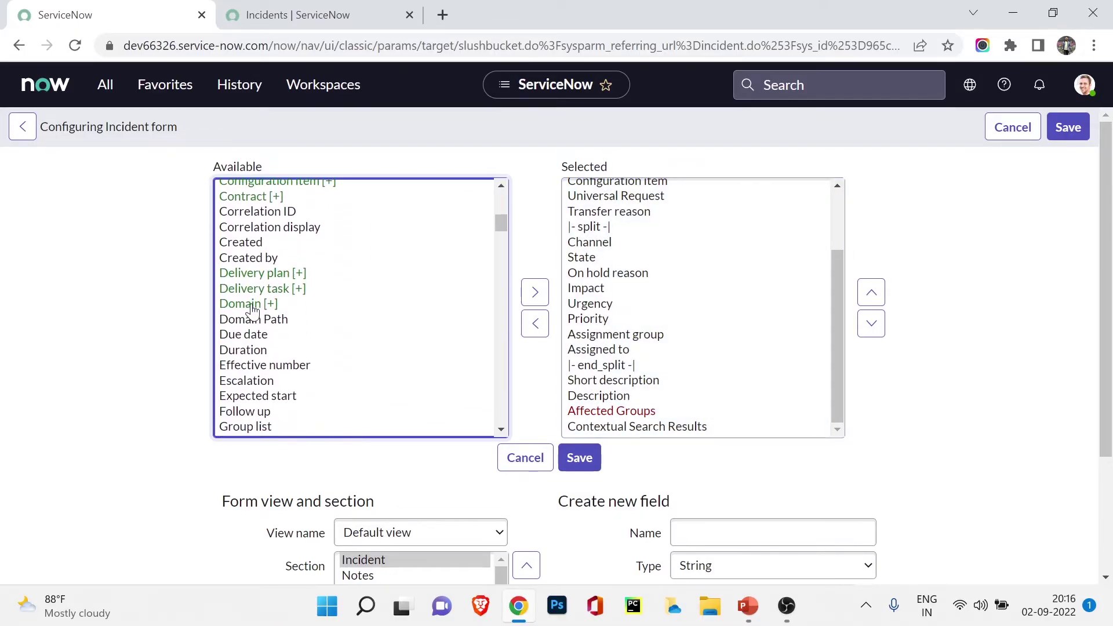
{"action": "left_click", "coordinate": [355, 303]}
{"action": "left_click", "coordinate": [533, 308]}
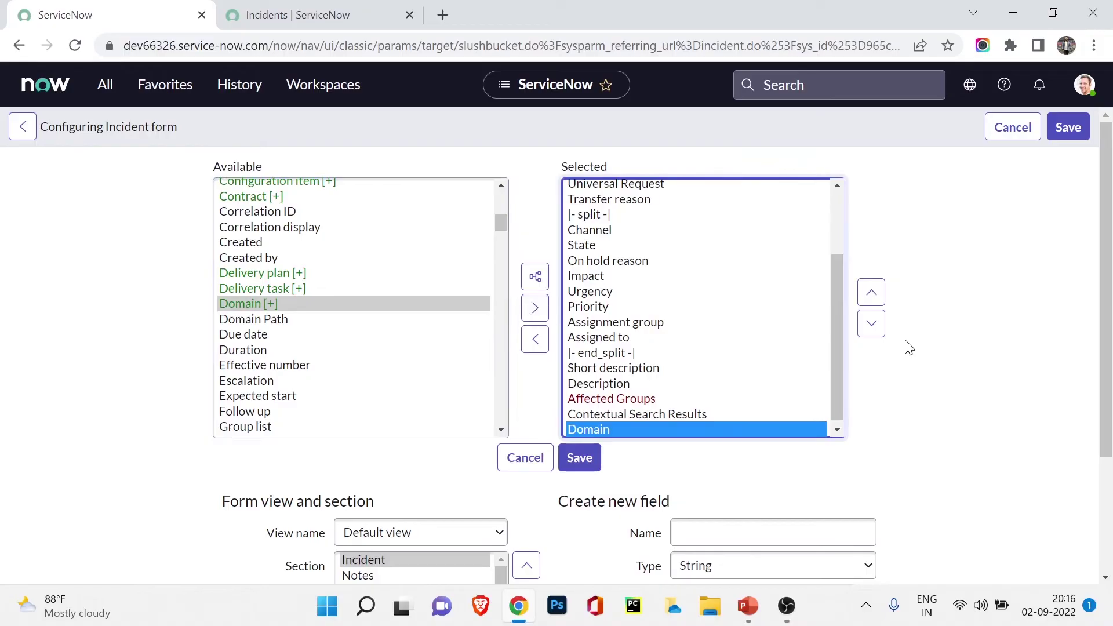
{"action": "left_click", "coordinate": [871, 292]}
{"action": "left_click", "coordinate": [872, 292]}
{"action": "left_click", "coordinate": [872, 292]}
{"action": "left_click", "coordinate": [871, 292]}
{"action": "left_click", "coordinate": [872, 292]}
{"action": "left_click", "coordinate": [872, 293]}
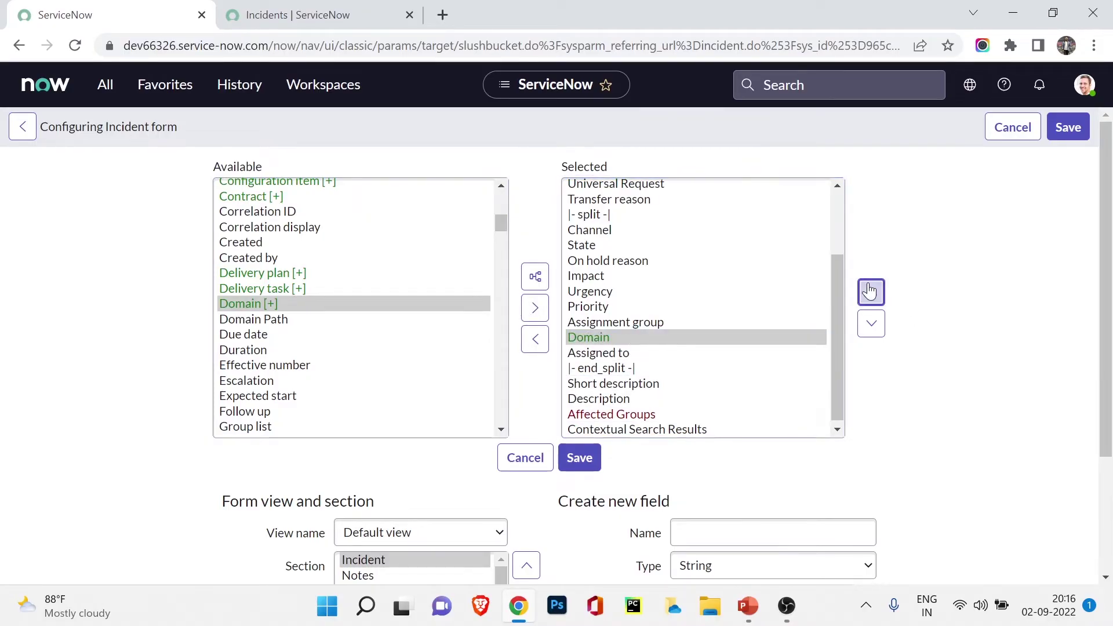
{"action": "left_click", "coordinate": [871, 292]}
{"action": "left_click", "coordinate": [872, 292]}
Add the Updated by field to the Incident form layout, place it directly above Domain, and save the layout.
{"action": "scroll", "coordinate": [303, 317], "scroll_direction": "down", "scroll_amount": 10}
{"action": "left_click", "coordinate": [303, 311]}
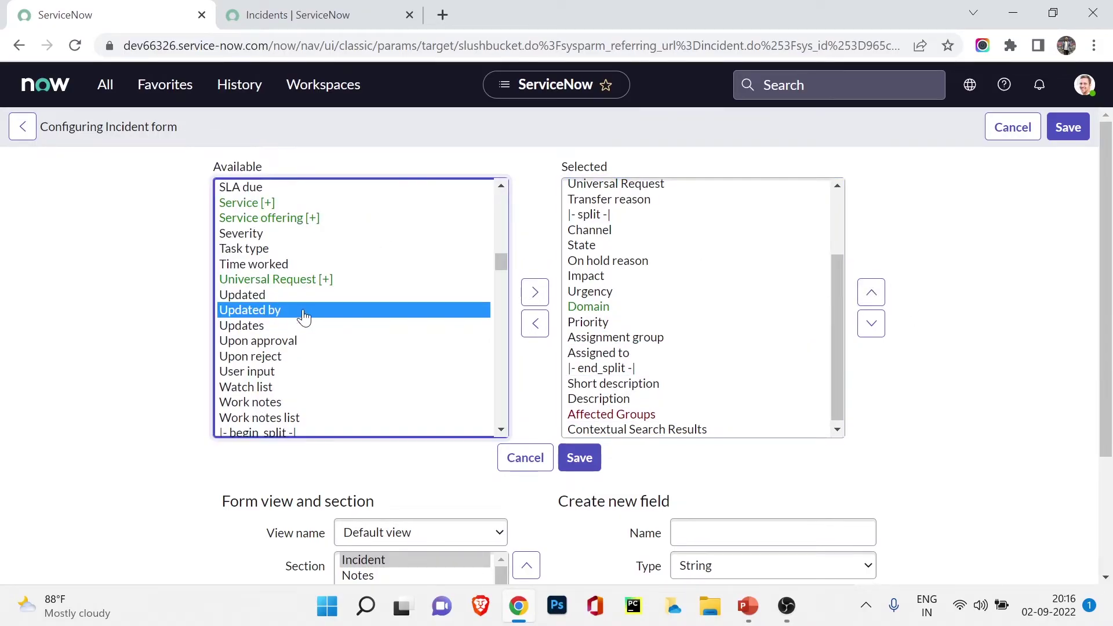
{"action": "left_click", "coordinate": [543, 296]}
{"action": "scroll", "coordinate": [927, 296], "scroll_direction": "down", "scroll_amount": 1}
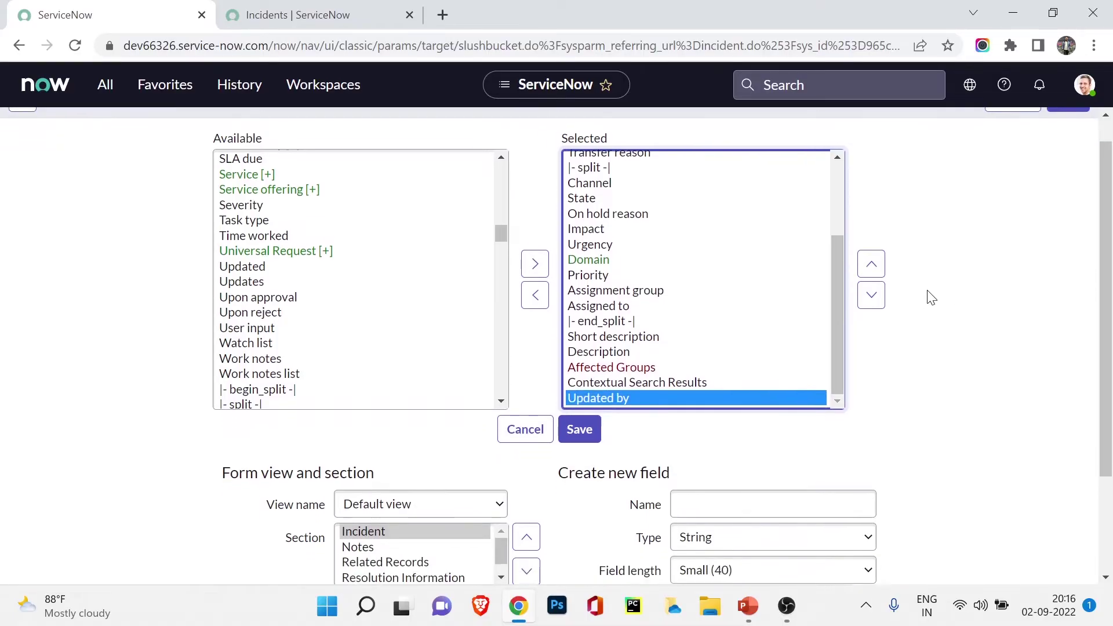
{"action": "left_click", "coordinate": [868, 238]}
{"action": "double_click", "coordinate": [868, 238]}
{"action": "left_click", "coordinate": [868, 238]}
{"action": "double_click", "coordinate": [868, 239]}
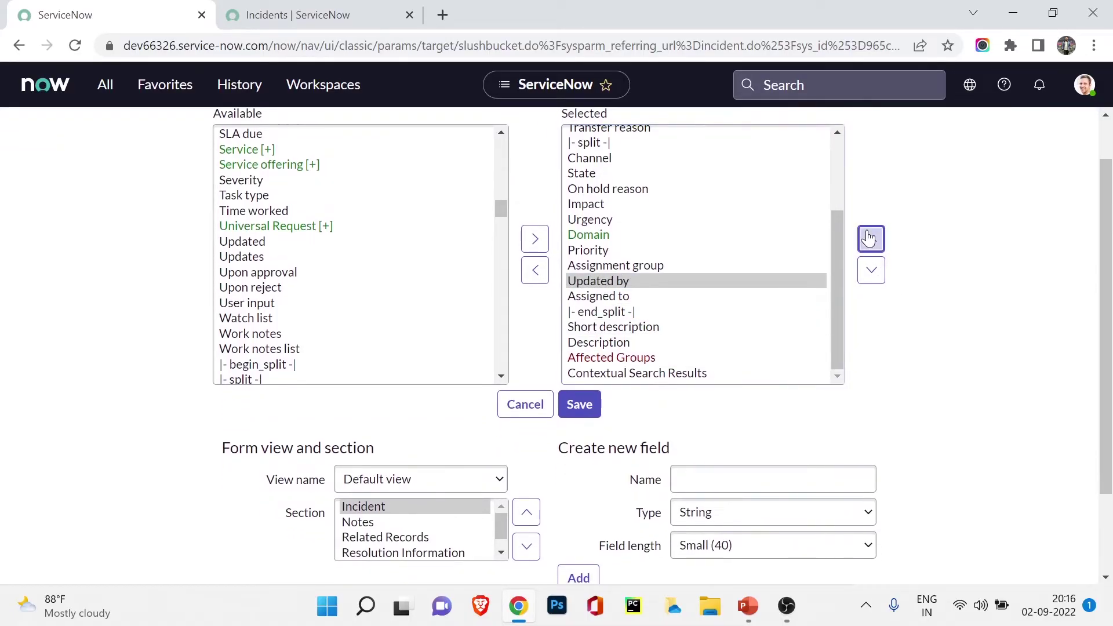
{"action": "double_click", "coordinate": [868, 239]}
{"action": "left_click", "coordinate": [868, 238]}
{"action": "scroll", "coordinate": [768, 261], "scroll_direction": "up", "scroll_amount": 2}
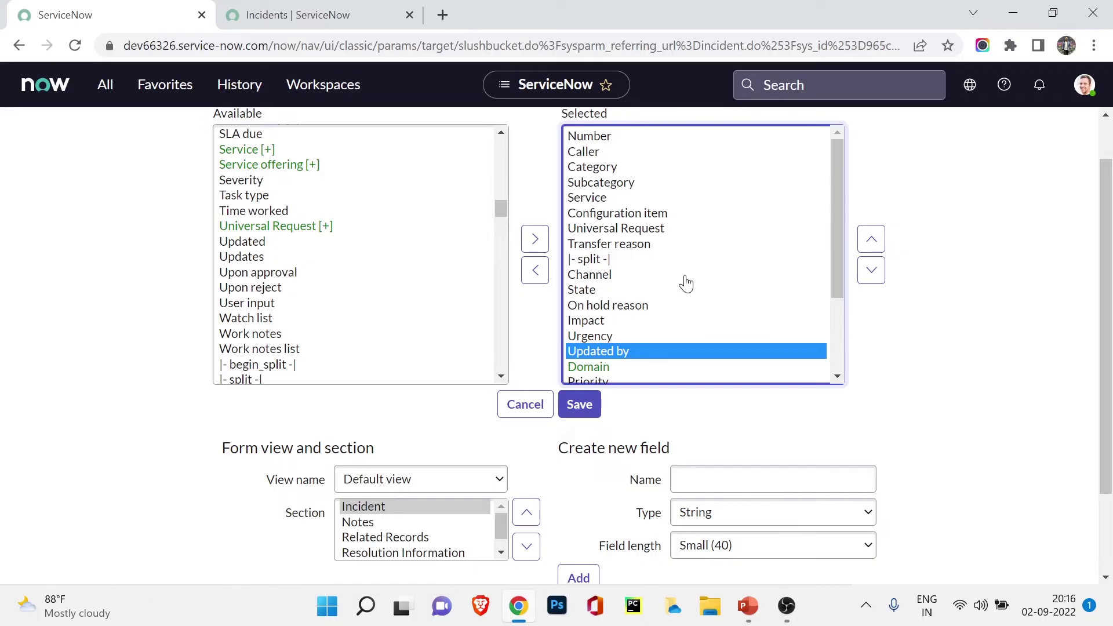
{"action": "scroll", "coordinate": [687, 283], "scroll_direction": "up", "scroll_amount": 1}
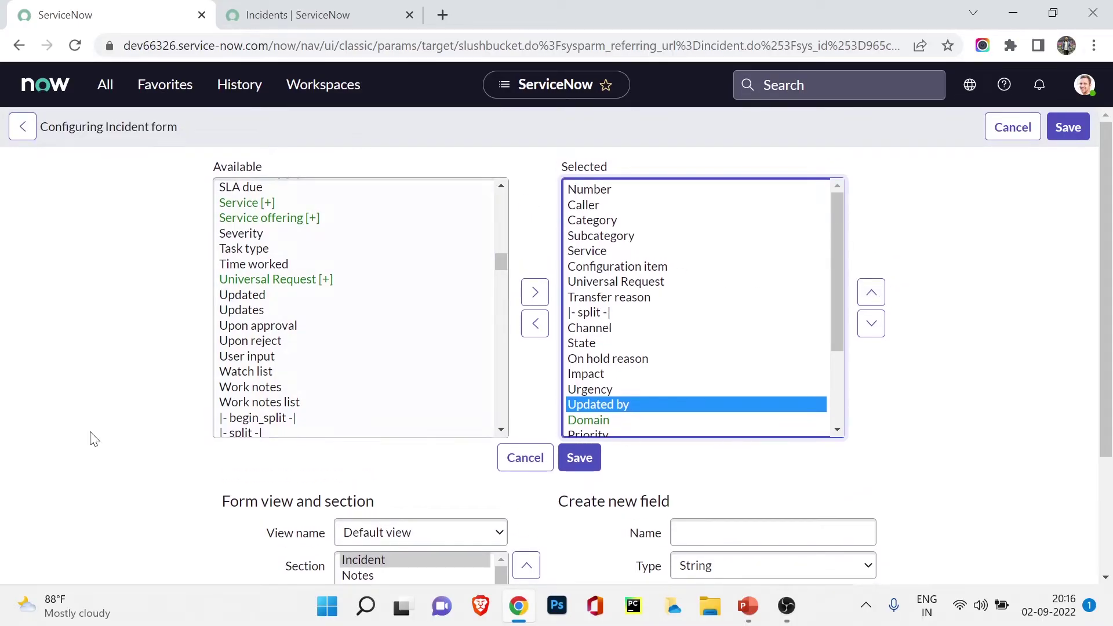
{"action": "left_click", "coordinate": [577, 464]}
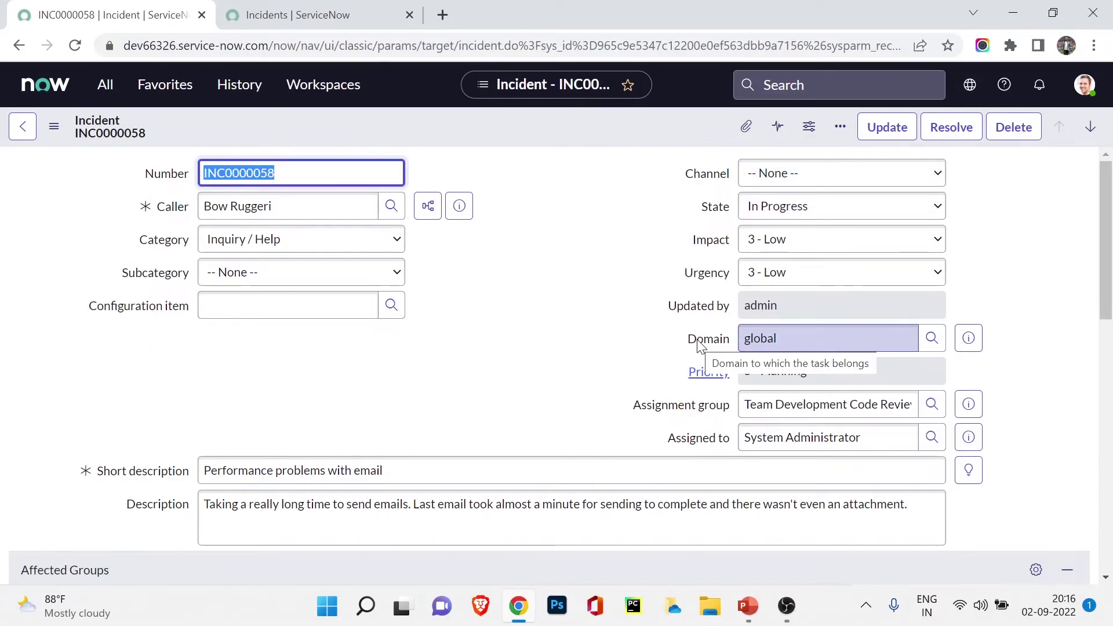
Check the Updated by field and the rest of the incident form with its new layout.
{"action": "double_click", "coordinate": [777, 311]}
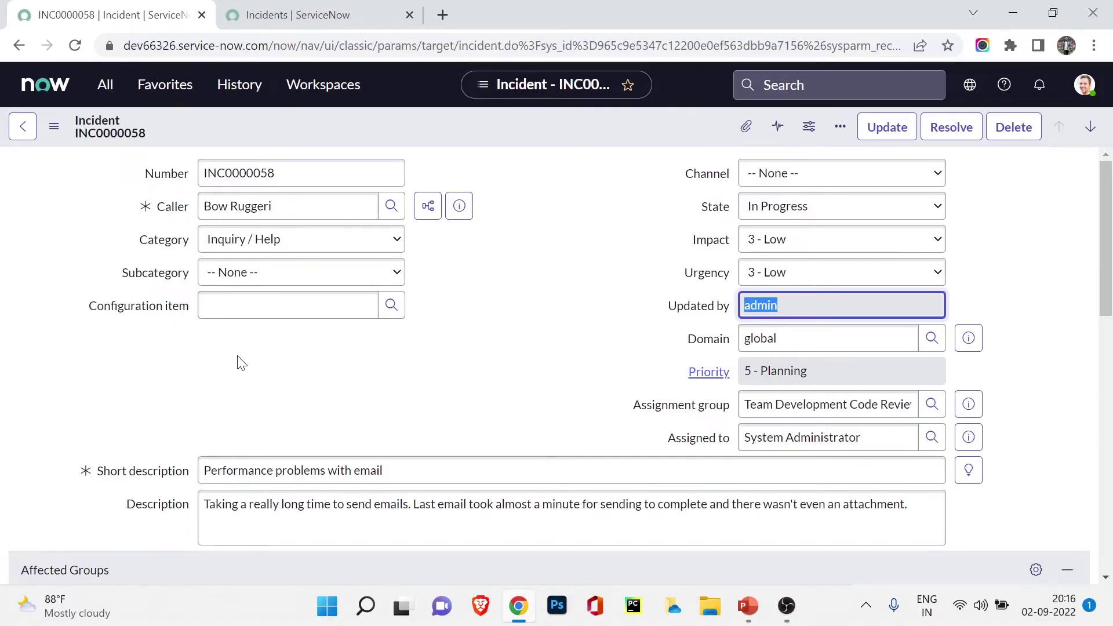
{"action": "scroll", "coordinate": [242, 363], "scroll_direction": "down", "scroll_amount": 10}
{"action": "scroll", "coordinate": [348, 261], "scroll_direction": "up", "scroll_amount": 10}
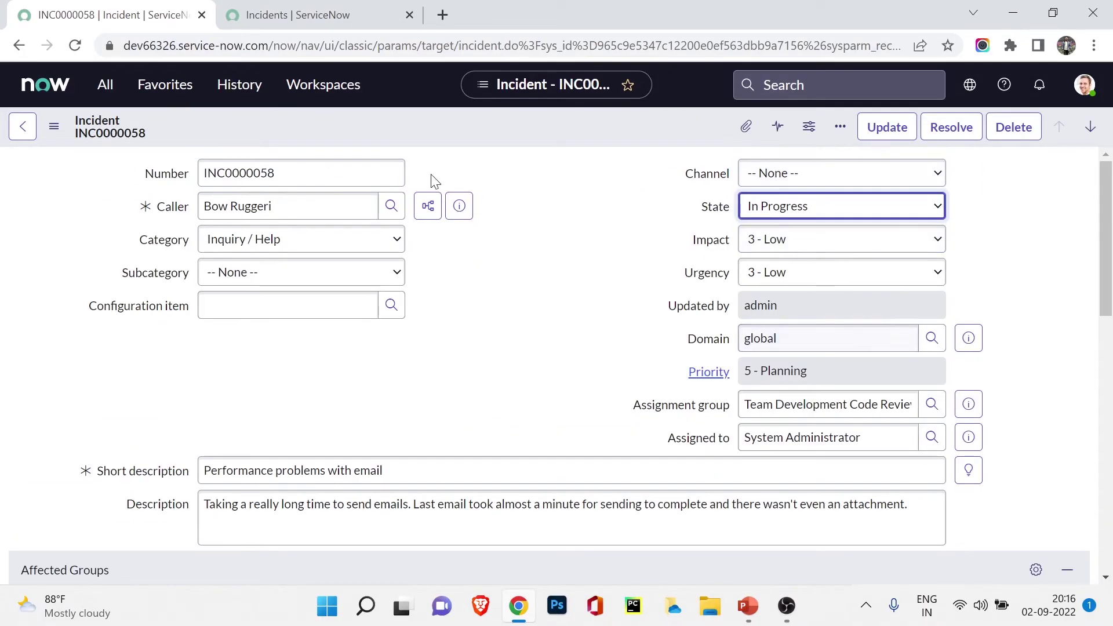
Open the Form Layout configuration for the incident form.
{"action": "left_click", "coordinate": [54, 127]}
{"action": "mouse_move", "coordinate": [182, 391]}
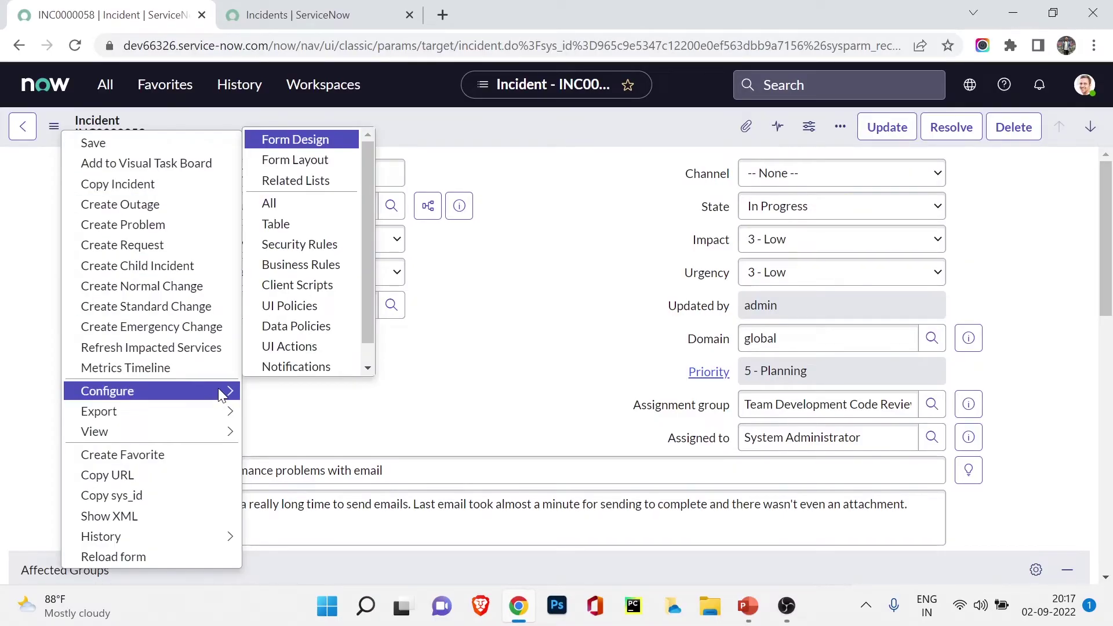
{"action": "key", "text": "Down"}
{"action": "key", "text": "Return"}
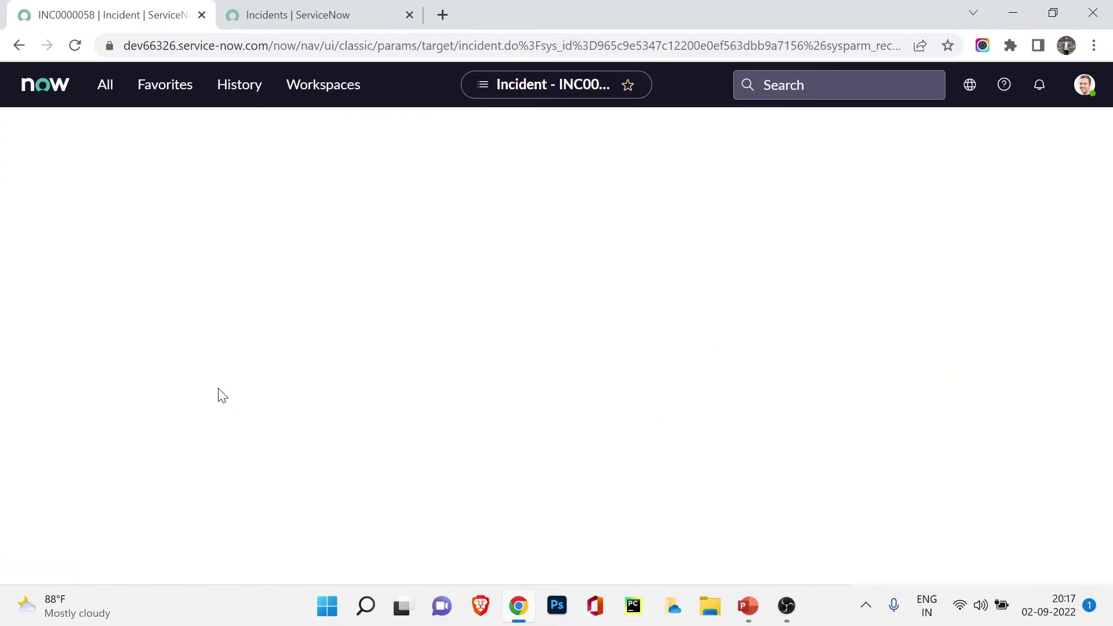
Review the fields and sections in the incident form layout, and open incident INC0000058 in the other browser tab for comparison.
{"action": "scroll", "coordinate": [604, 290], "scroll_direction": "down", "scroll_amount": 2}
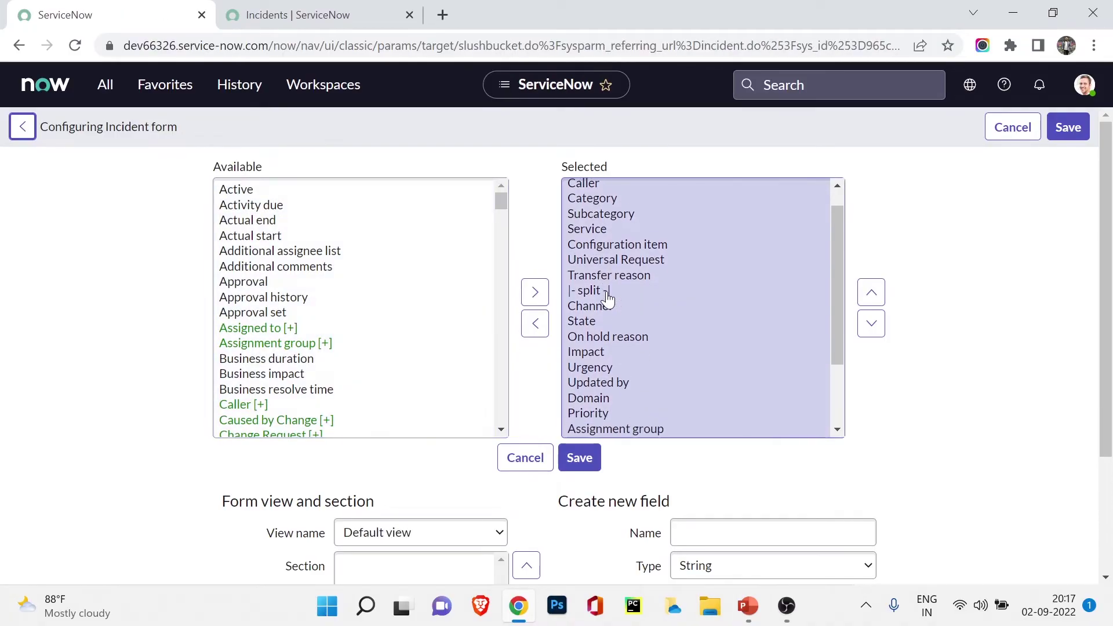
{"action": "scroll", "coordinate": [450, 320], "scroll_direction": "down", "scroll_amount": 3}
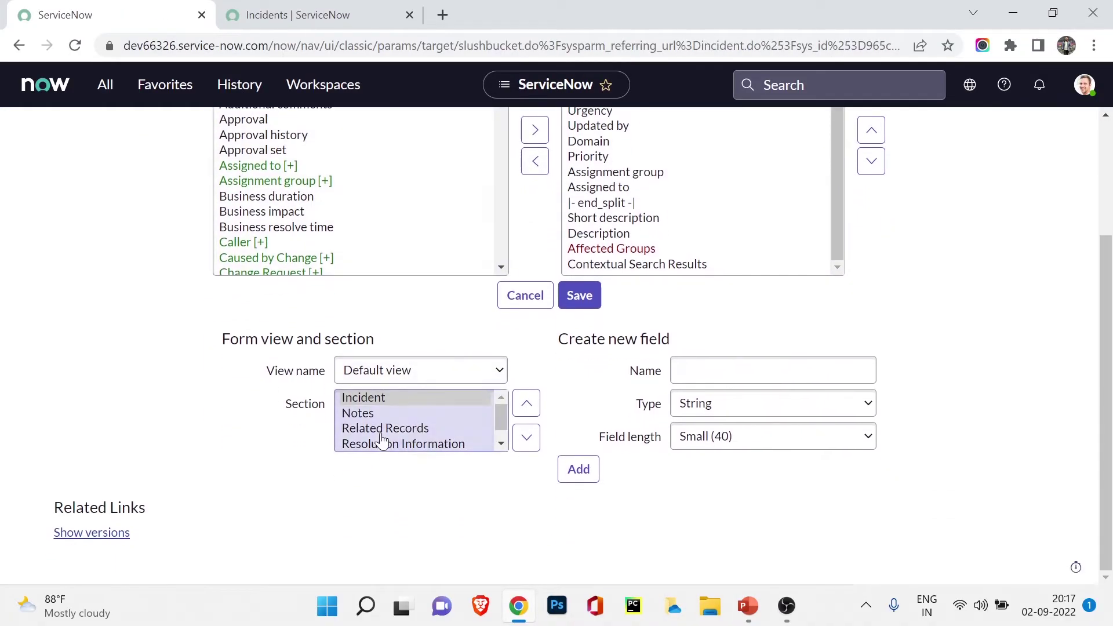
{"action": "scroll", "coordinate": [377, 410], "scroll_direction": "down", "scroll_amount": 1}
{"action": "scroll", "coordinate": [378, 412], "scroll_direction": "up", "scroll_amount": 1}
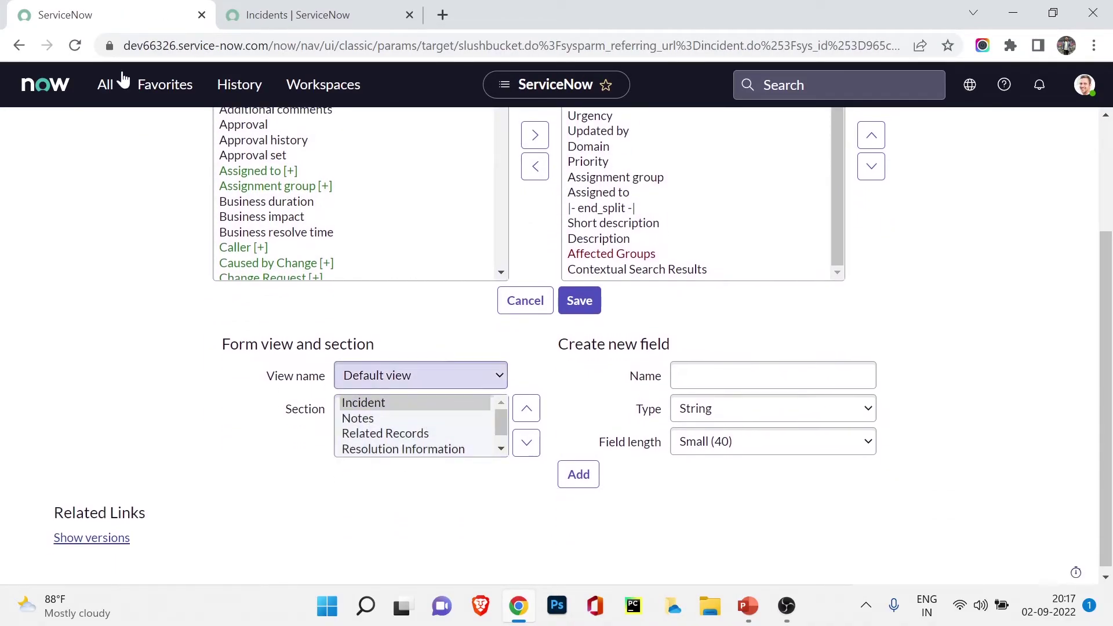
{"action": "key", "text": "ctrl+Tab"}
{"action": "left_click", "coordinate": [93, 336]}
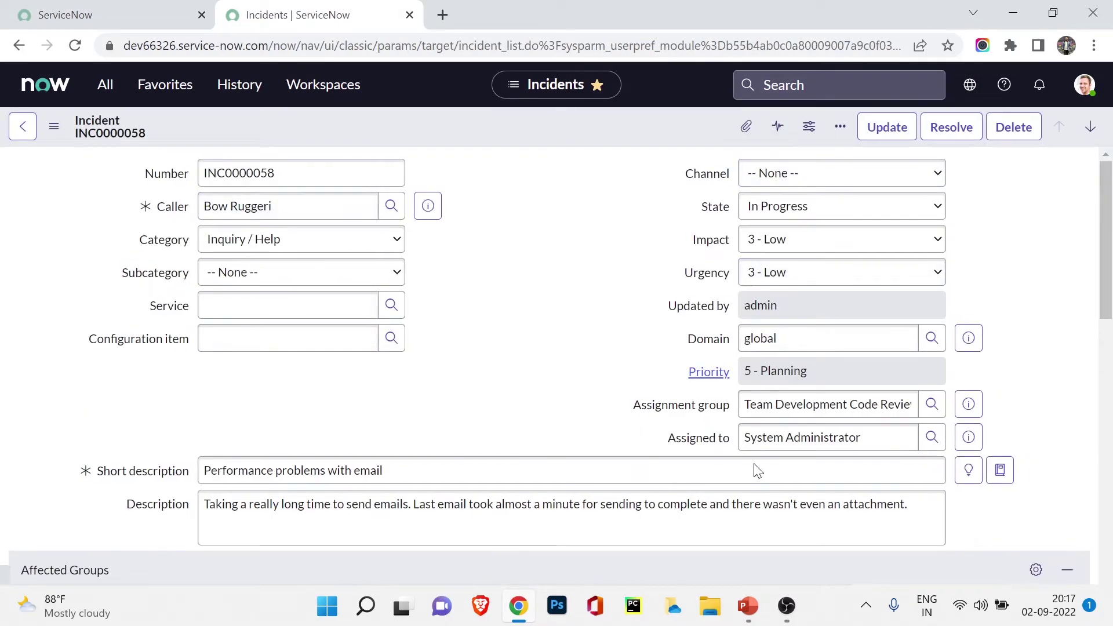
{"action": "left_click", "coordinate": [147, 8]}
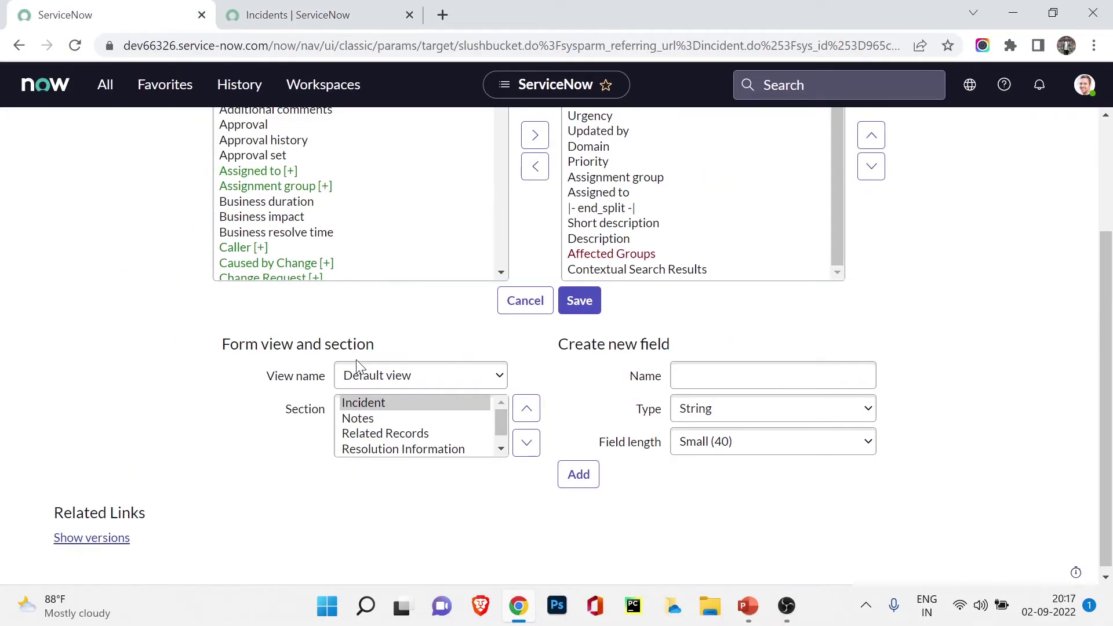
Select the Notes section in the form layout and compare its fields with the Notes section of the open incident.
{"action": "left_click", "coordinate": [357, 418]}
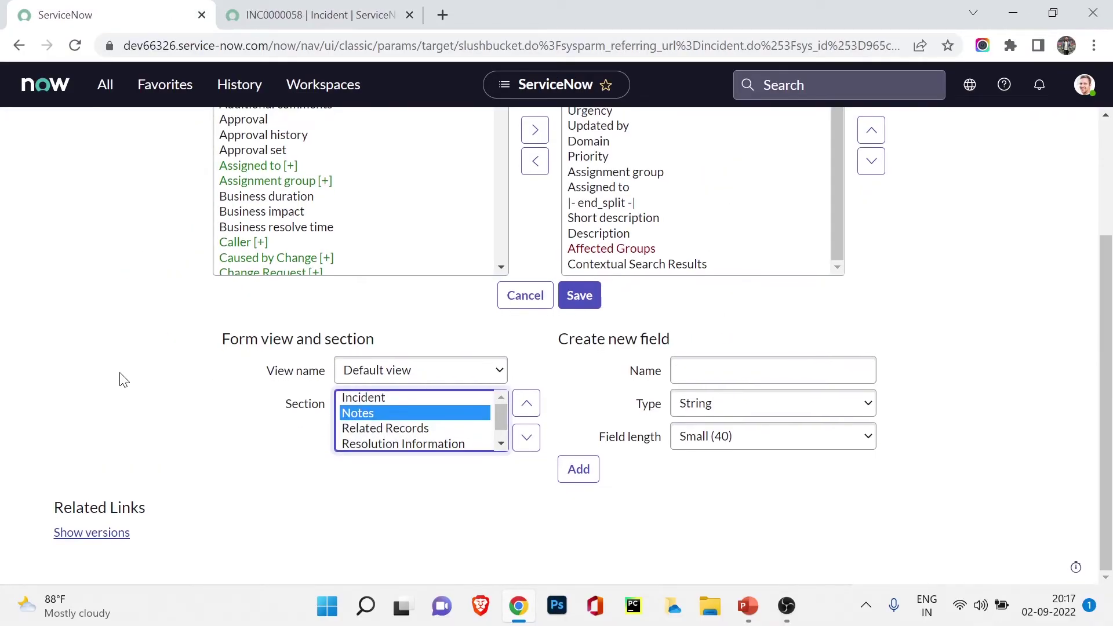
{"action": "left_click", "coordinate": [253, 7]}
{"action": "scroll", "coordinate": [217, 392], "scroll_direction": "down", "scroll_amount": 10}
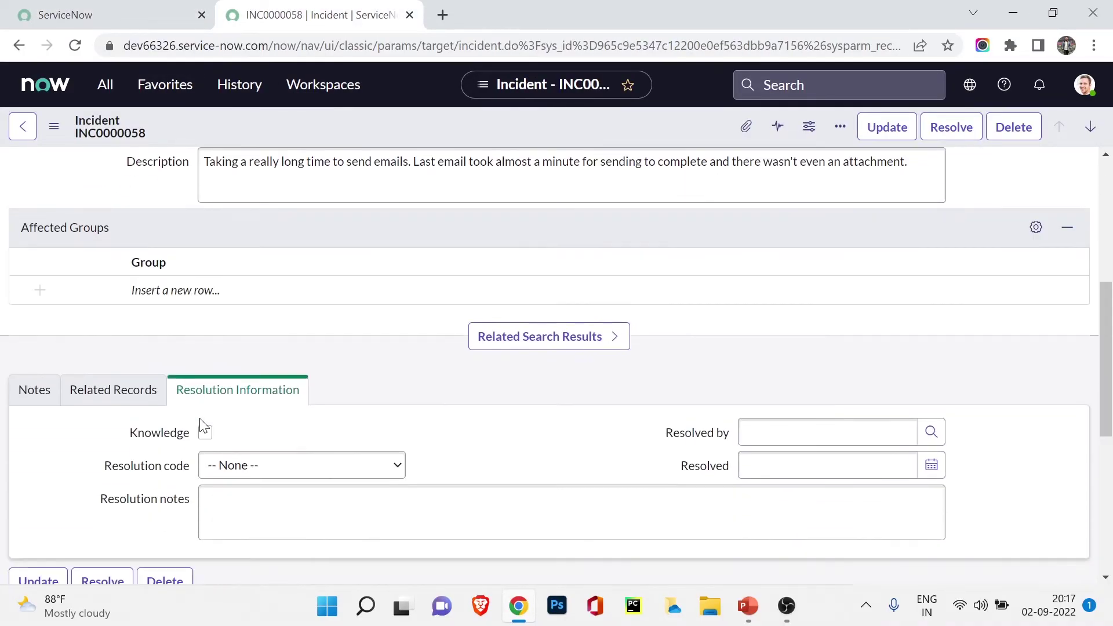
{"action": "scroll", "coordinate": [52, 267], "scroll_direction": "up", "scroll_amount": 4}
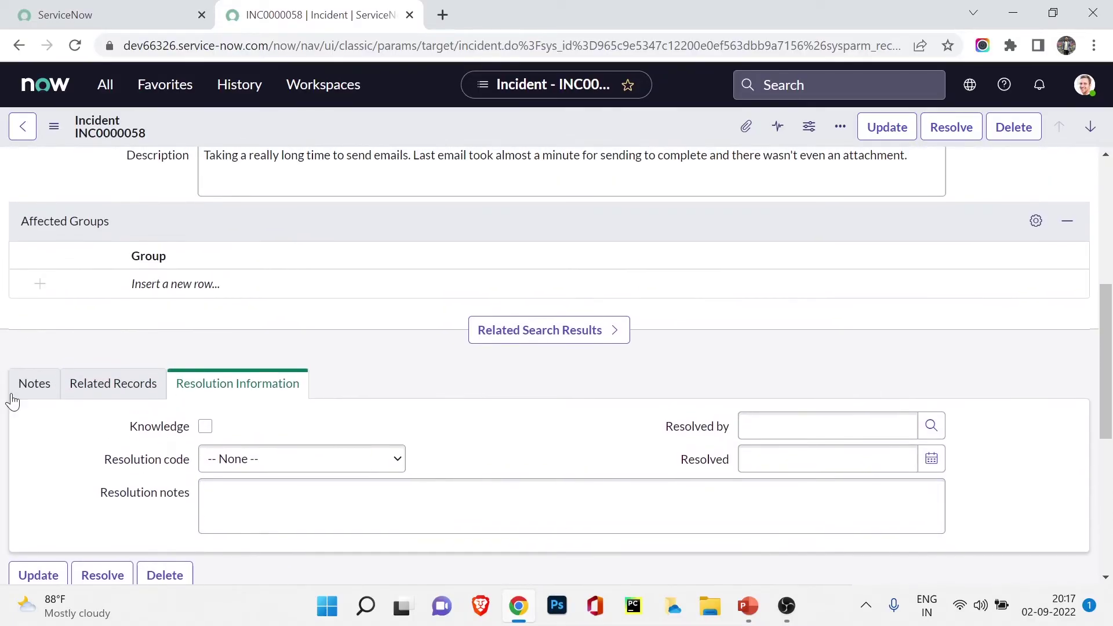
{"action": "left_click", "coordinate": [24, 389]}
{"action": "scroll", "coordinate": [236, 461], "scroll_direction": "down", "scroll_amount": 3}
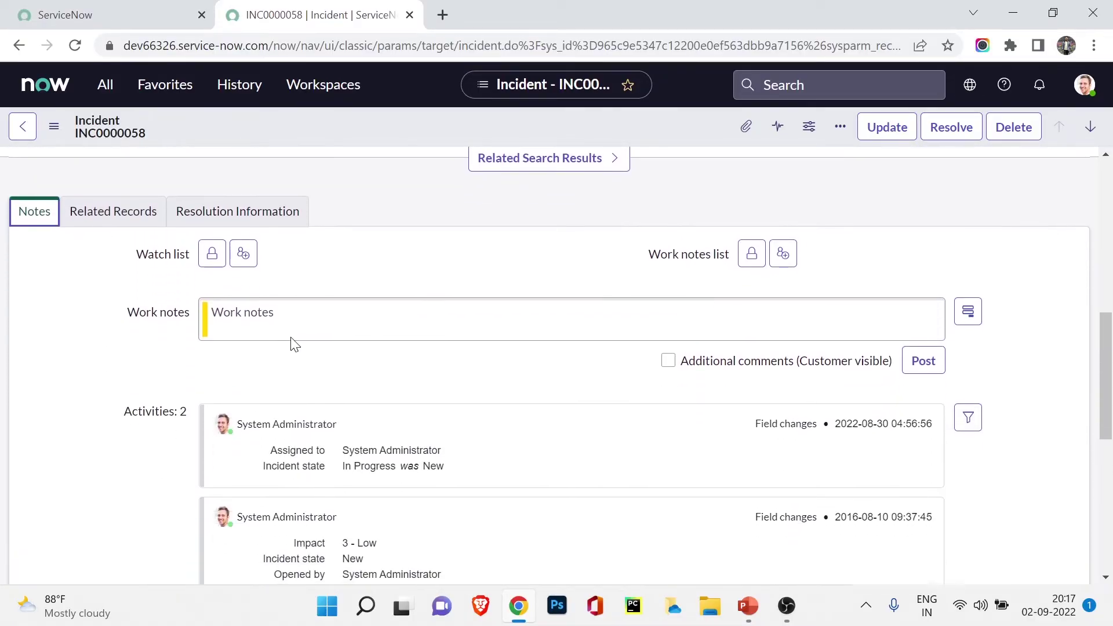
{"action": "left_click", "coordinate": [165, 11]}
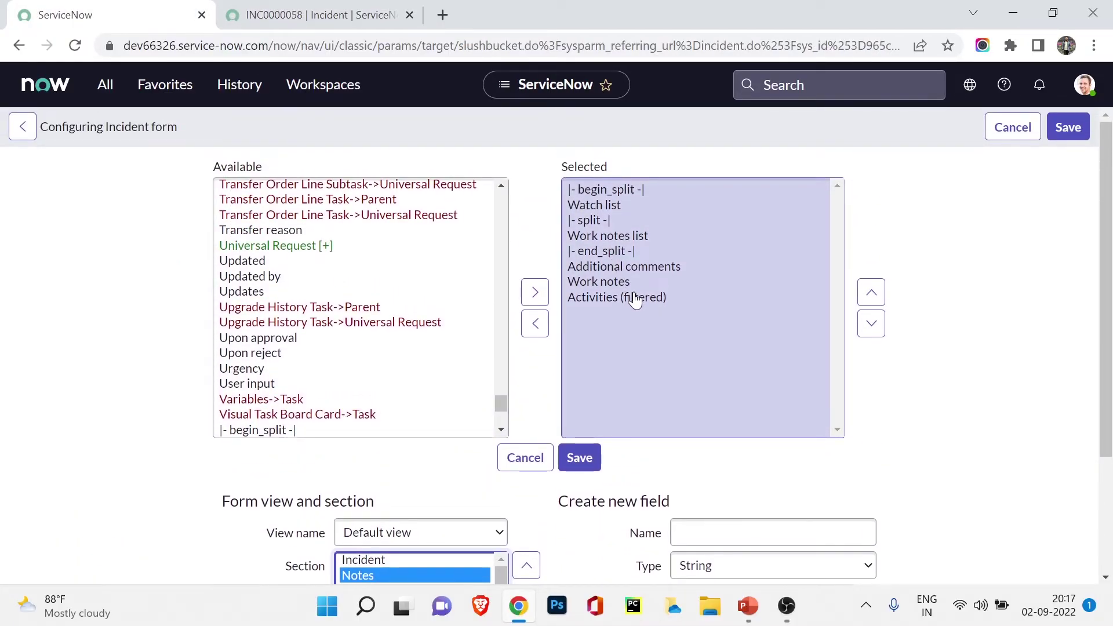
Select the Related Records section in the form layout and compare it with the Related Records section of the open incident.
{"action": "scroll", "coordinate": [478, 464], "scroll_direction": "down", "scroll_amount": 3}
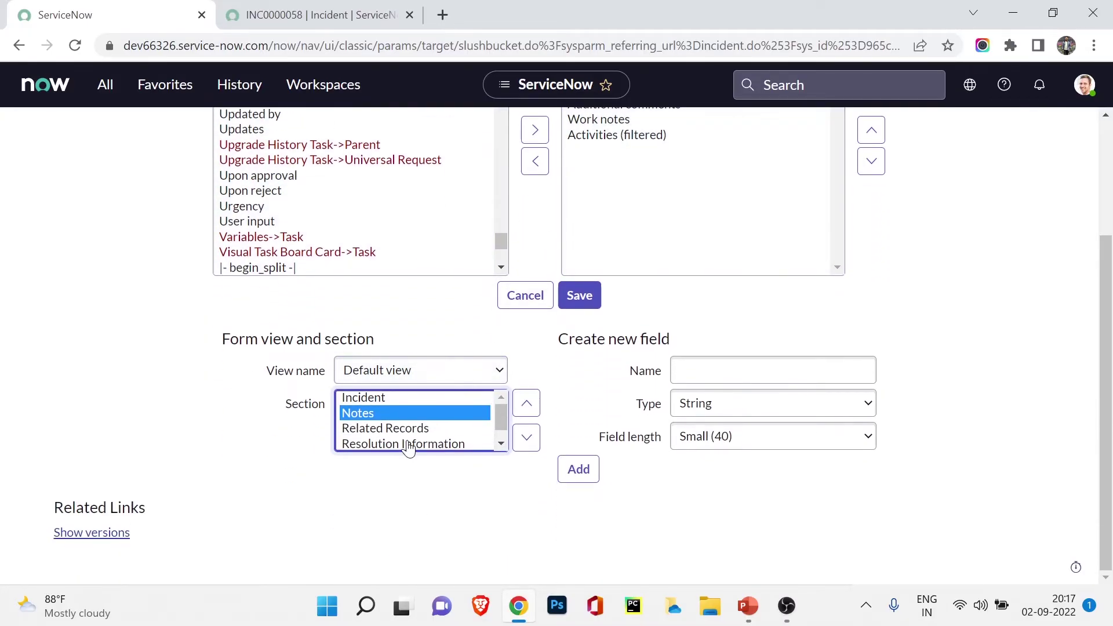
{"action": "left_click", "coordinate": [407, 433]}
{"action": "left_click", "coordinate": [293, 8]}
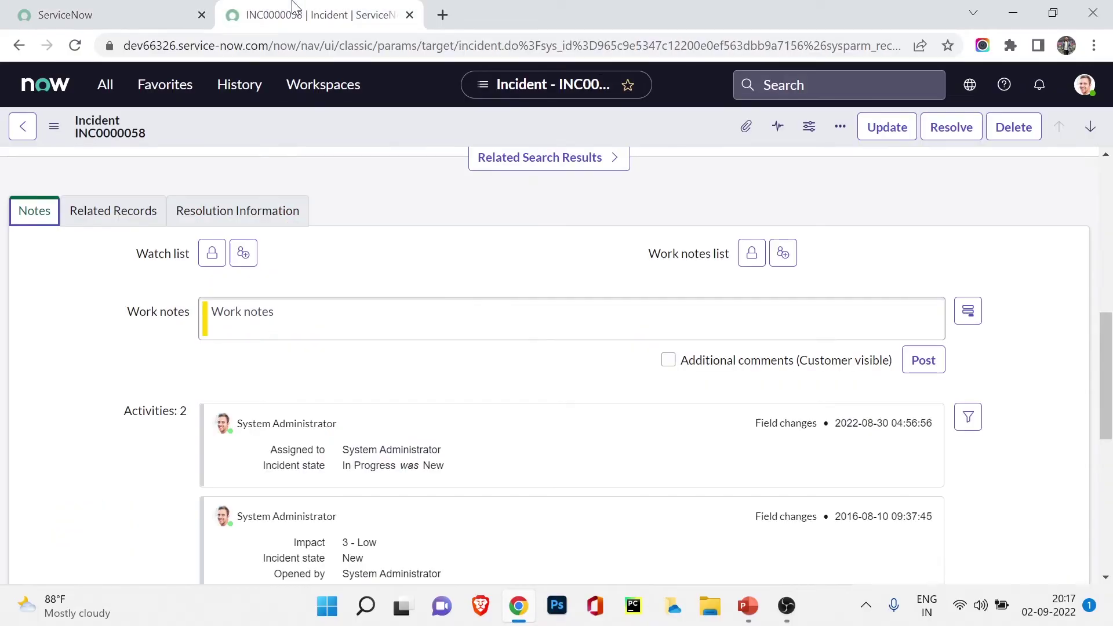
{"action": "left_click", "coordinate": [115, 221]}
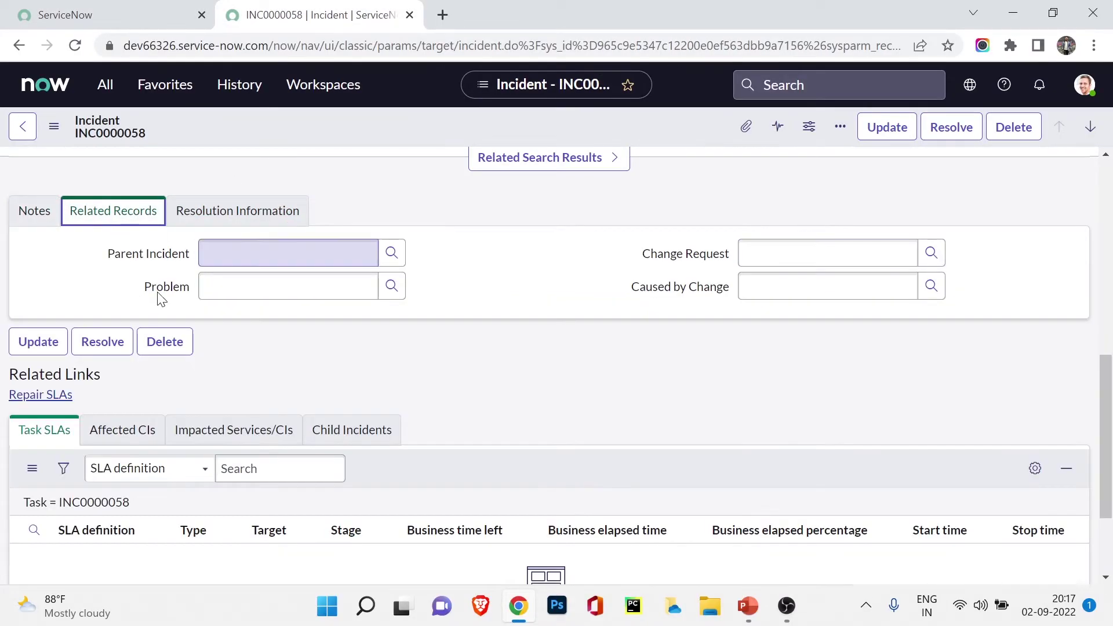
{"action": "left_click", "coordinate": [81, 17]}
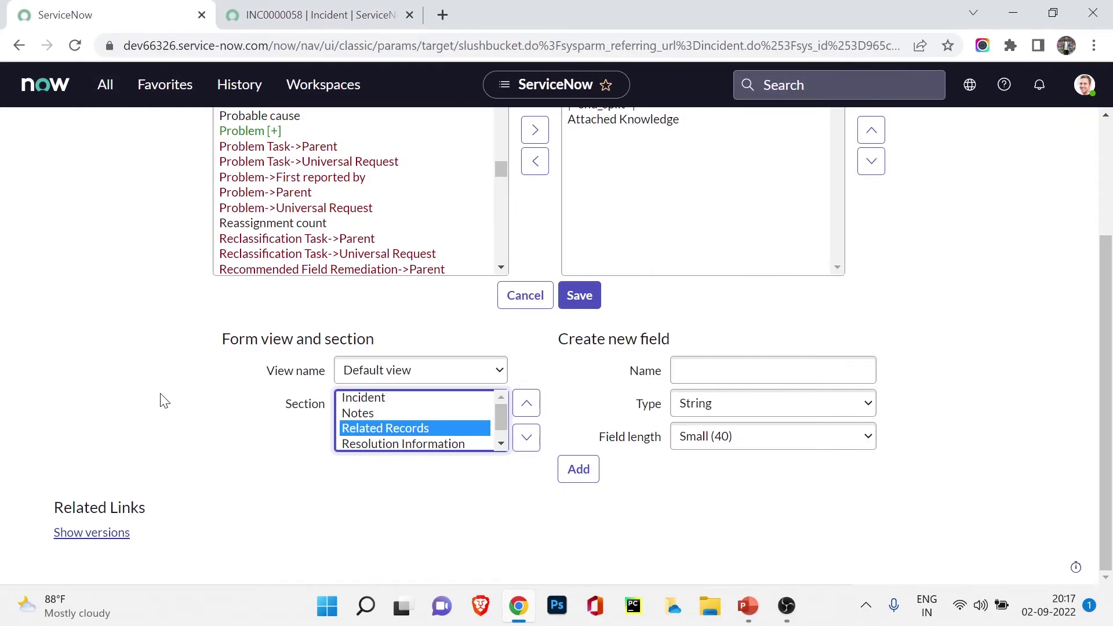
Add the Category field to the end of the Related Records section and save the form layout.
{"action": "scroll", "coordinate": [301, 246], "scroll_direction": "up", "scroll_amount": 5}
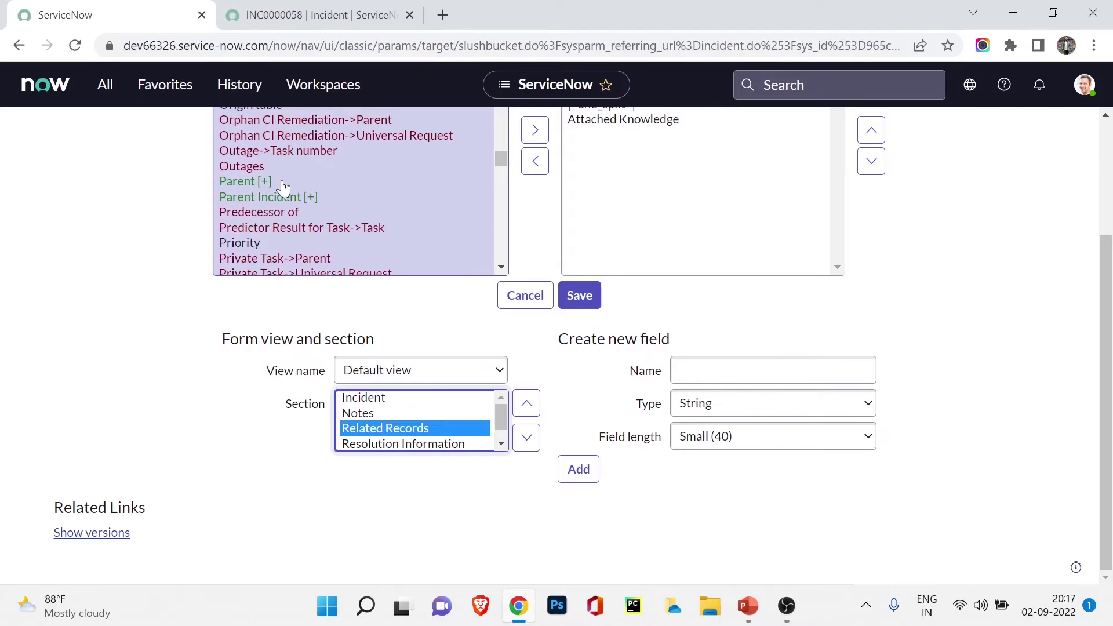
{"action": "left_click", "coordinate": [150, 197]}
{"action": "scroll", "coordinate": [157, 203], "scroll_direction": "up", "scroll_amount": 3}
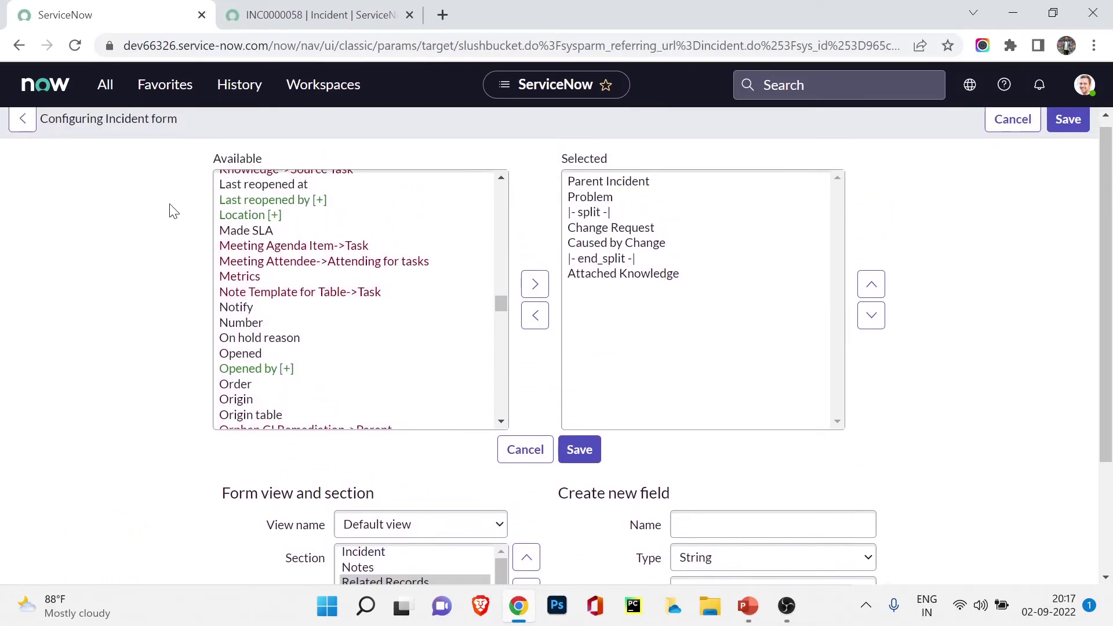
{"action": "left_click", "coordinate": [276, 268]}
{"action": "type", "text": "cate"}
{"action": "left_click", "coordinate": [535, 292]}
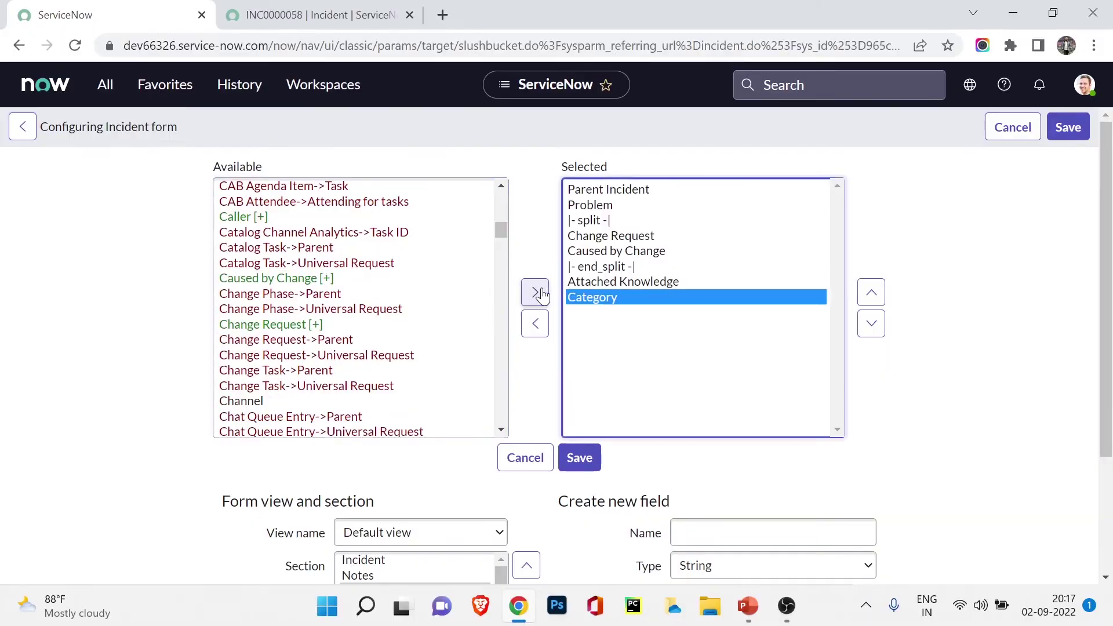
{"action": "left_click", "coordinate": [582, 461]}
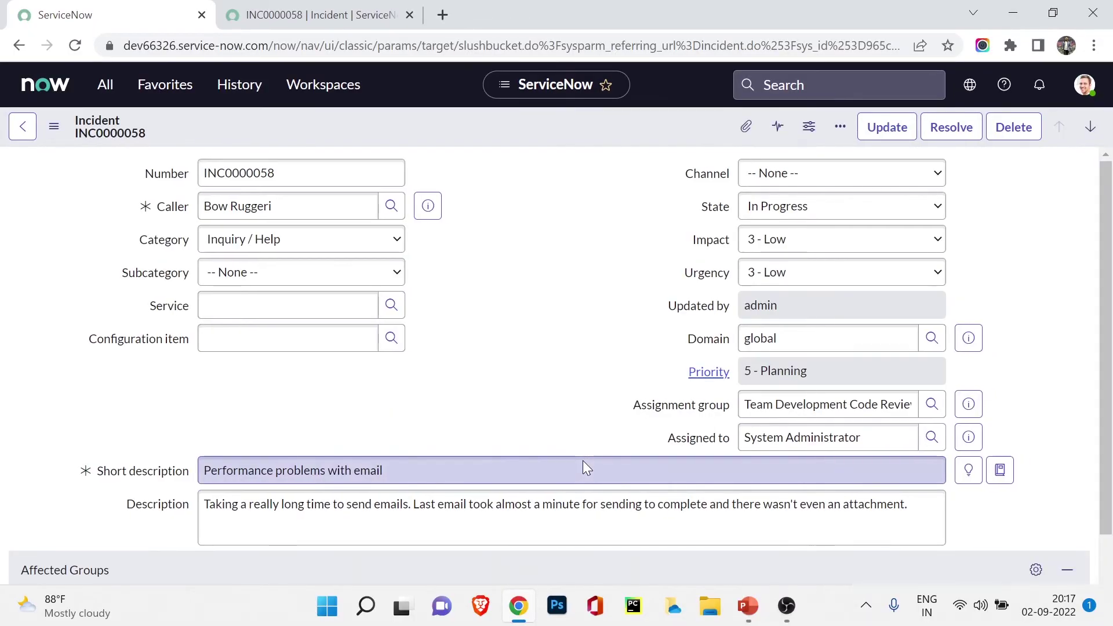
Look over the incident form after saving the layout of its Related Records section.
{"action": "scroll", "coordinate": [579, 435], "scroll_direction": "down", "scroll_amount": 4}
{"action": "scroll", "coordinate": [577, 408], "scroll_direction": "down", "scroll_amount": 2}
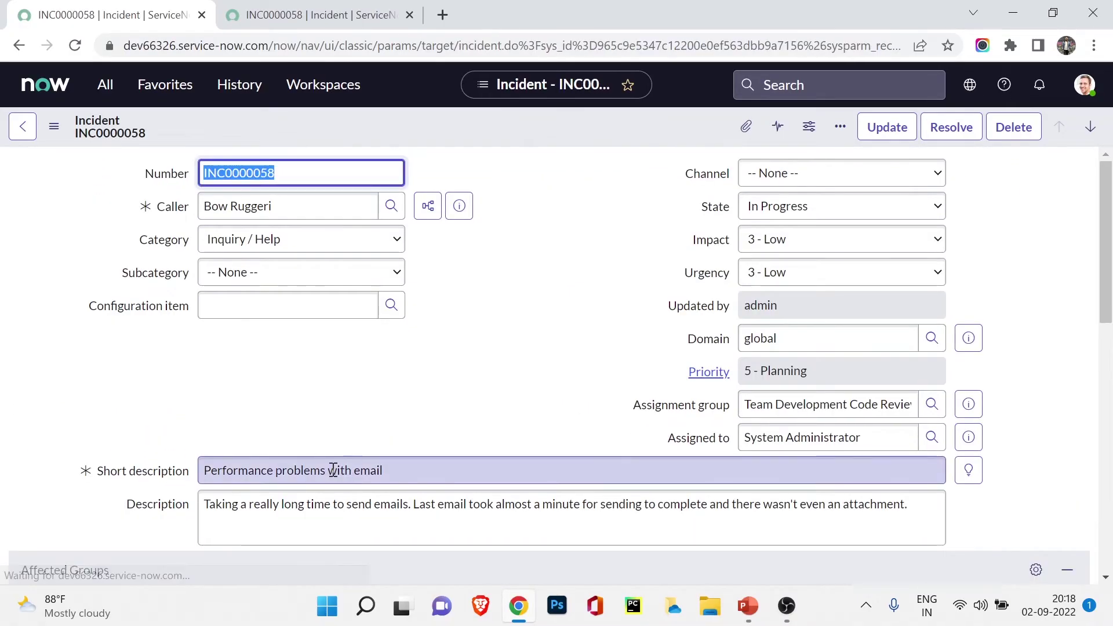
{"action": "scroll", "coordinate": [334, 469], "scroll_direction": "down", "scroll_amount": 7}
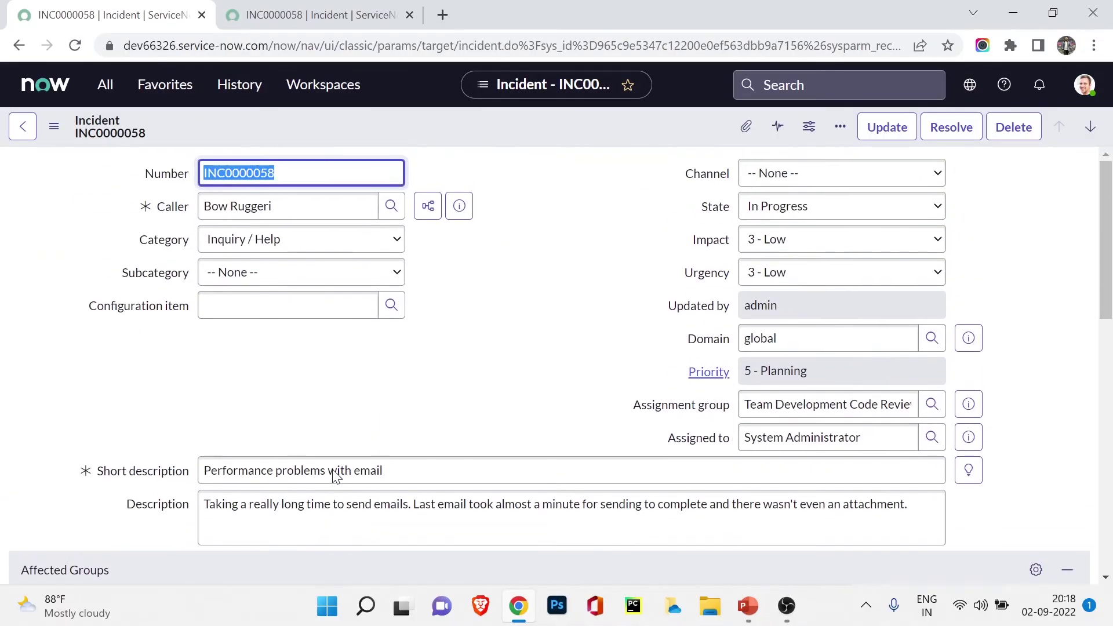
{"action": "scroll", "coordinate": [332, 469], "scroll_direction": "down", "scroll_amount": 9}
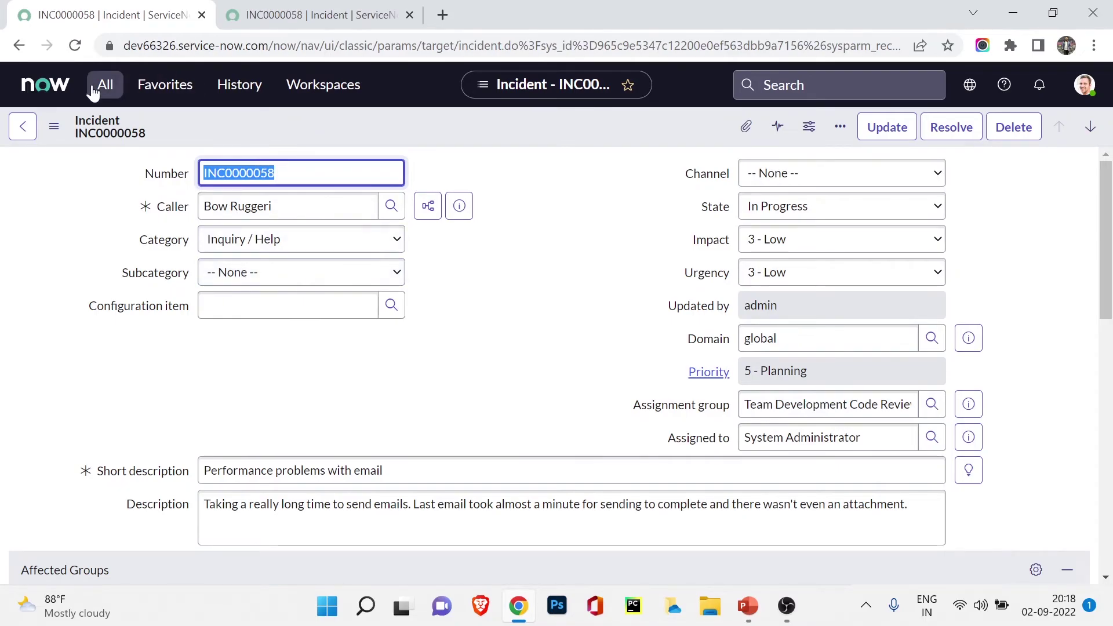
Open Form Design for the incident form and move Impact, Urgency and Priority, in that order, below Transfer reason in the first column.
{"action": "left_click", "coordinate": [52, 124]}
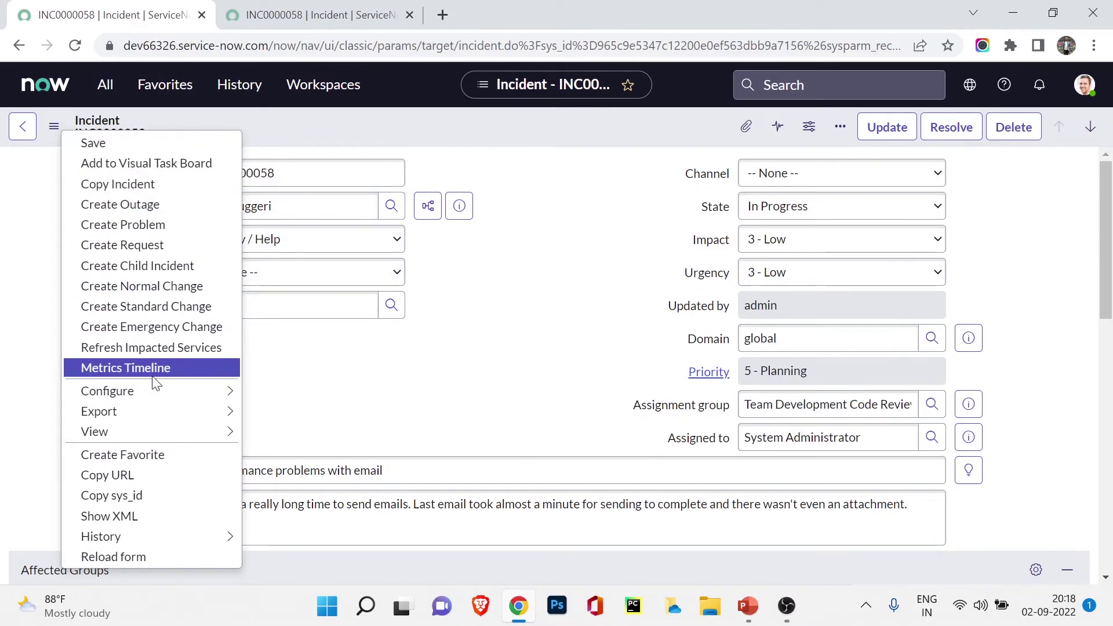
{"action": "mouse_move", "coordinate": [203, 392]}
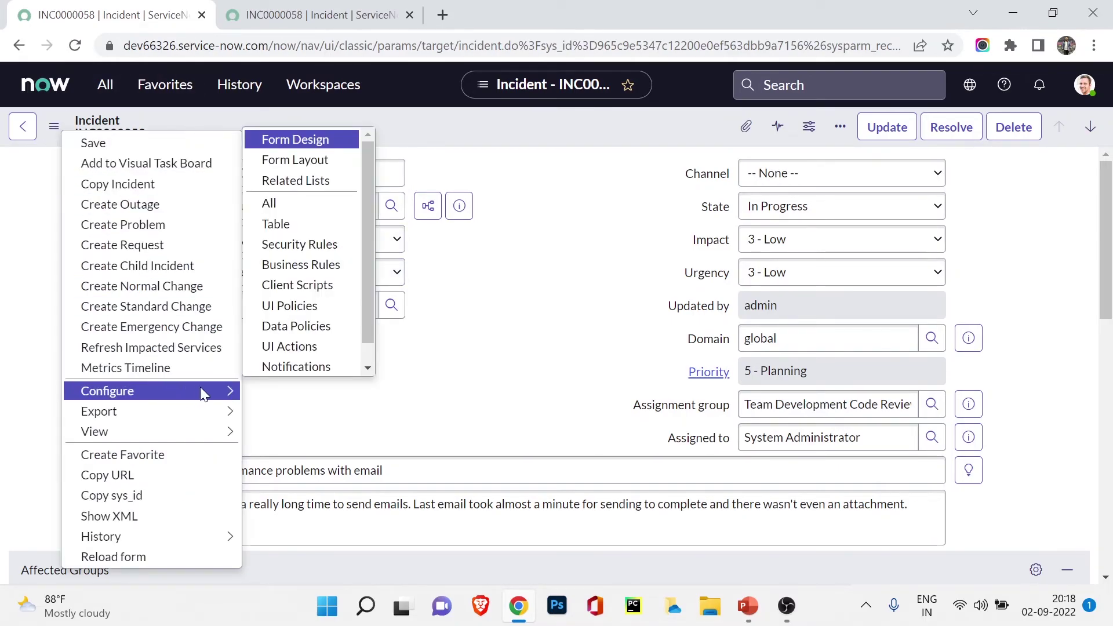
{"action": "left_click", "coordinate": [299, 140]}
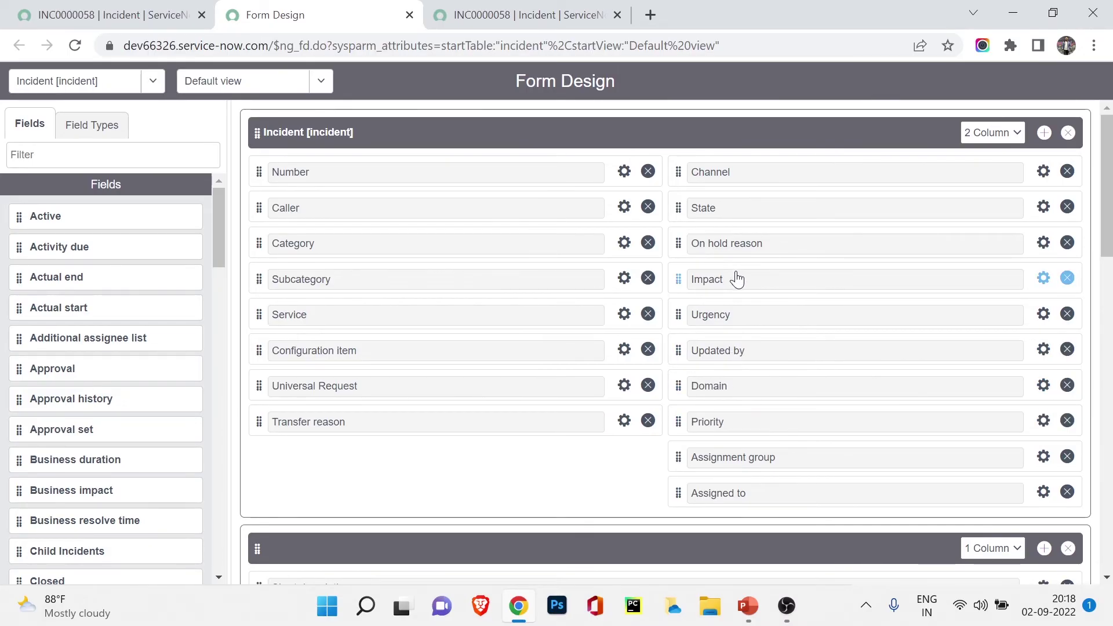
{"action": "left_click_drag", "start_coordinate": [737, 279], "coordinate": [286, 442]}
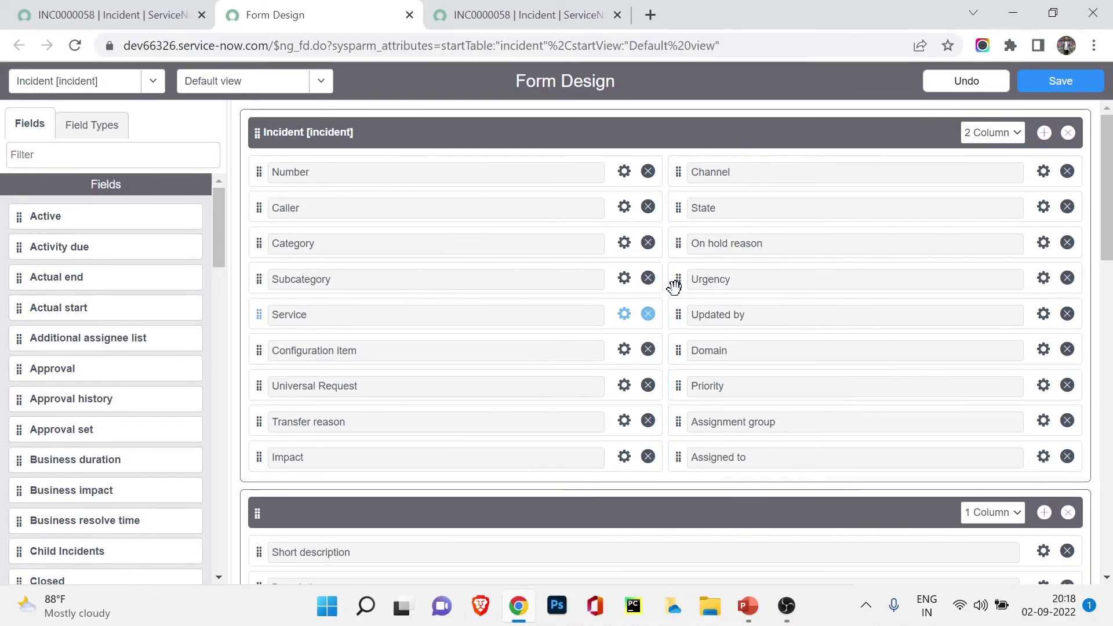
{"action": "left_click_drag", "start_coordinate": [680, 282], "coordinate": [271, 492]}
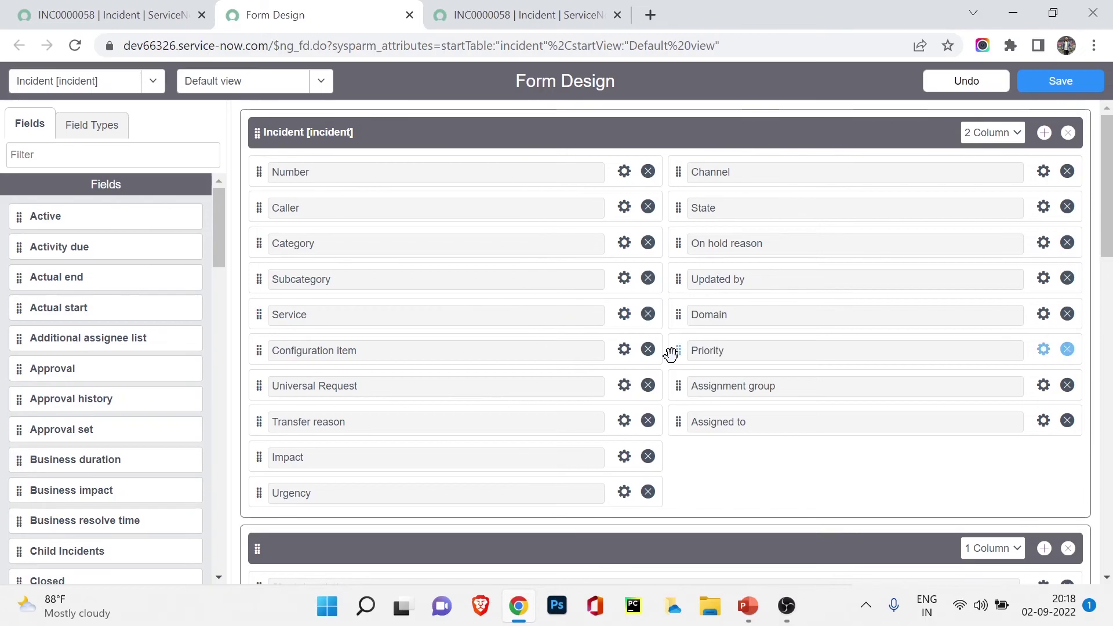
{"action": "left_click_drag", "start_coordinate": [676, 355], "coordinate": [253, 526]}
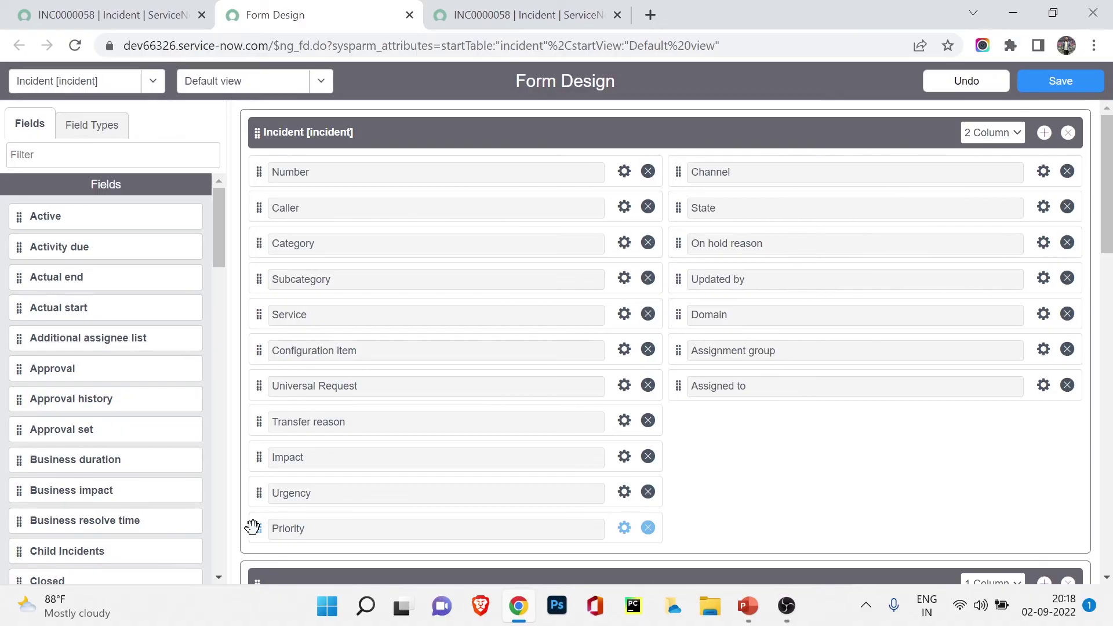
Review the remaining sections of the form design, move Category directly above Caller, and save the design.
{"action": "scroll", "coordinate": [844, 408], "scroll_direction": "down", "scroll_amount": 7}
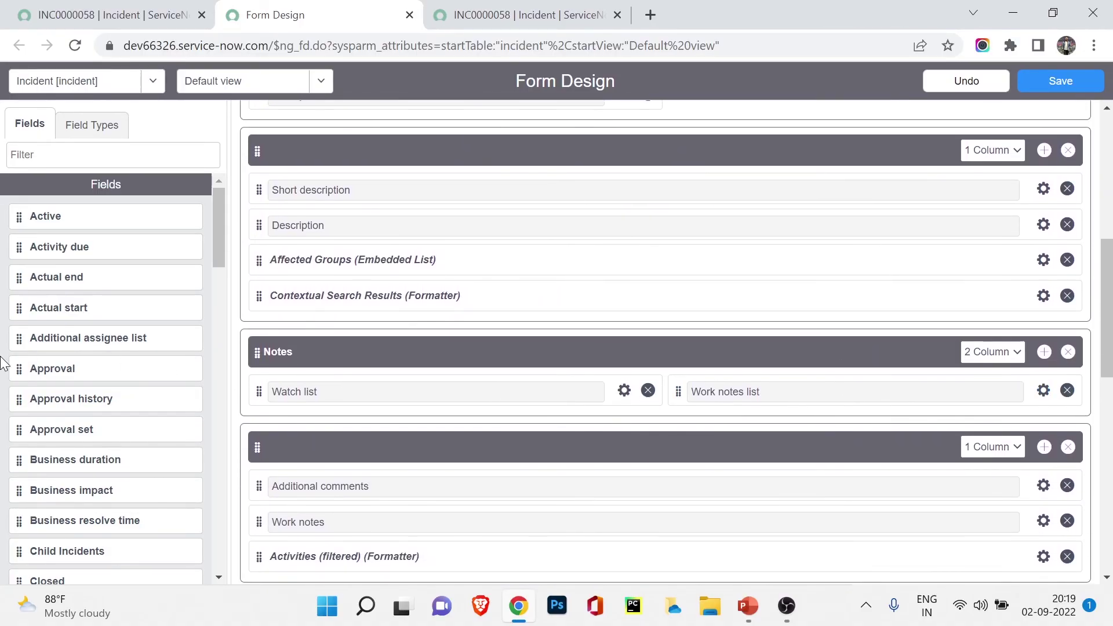
{"action": "scroll", "coordinate": [17, 365], "scroll_direction": "down", "scroll_amount": 4}
{"action": "scroll", "coordinate": [17, 364], "scroll_direction": "down", "scroll_amount": 3}
{"action": "scroll", "coordinate": [174, 393], "scroll_direction": "up", "scroll_amount": 7}
{"action": "scroll", "coordinate": [679, 261], "scroll_direction": "up", "scroll_amount": 3}
{"action": "scroll", "coordinate": [679, 262], "scroll_direction": "up", "scroll_amount": 5}
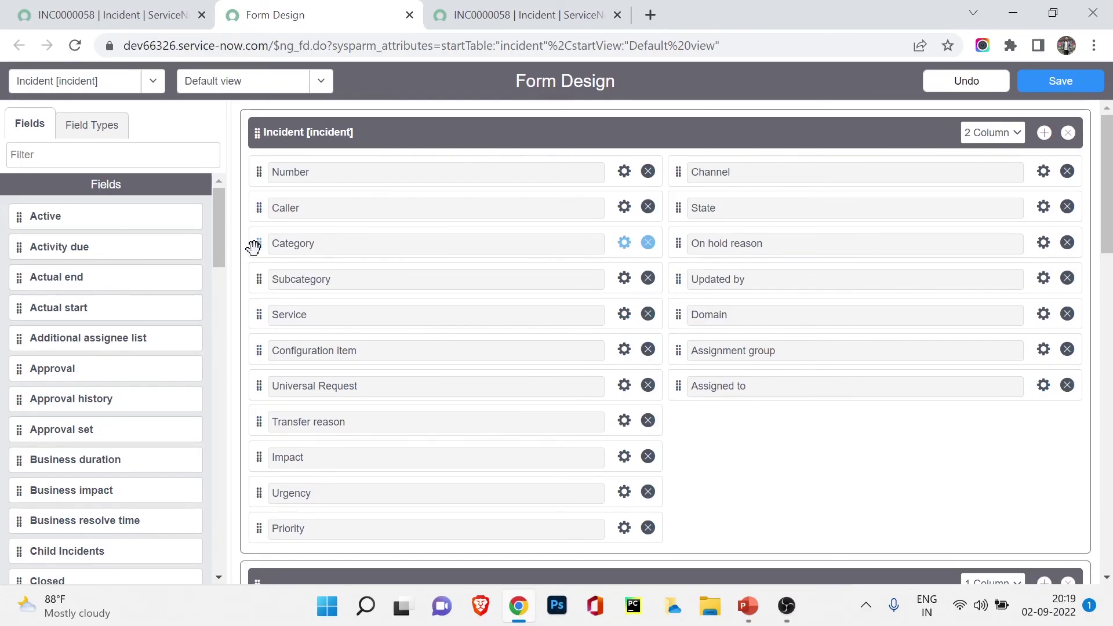
{"action": "left_click_drag", "start_coordinate": [254, 246], "coordinate": [257, 199]}
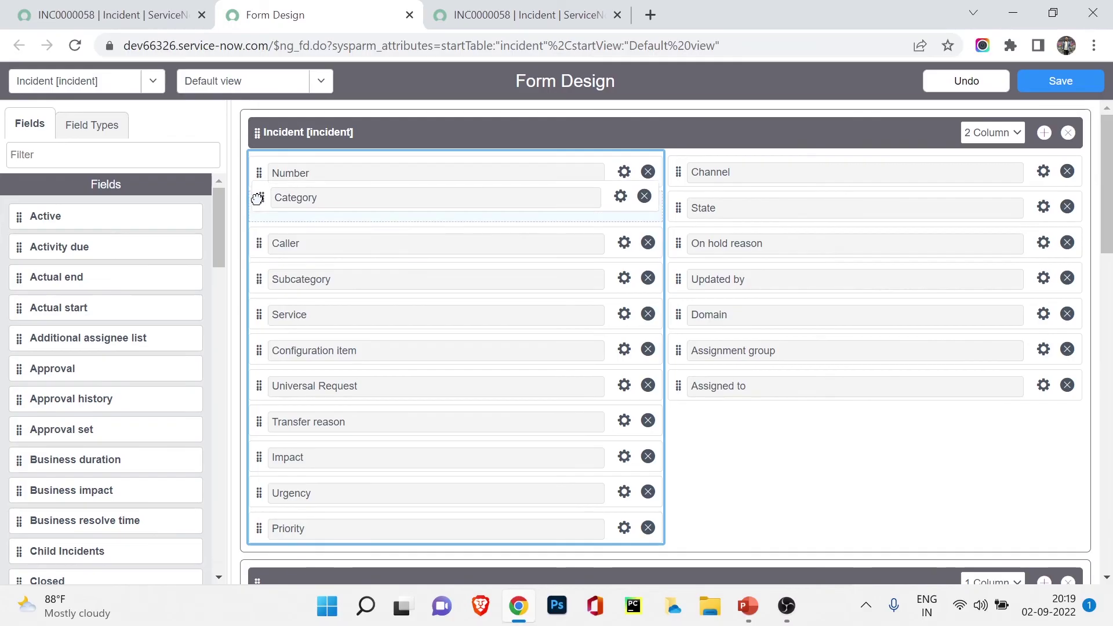
{"action": "left_click_drag", "start_coordinate": [312, 250], "coordinate": [316, 241]}
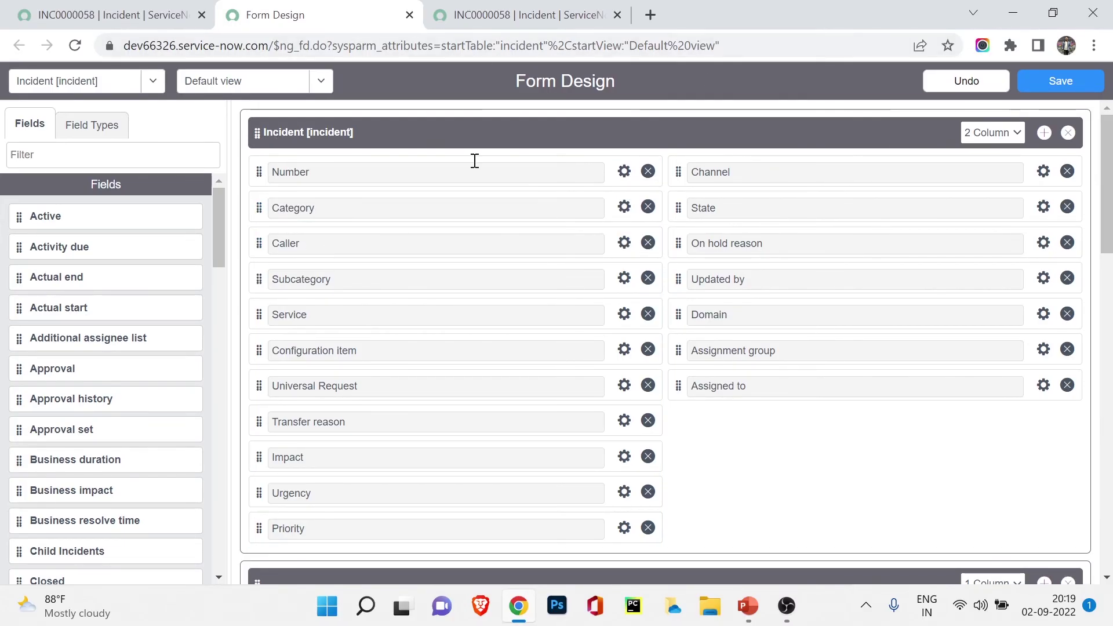
{"action": "left_click", "coordinate": [1097, 87]}
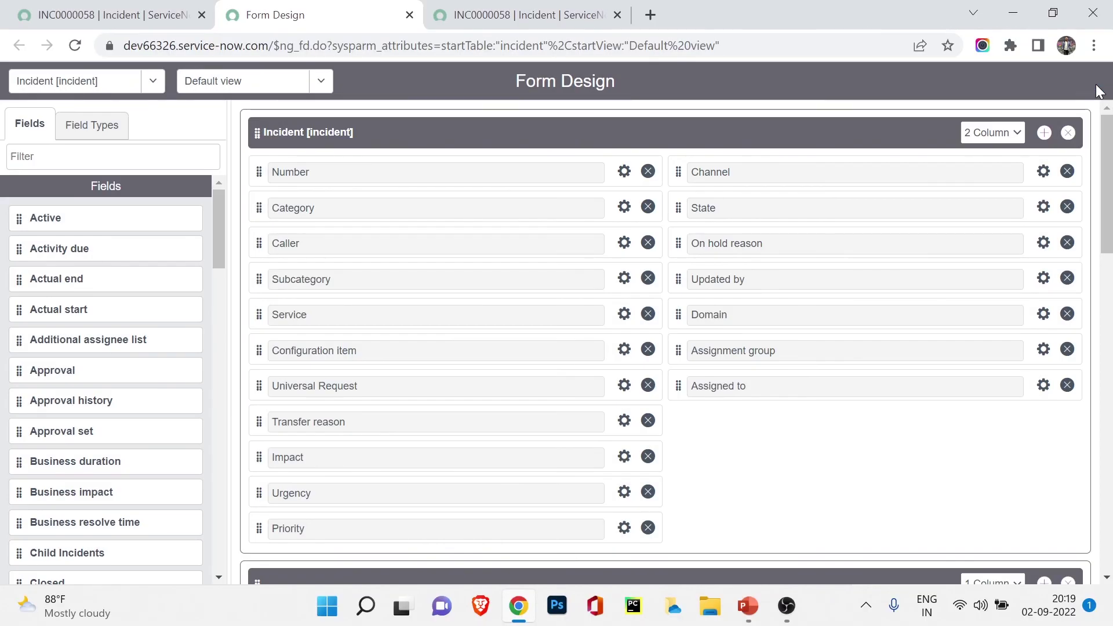
Reload the incident record with the default view and check the rearranged fields on the form.
{"action": "left_click", "coordinate": [525, 15]}
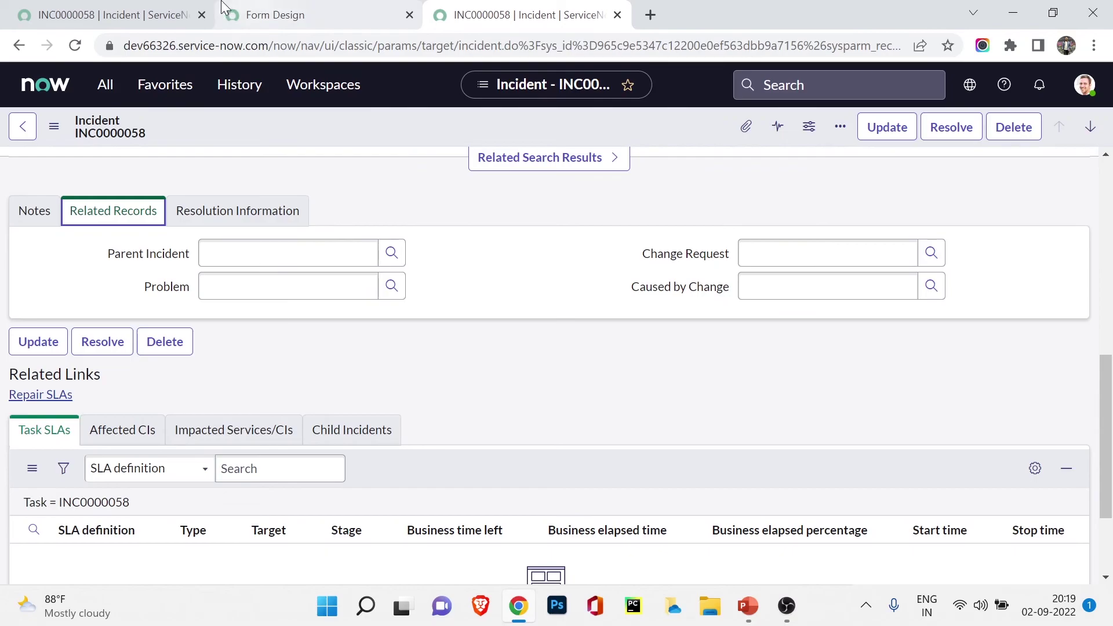
{"action": "left_click", "coordinate": [145, 16]}
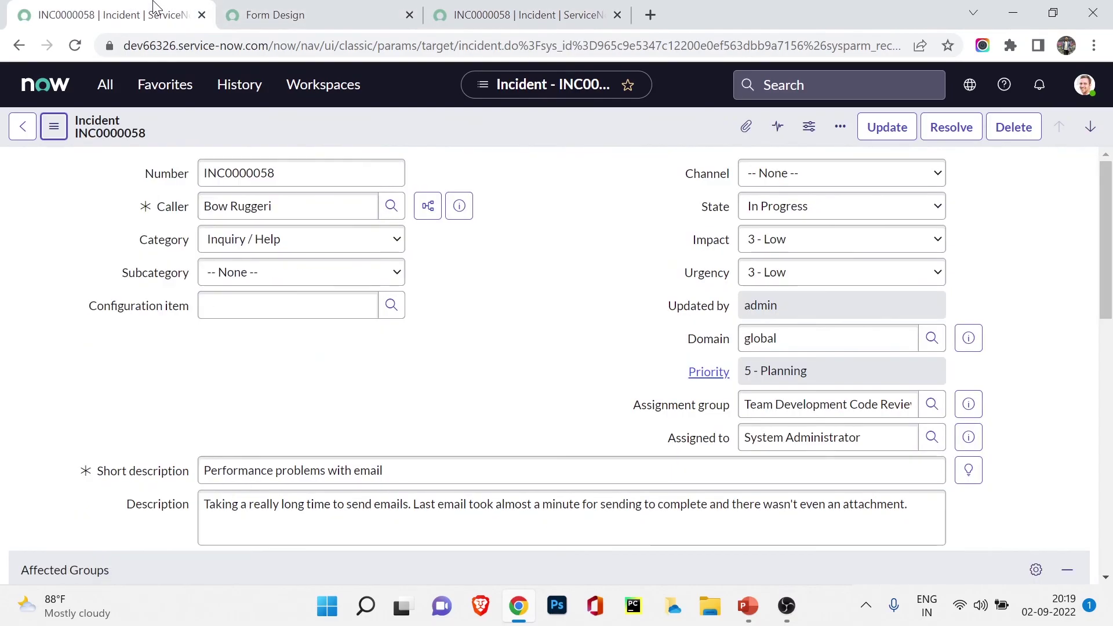
{"action": "left_click", "coordinate": [81, 54]}
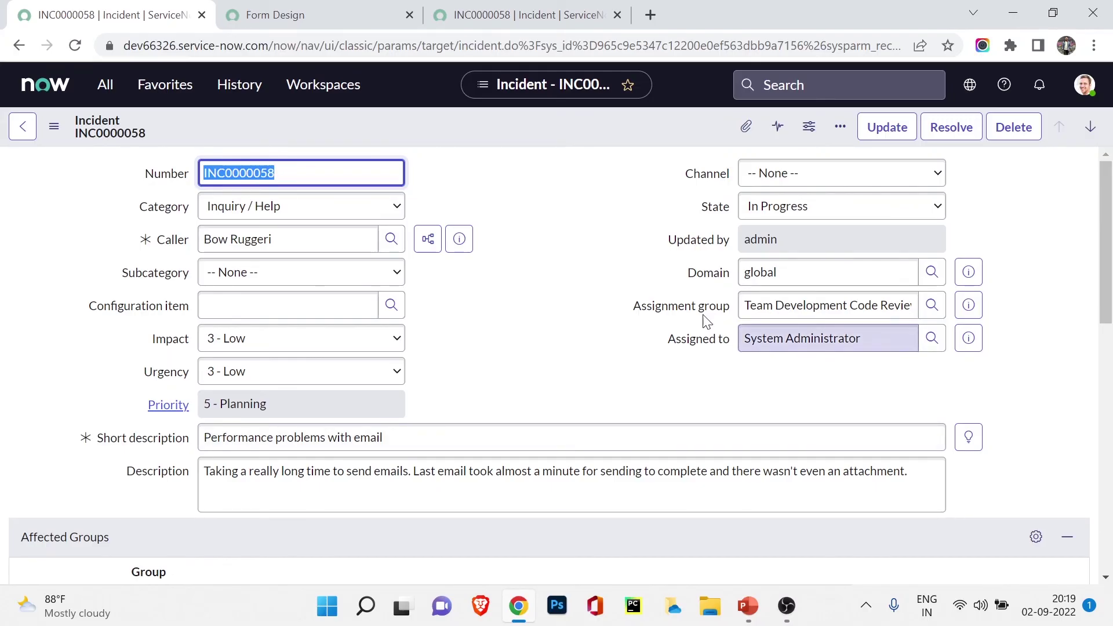
{"action": "scroll", "coordinate": [597, 311], "scroll_direction": "down", "scroll_amount": 6}
{"action": "scroll", "coordinate": [600, 312], "scroll_direction": "up", "scroll_amount": 6}
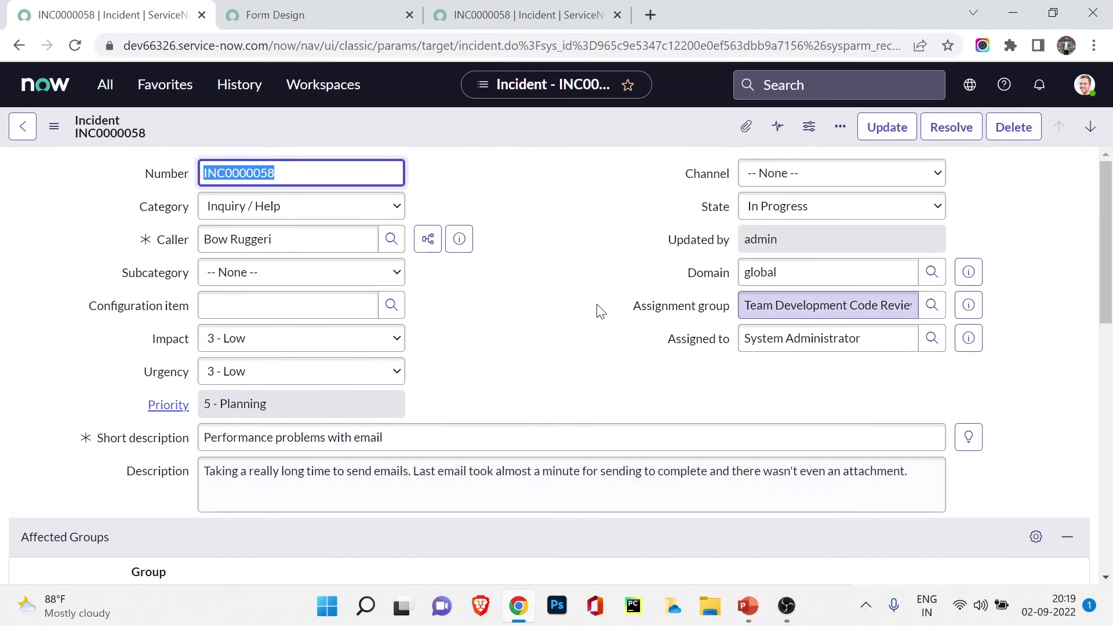